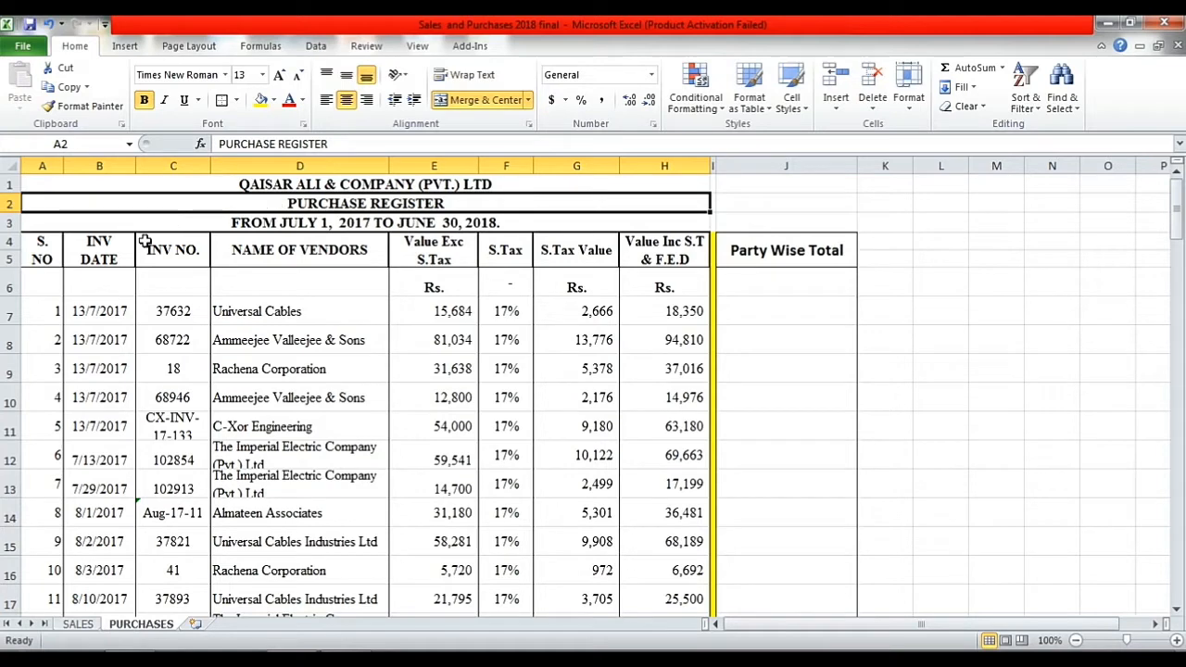
Step: Review the purchase register's column headings from S. NO through Value Inc S.T & F.E.D to Party Wise Total
left_click(34, 257)
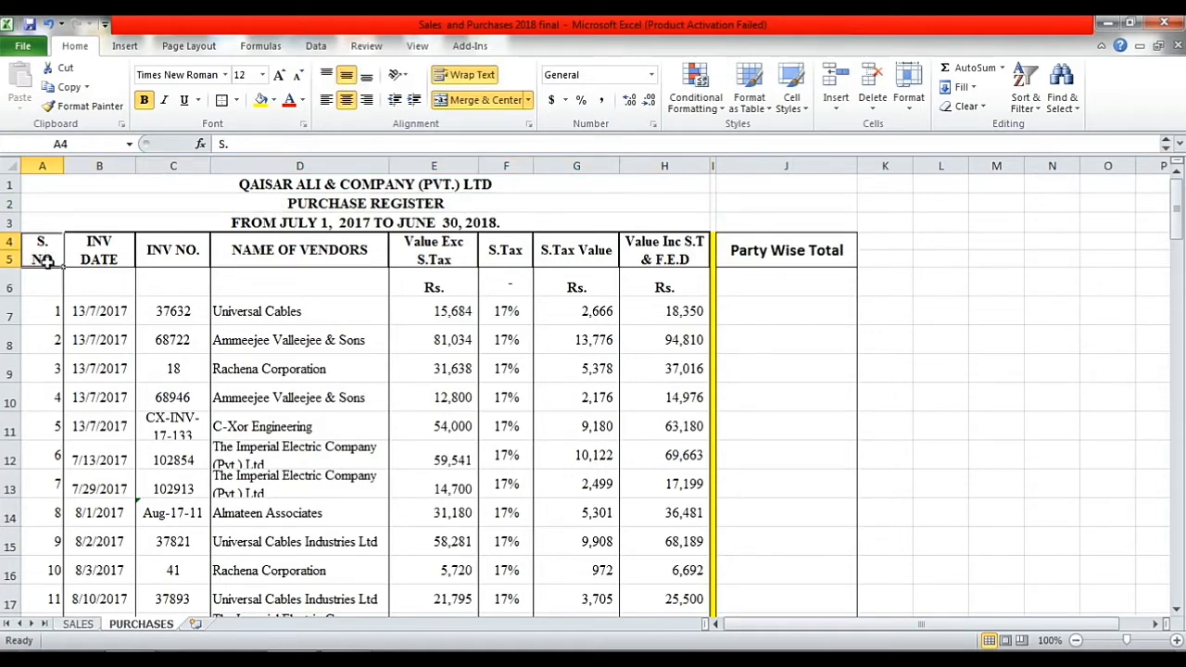
left_click(92, 260)
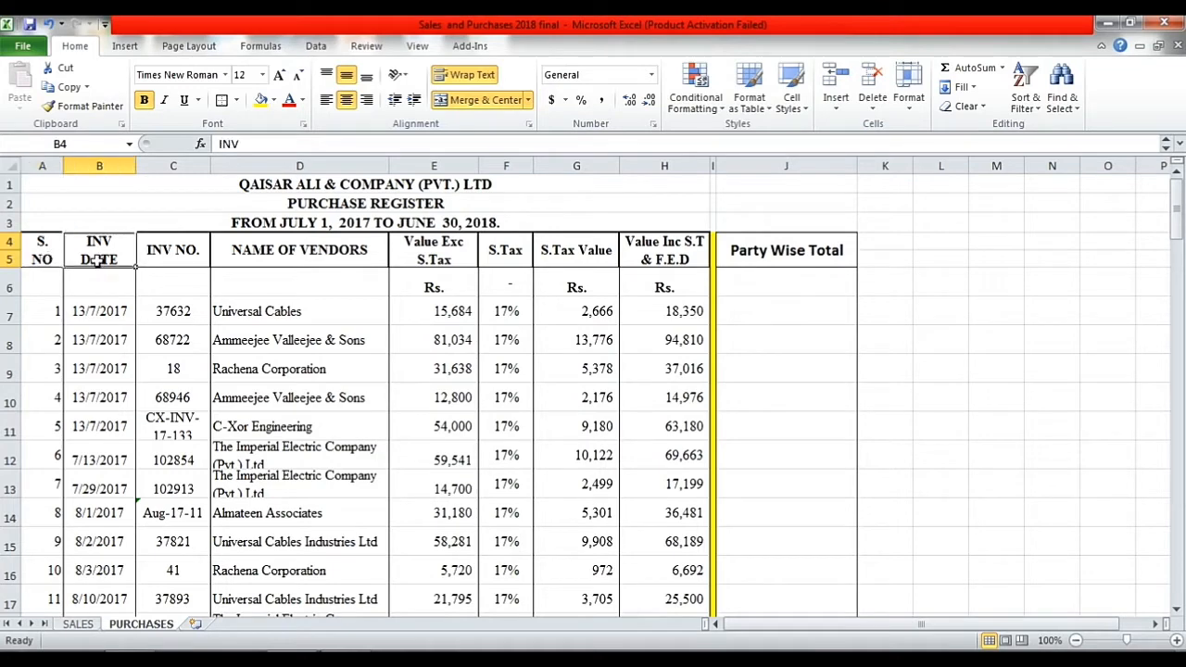
left_click(167, 260)
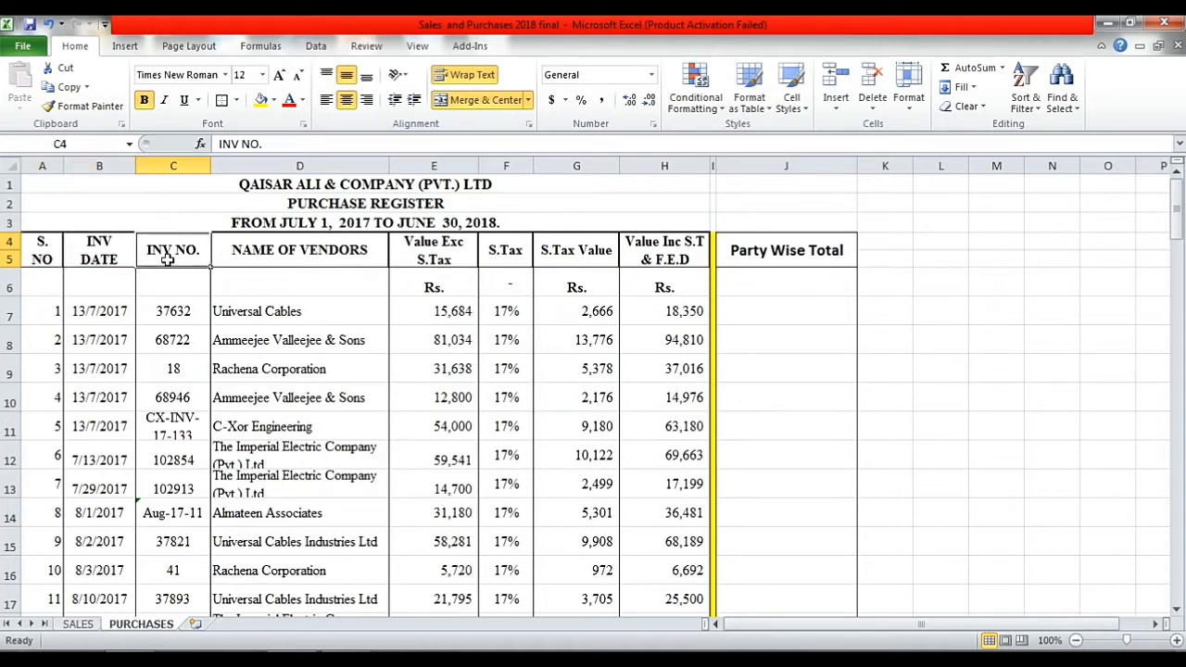
left_click(283, 259)
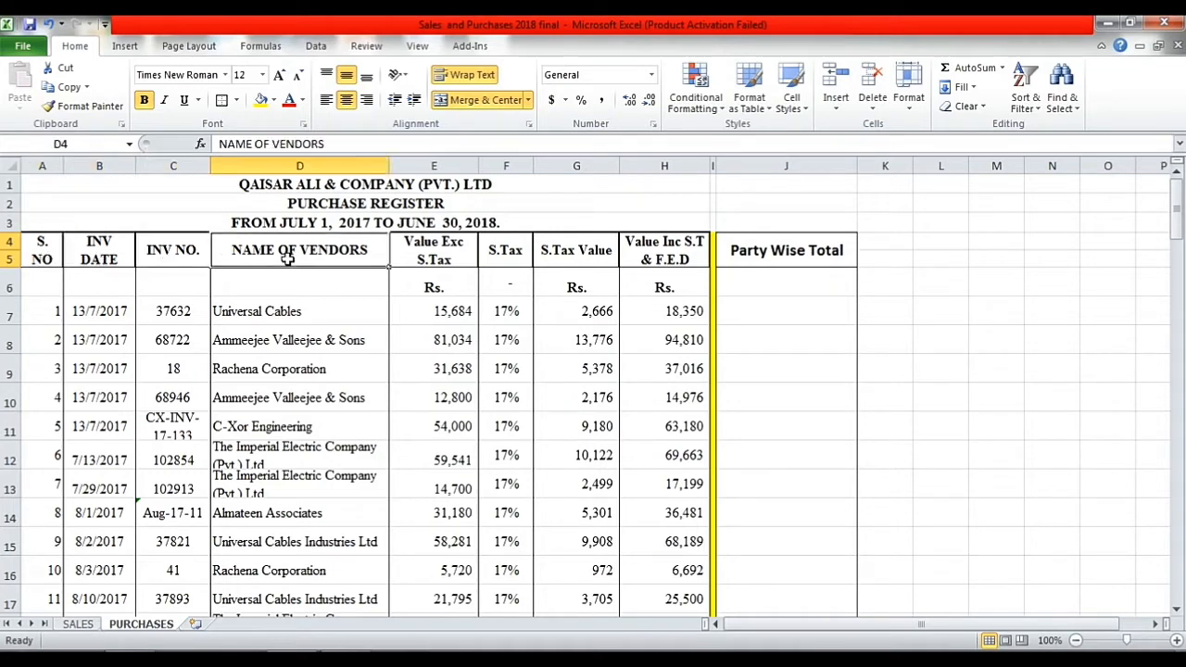
left_click(438, 259)
left_click(525, 258)
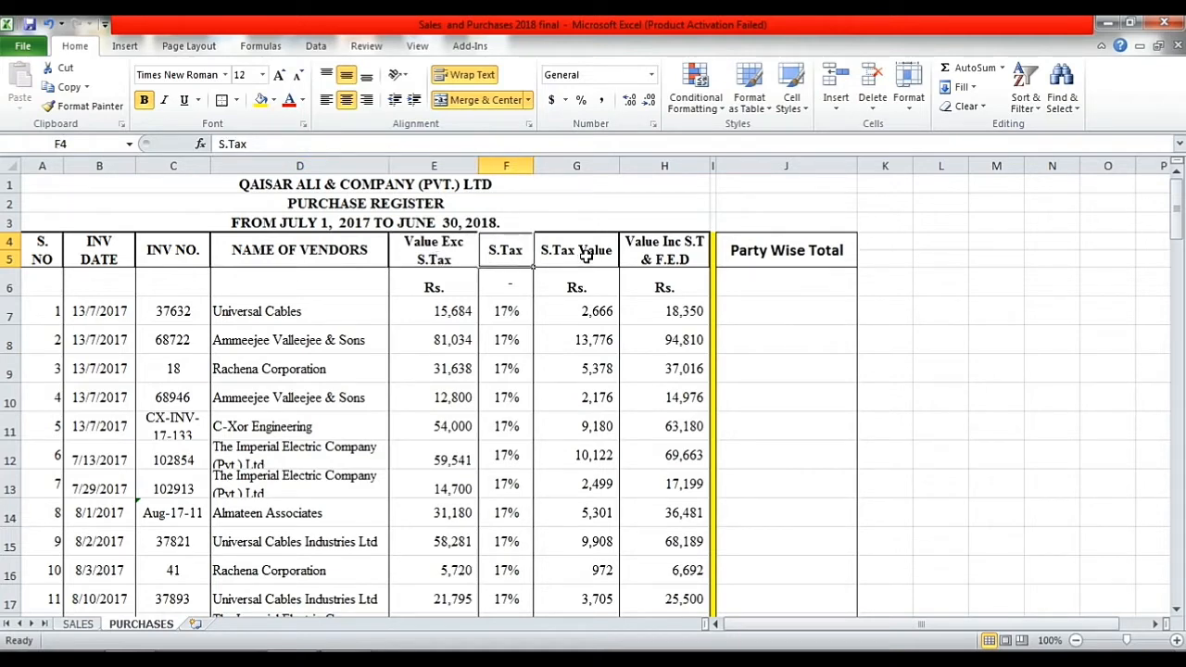
left_click(586, 257)
left_click(653, 252)
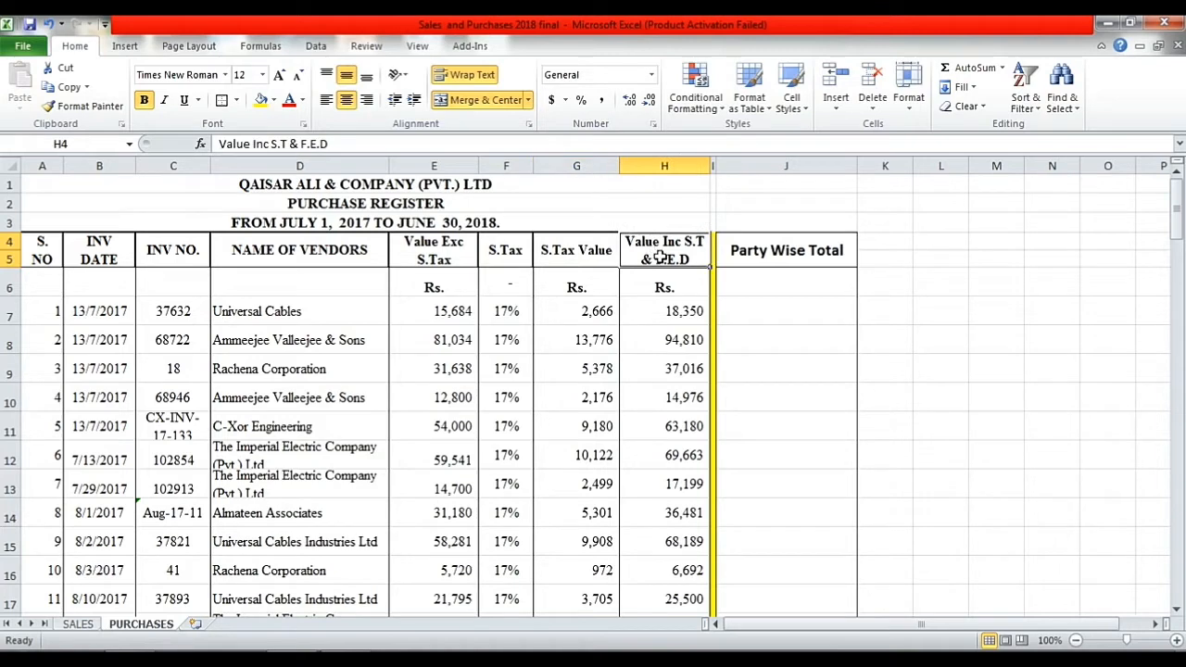
left_click(745, 258)
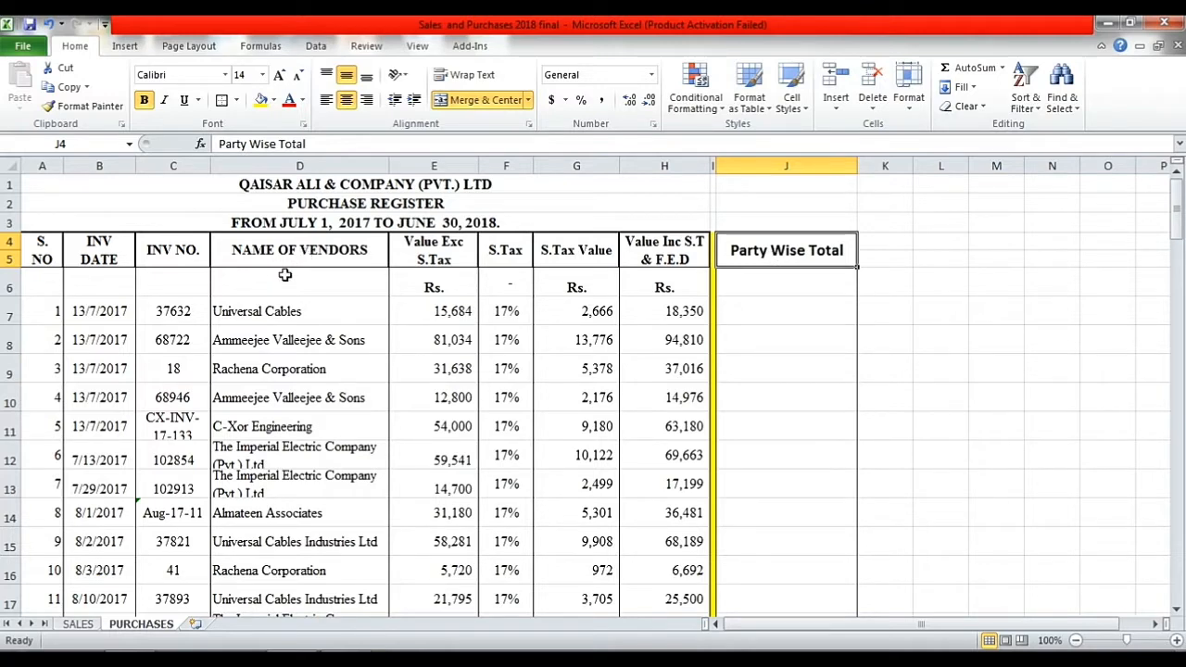
Step: Examine the NAME OF VENDORS column and its first entries in rows 7 to 13 for repeated vendors
left_click(278, 257)
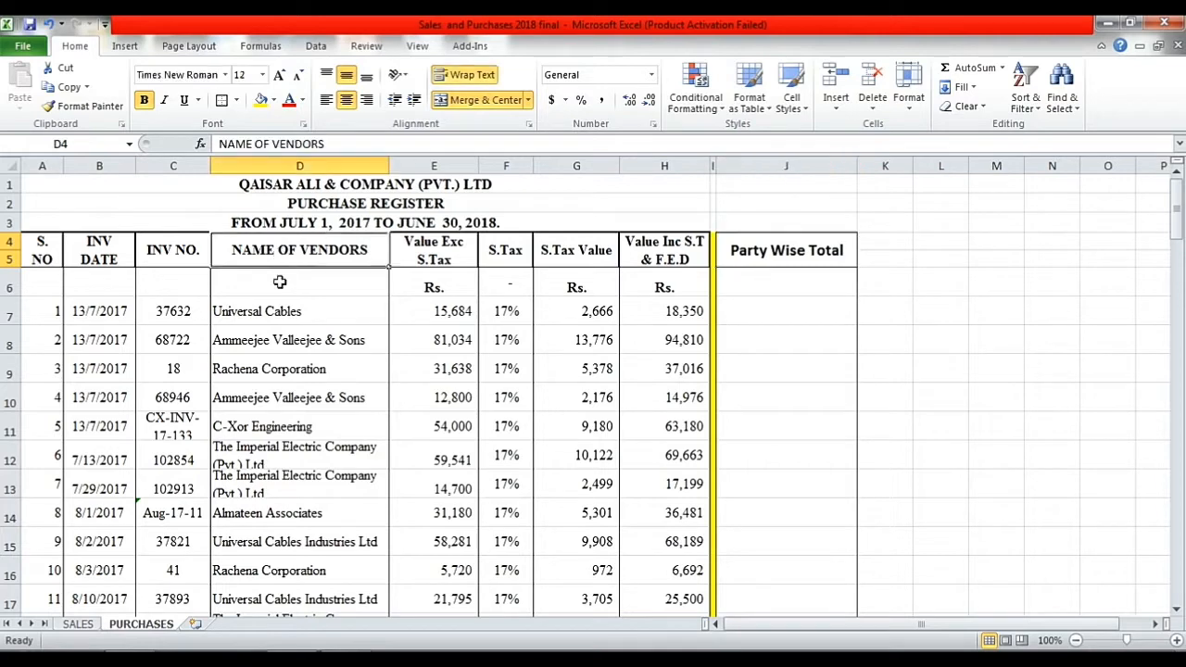
left_click(275, 313)
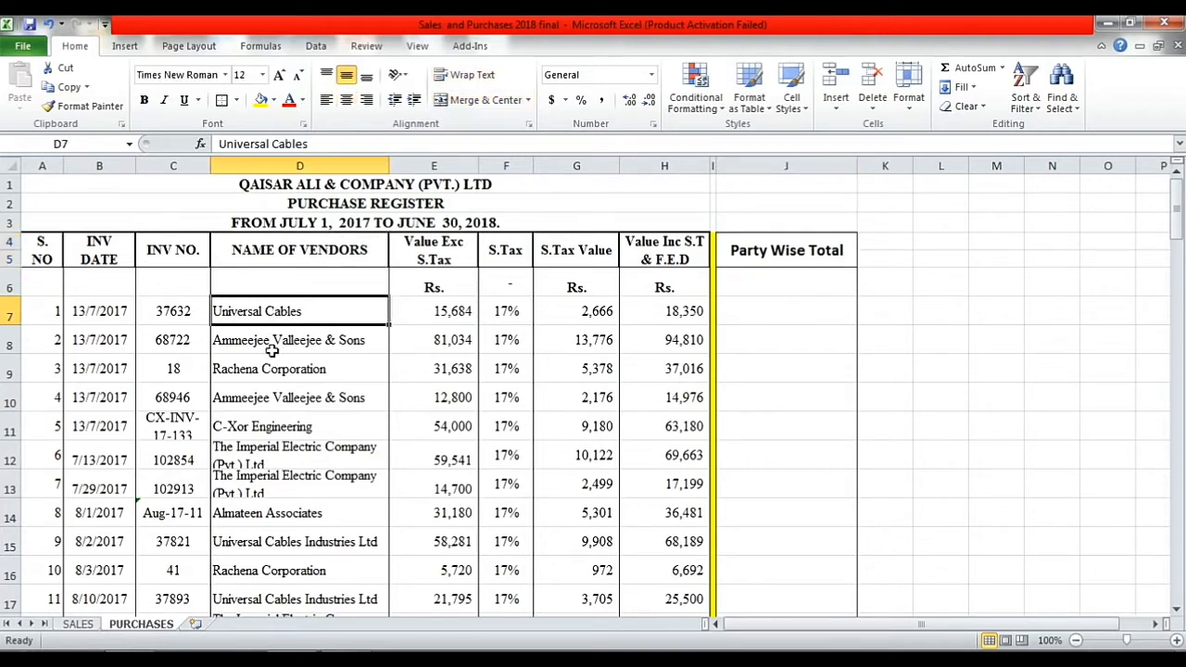
left_click(271, 341)
left_click(266, 374)
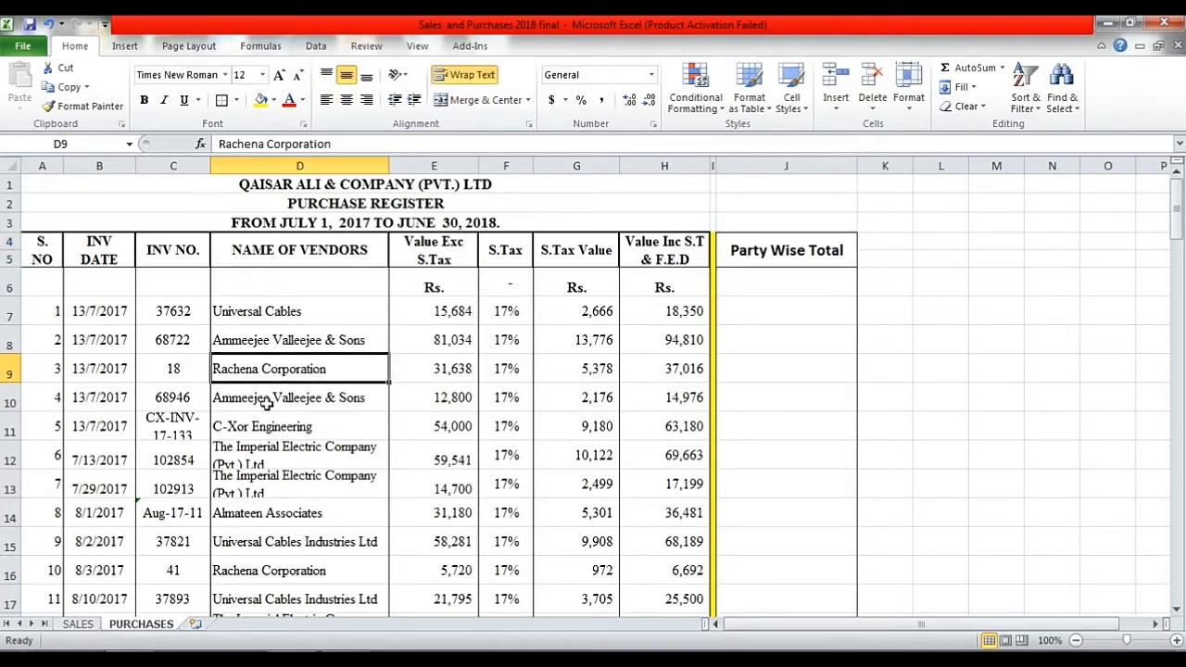
left_click(261, 404)
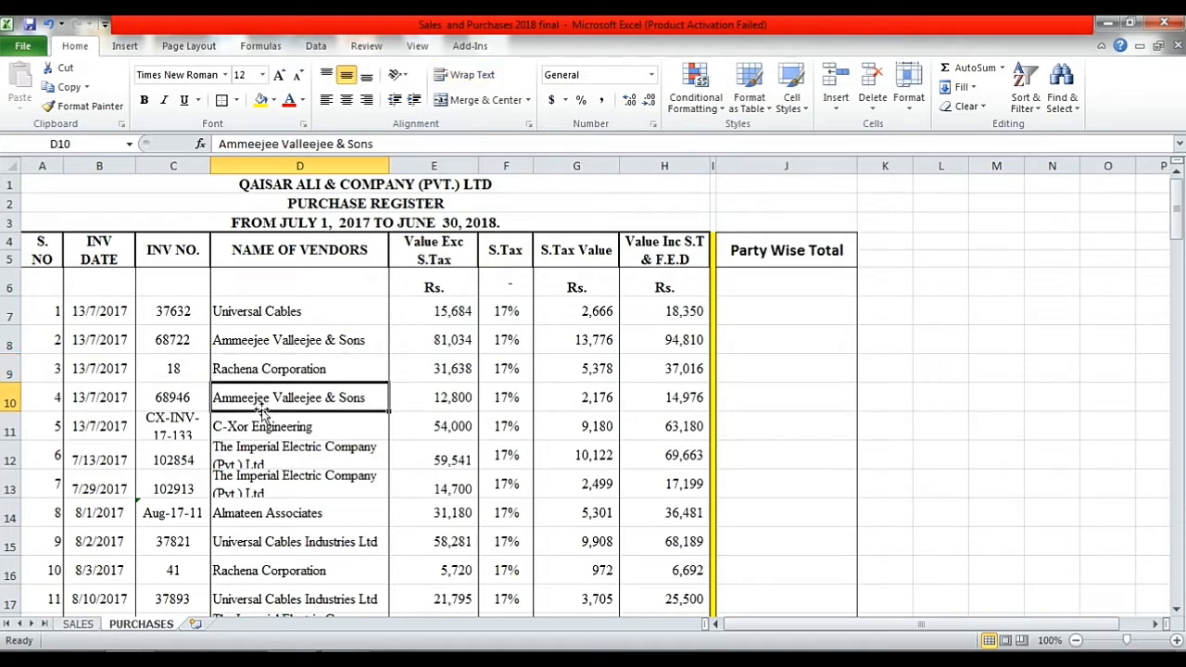
left_click(261, 428)
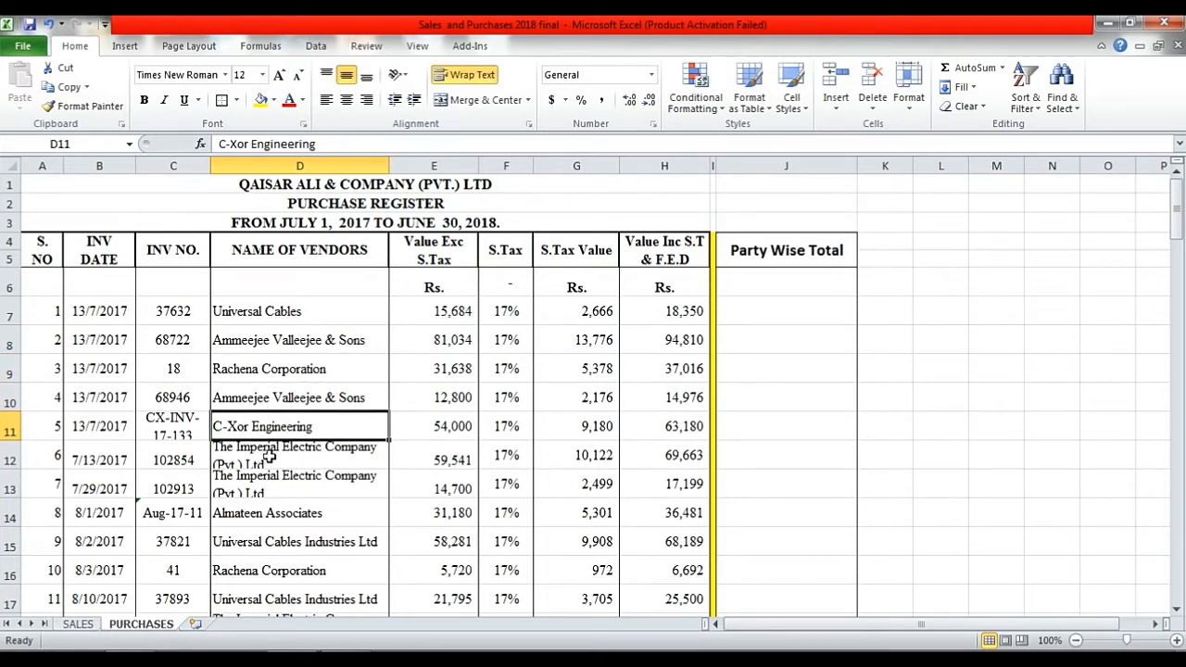
left_click(271, 452)
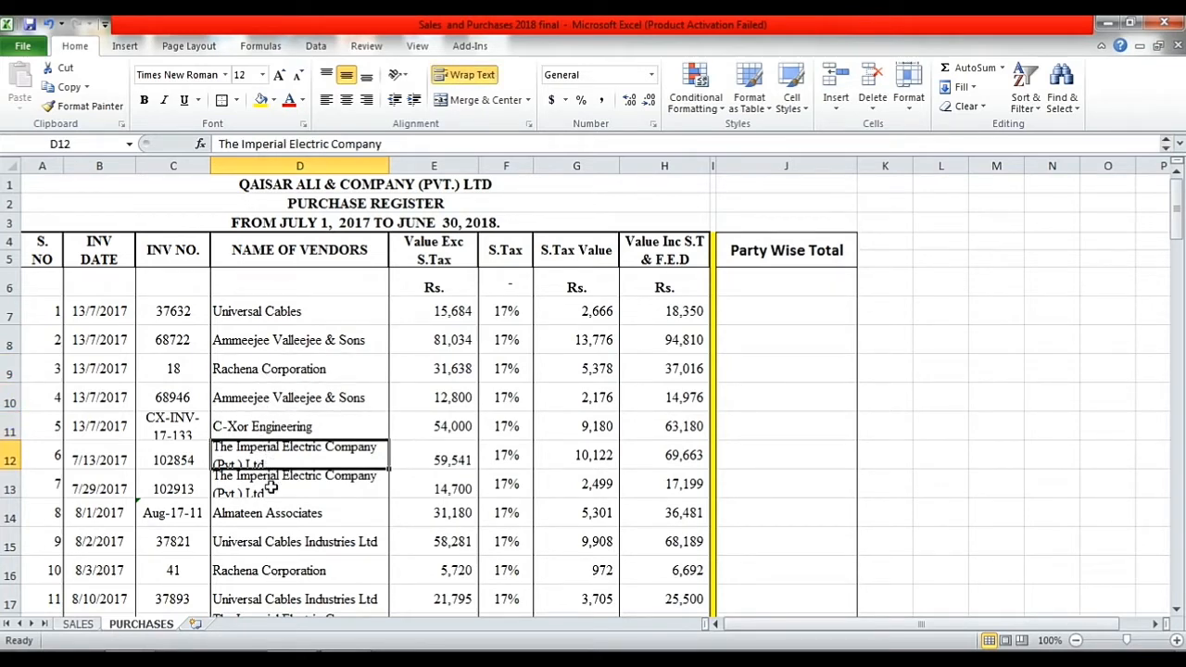
left_click(270, 482)
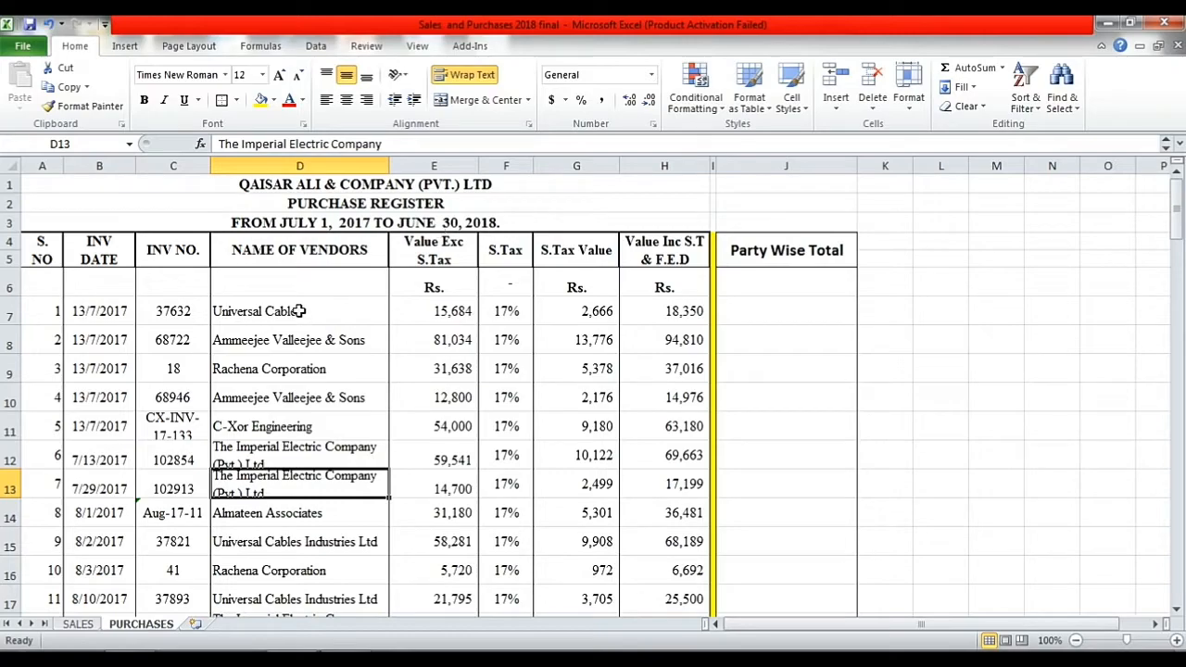
Step: Look through the vendor entries down to the Total Purchases row, and return to the first Universal Cables entry in D7
scroll(299, 311, "down", 18)
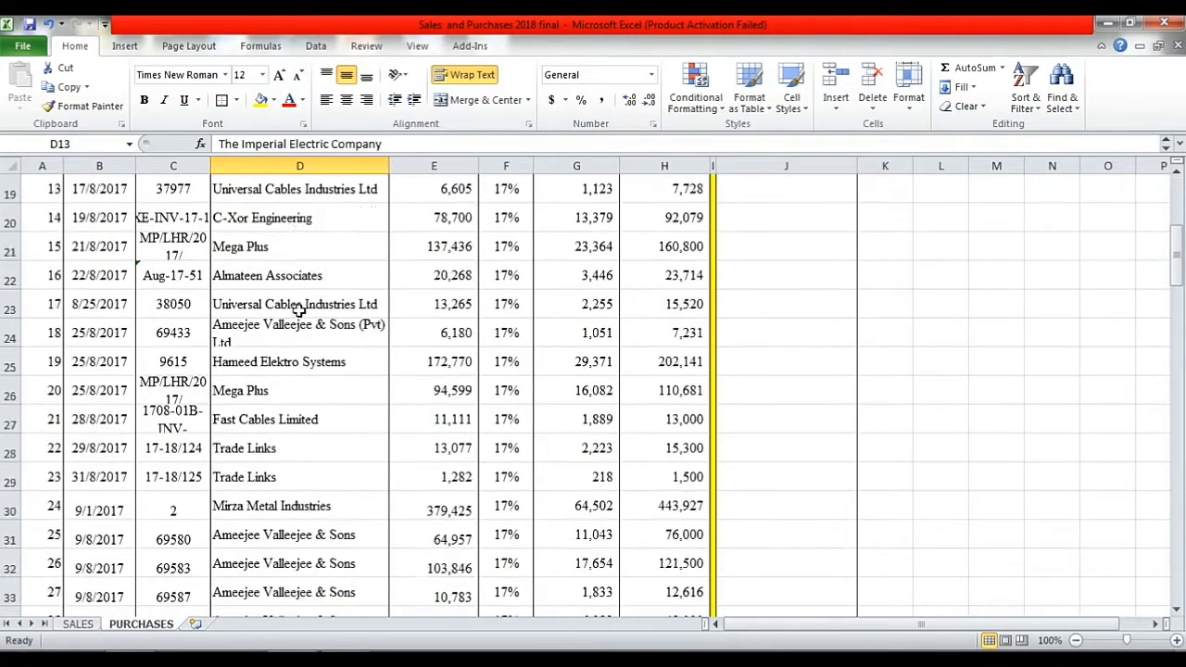
scroll(299, 312, "down", 17)
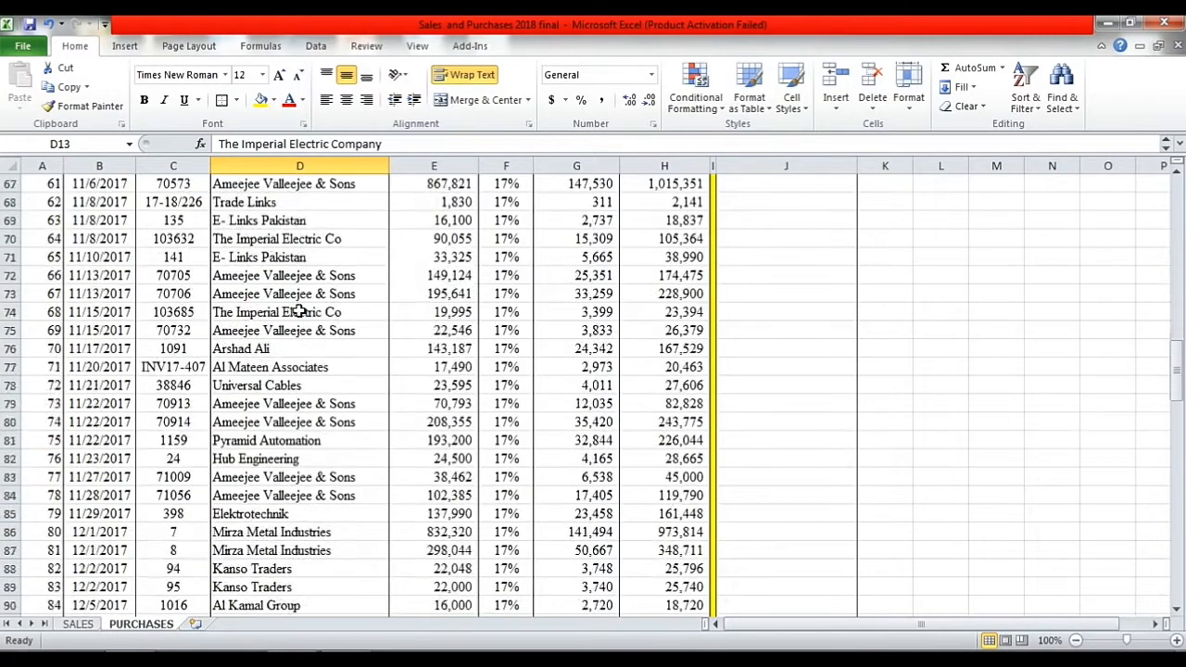
scroll(299, 311, "down", 4)
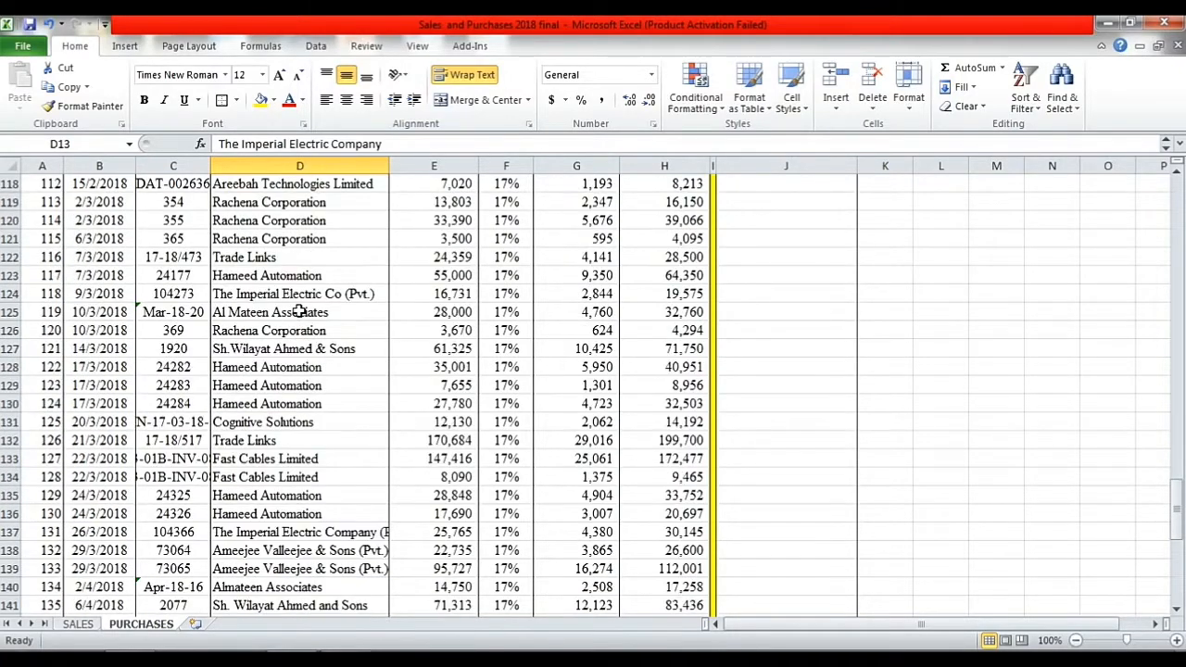
scroll(274, 324, "up", 1)
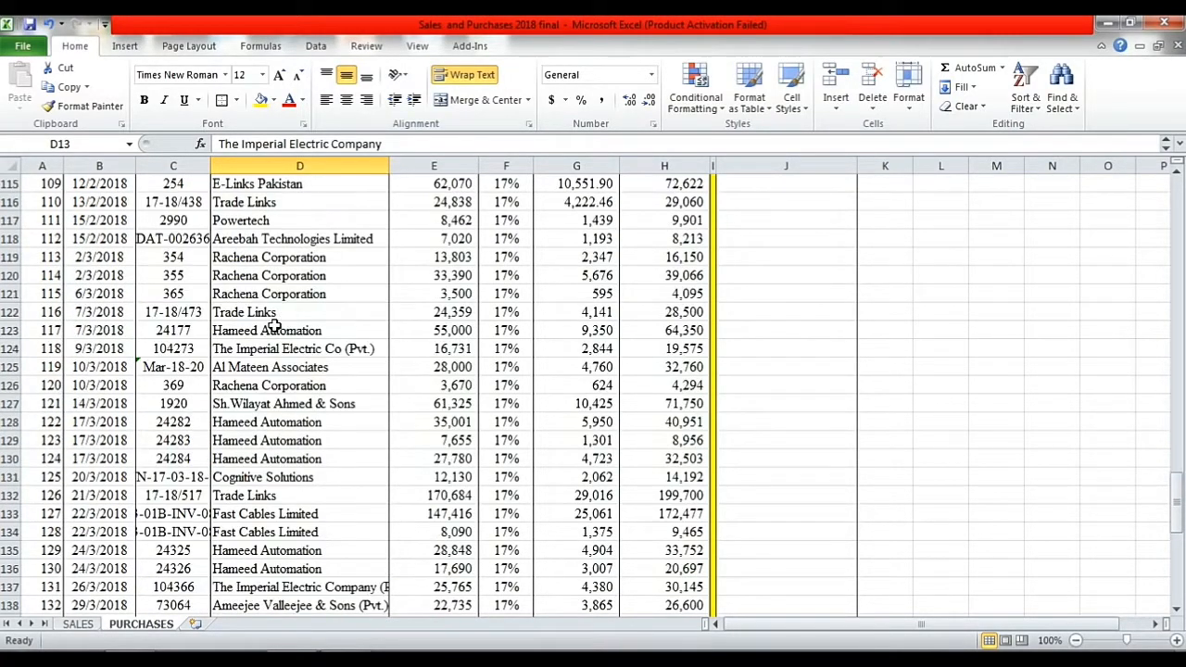
scroll(273, 325, "up", 1)
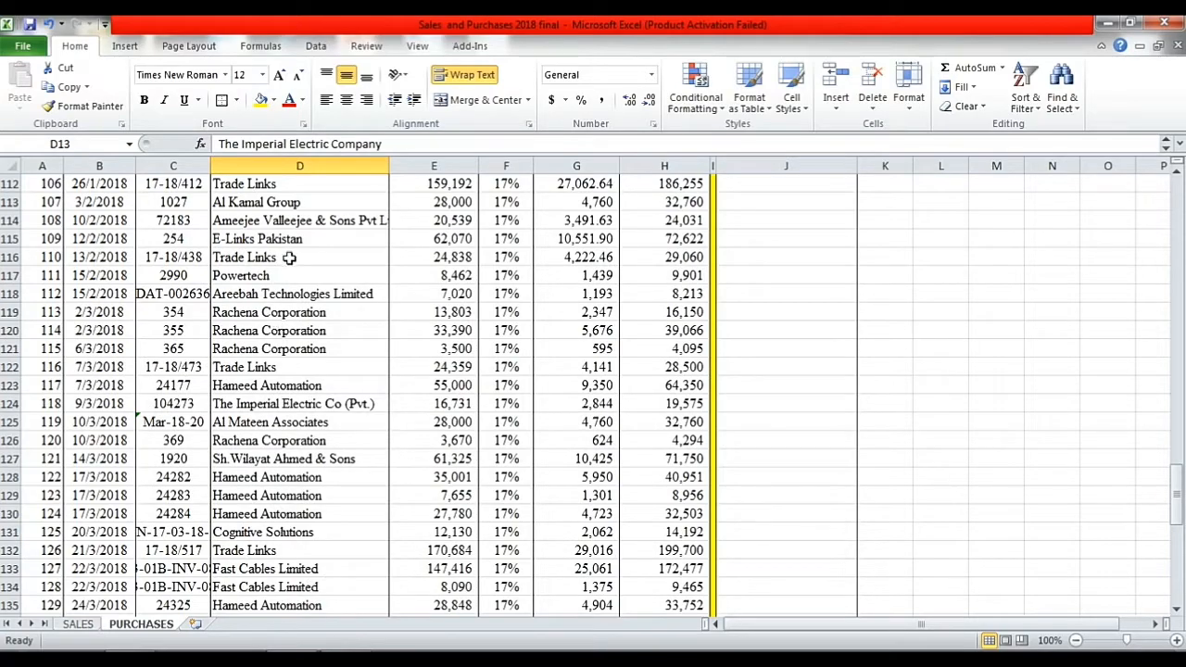
left_click(296, 219)
scroll(296, 220, "down", 1)
scroll(295, 219, "down", 7)
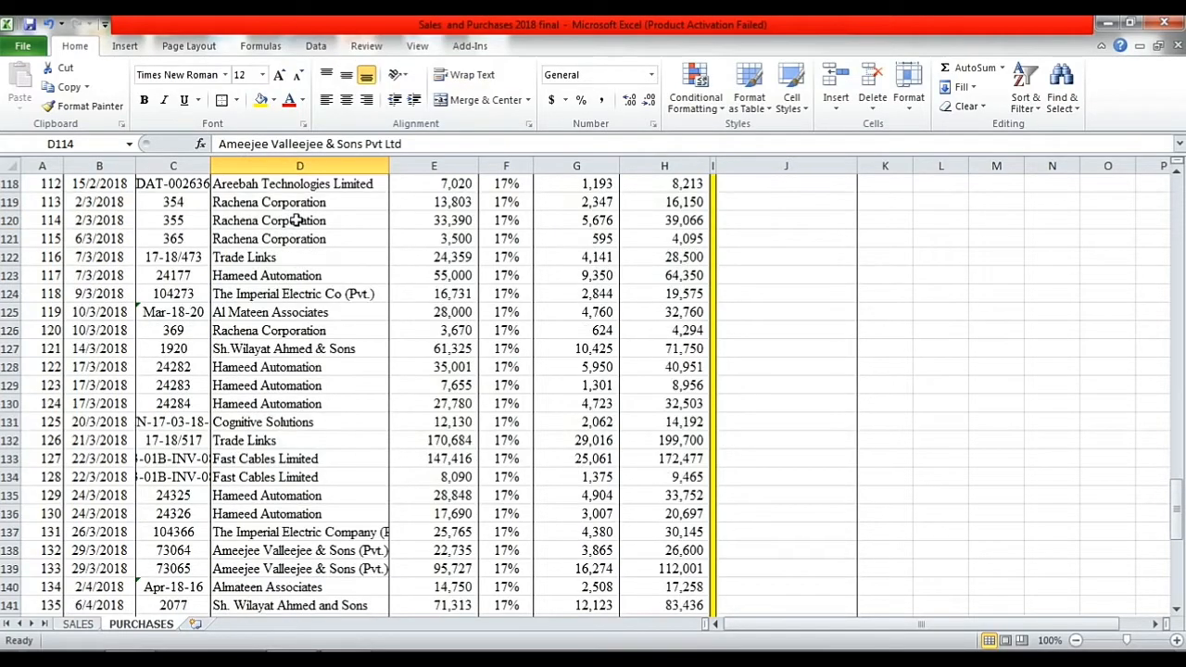
scroll(295, 220, "down", 4)
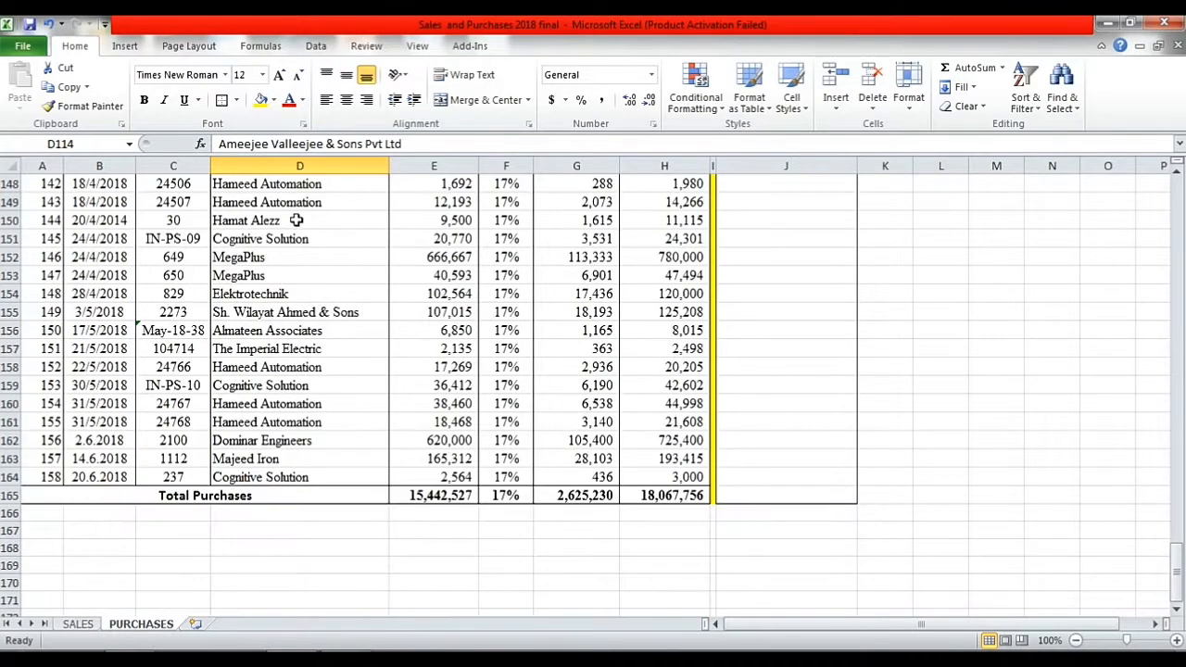
scroll(282, 452, "up", 2)
scroll(281, 452, "up", 20)
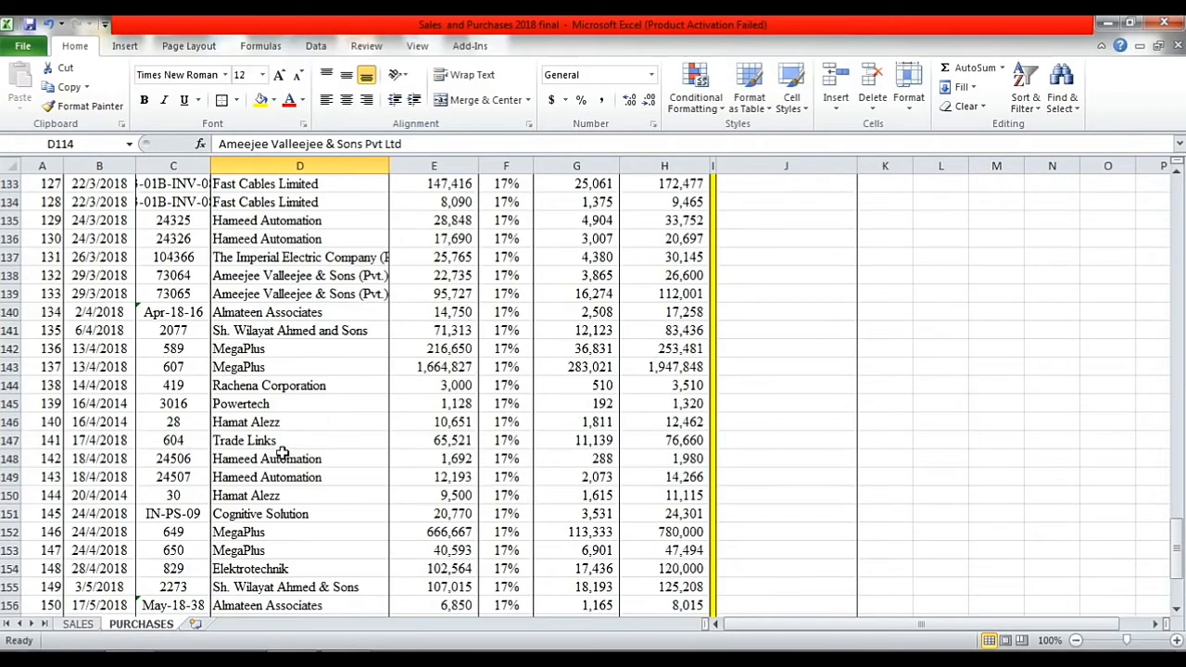
scroll(282, 452, "up", 20)
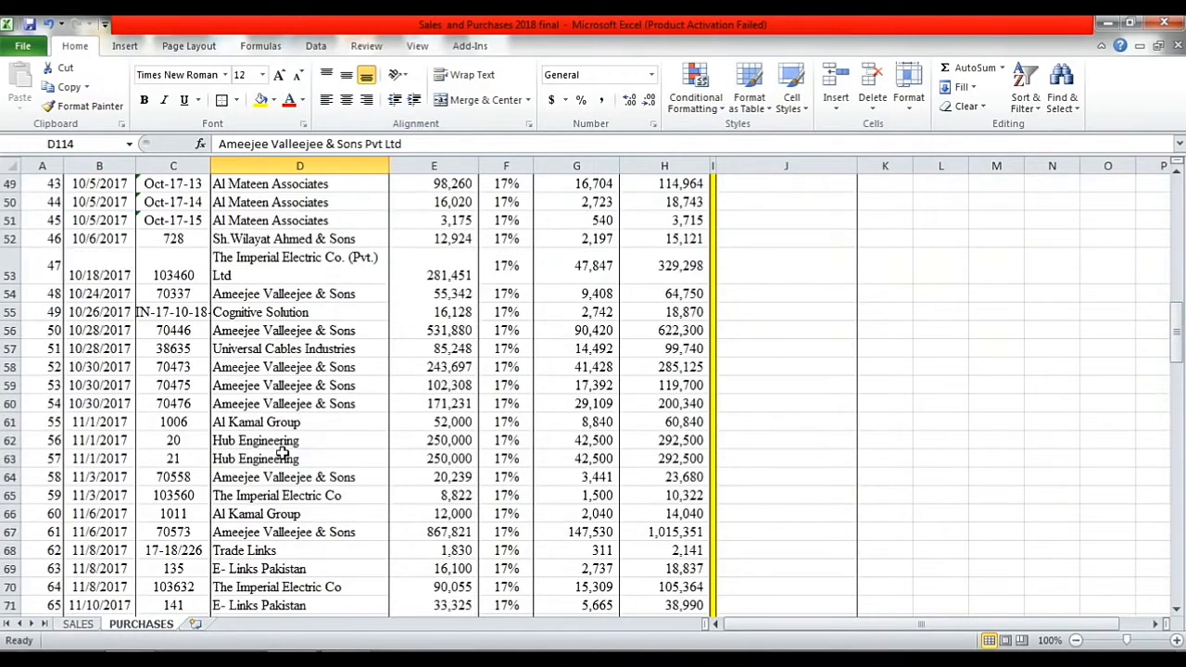
scroll(282, 452, "up", 2)
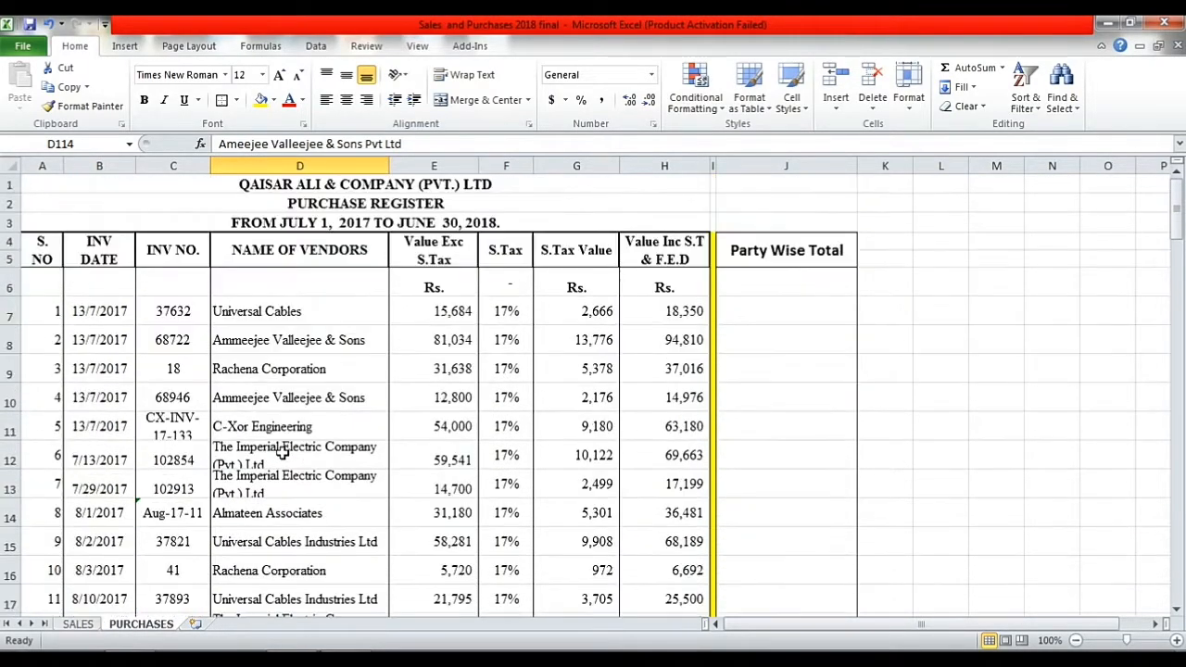
left_click(291, 313)
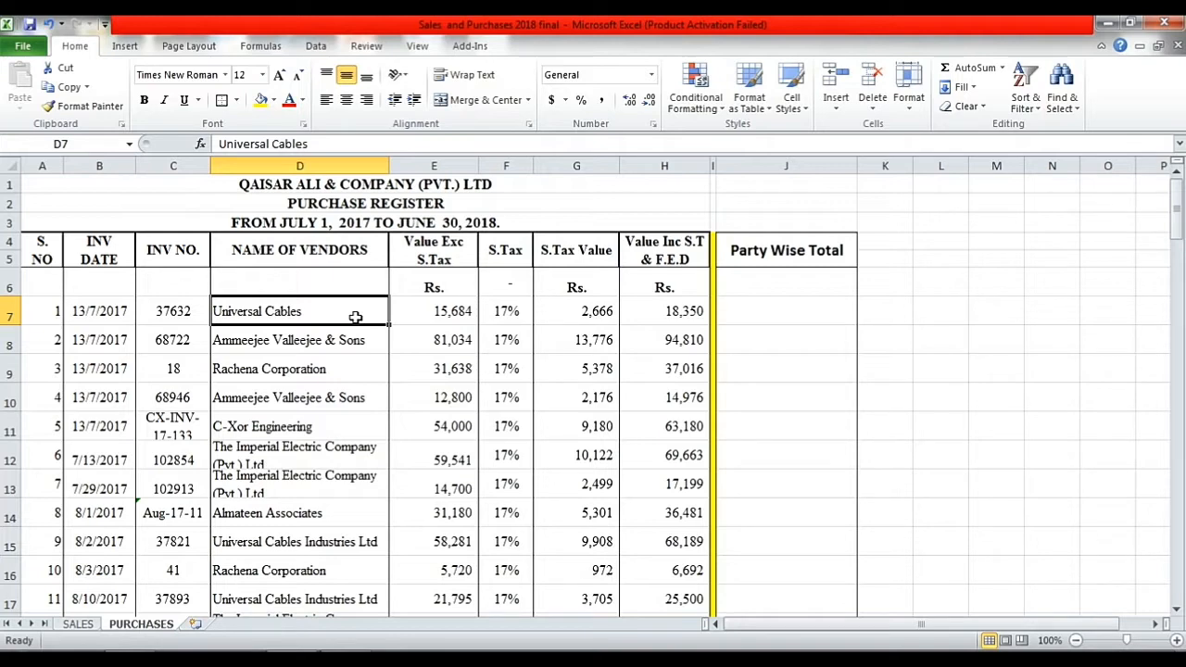
Step: Begin an addition formula in cell L7 with the first Universal Cables value excluding tax, entering =E7+
left_click(960, 316)
type("=")
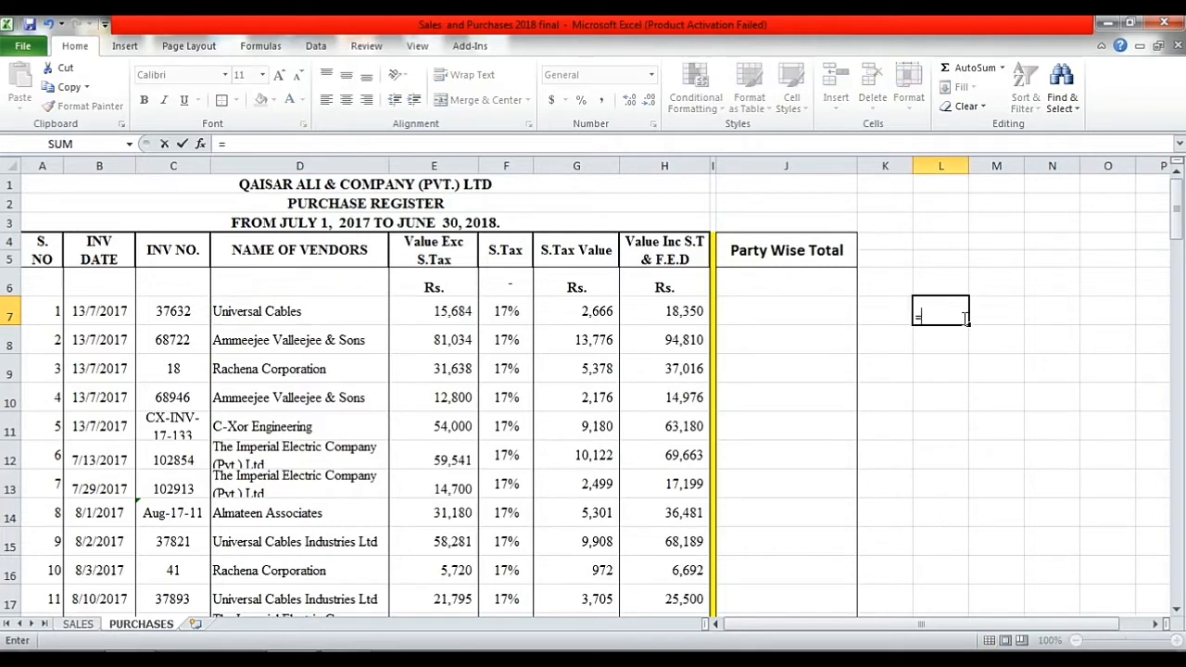
left_click(433, 314)
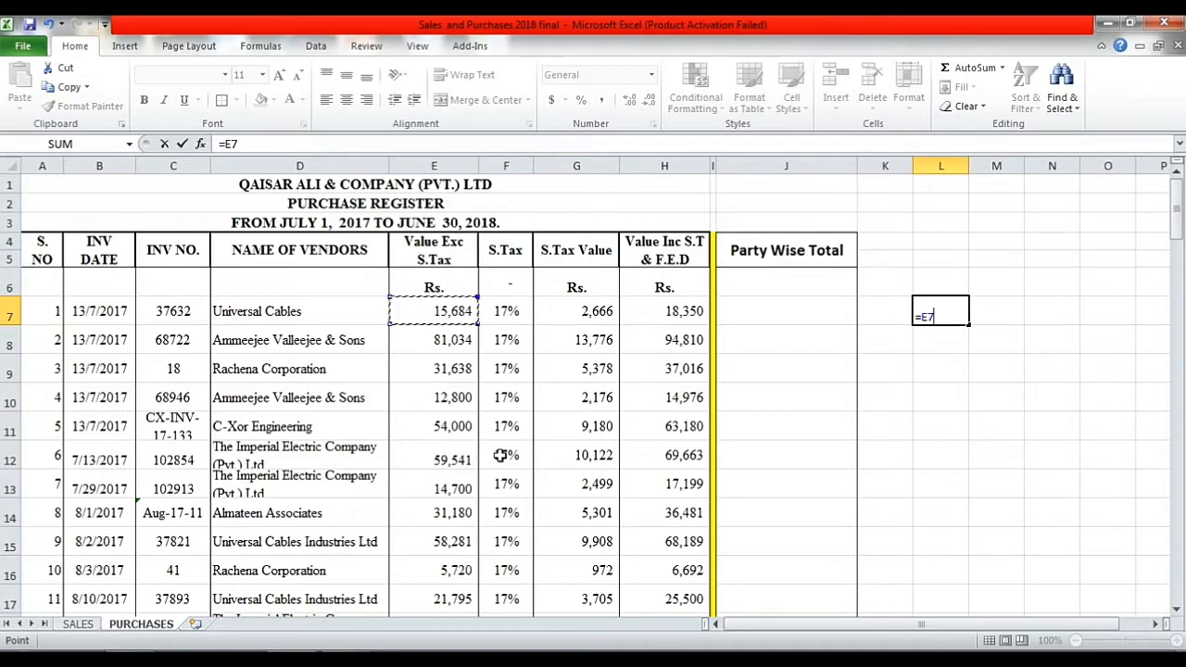
type("+")
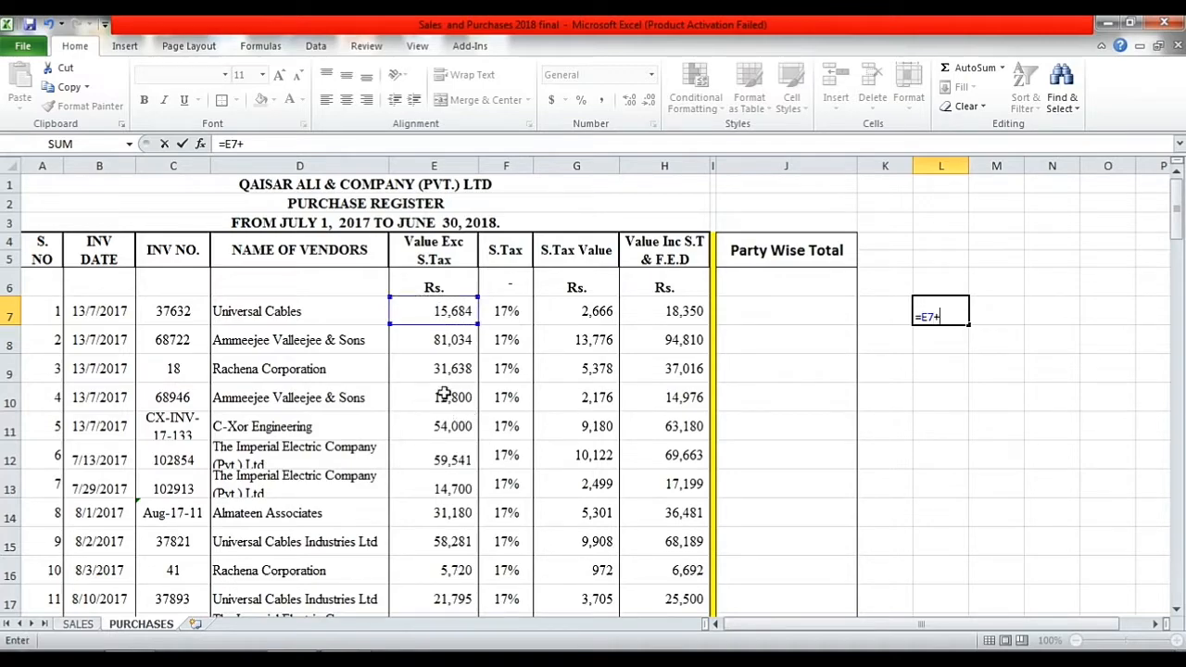
Step: Look through the vendor names and Value Exc S.Tax column down to Total Purchases for further amounts to add, and return to the first rows
scroll(454, 380, "down", 14)
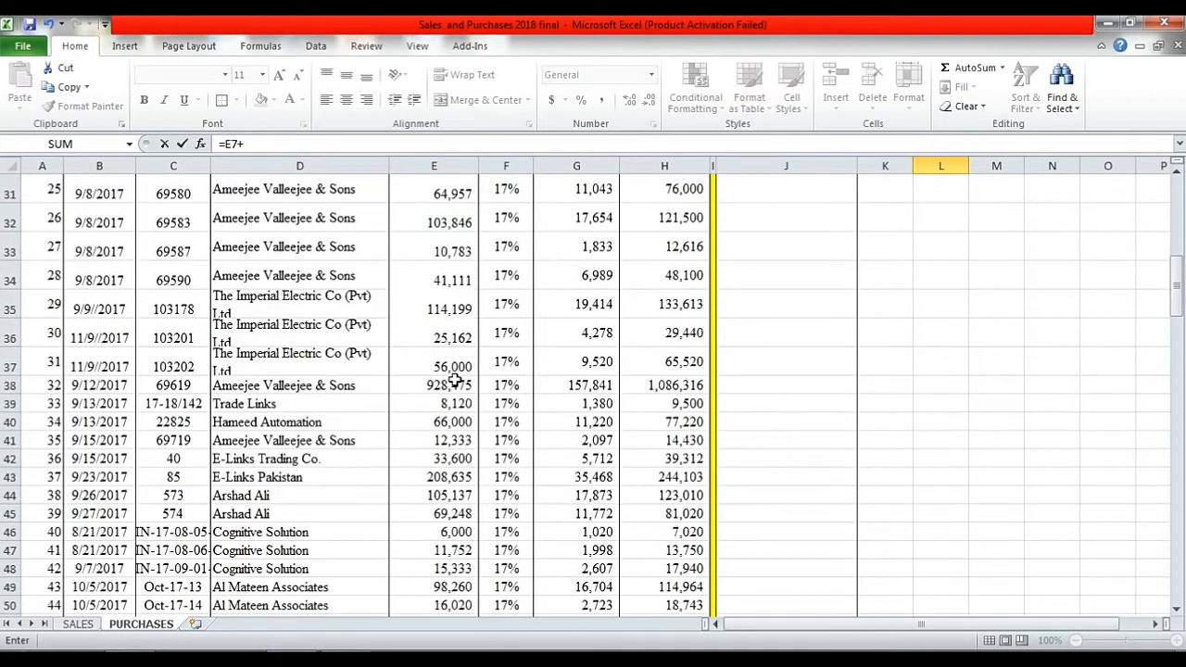
scroll(454, 380, "down", 3)
scroll(454, 380, "up", 17)
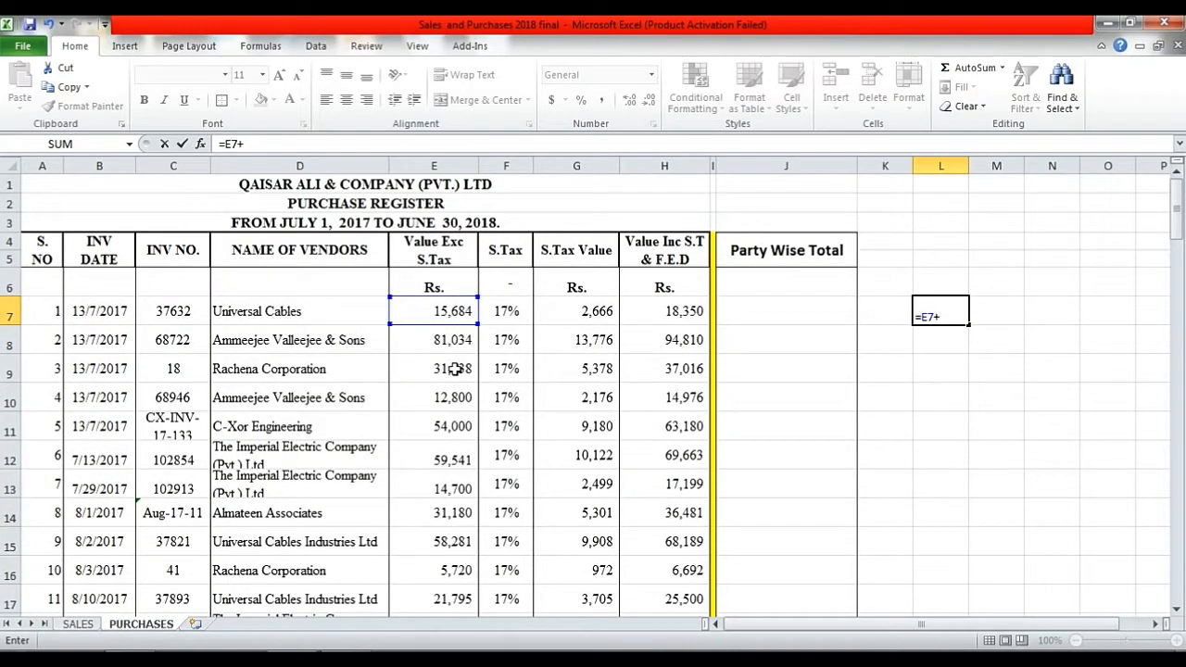
scroll(454, 368, "down", 20)
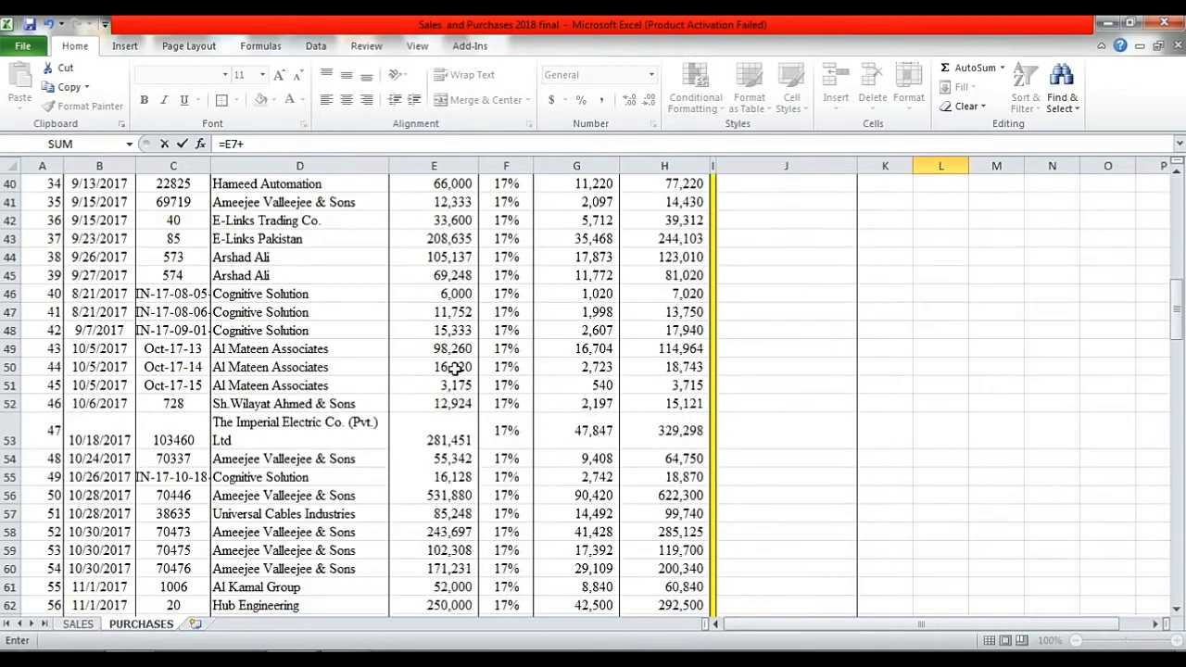
scroll(454, 368, "down", 20)
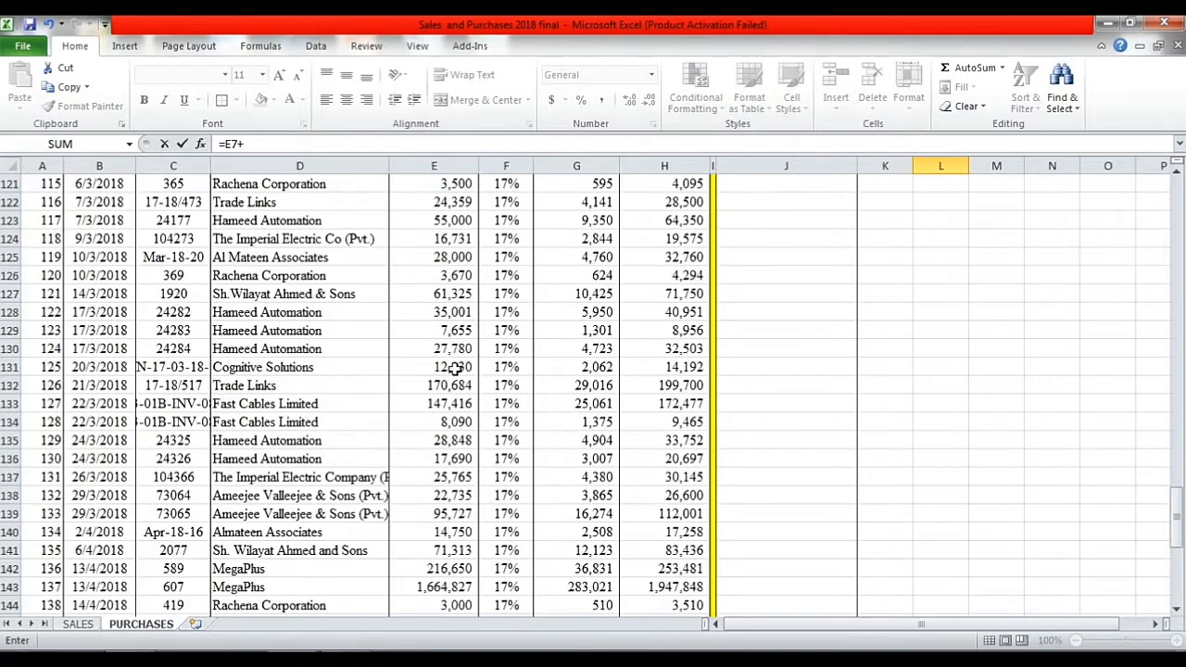
scroll(454, 368, "down", 7)
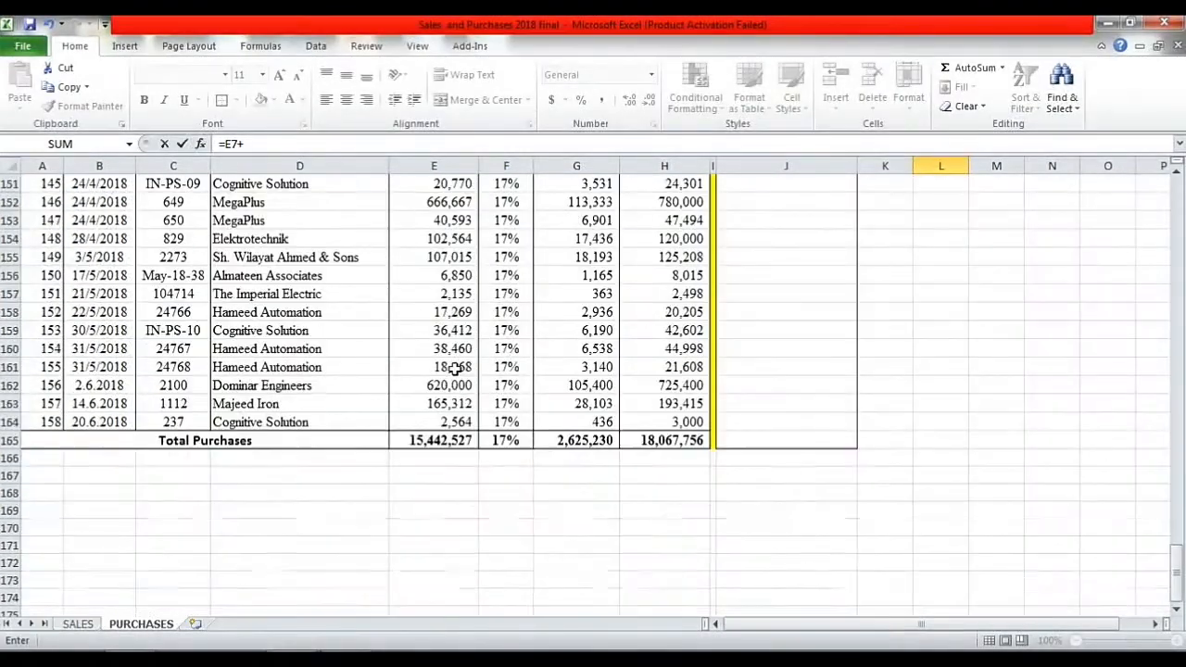
scroll(454, 368, "up", 20)
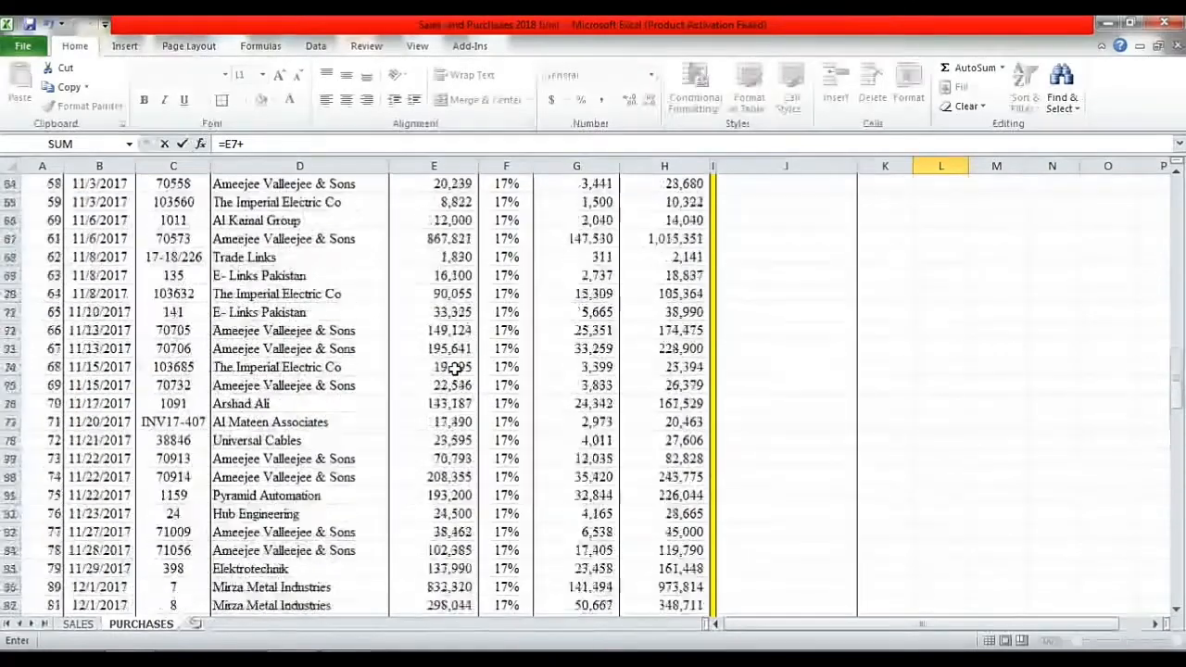
scroll(454, 367, "up", 19)
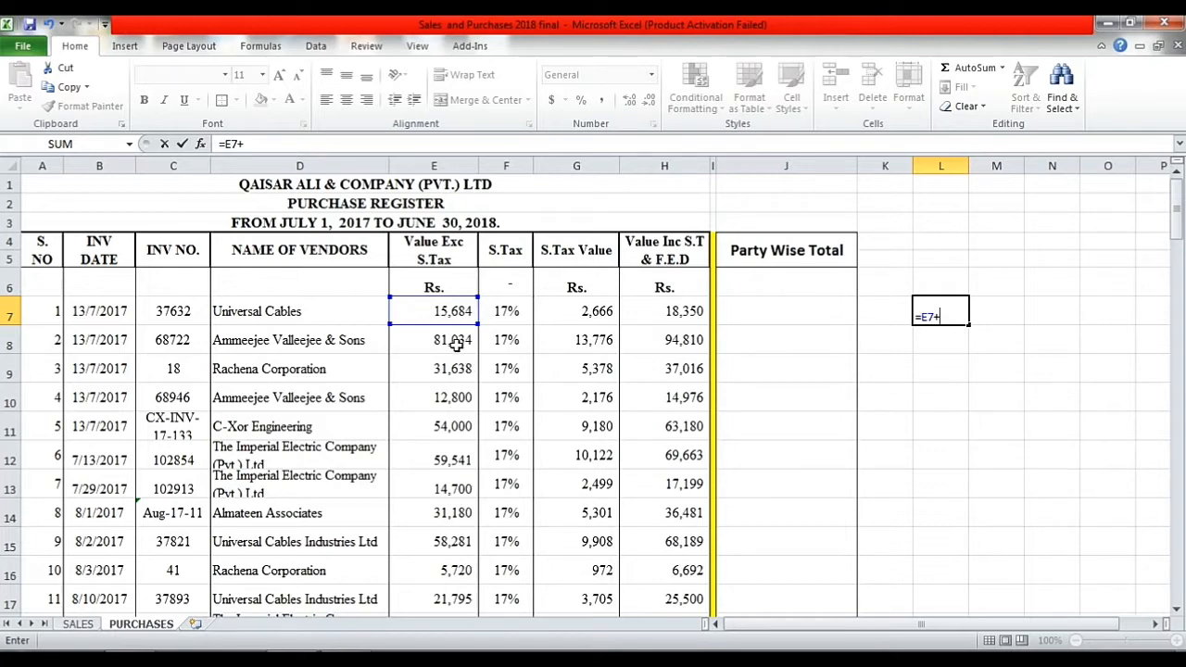
Step: Clear the unfinished addition formula from cell L7
key("BackSpace")
key("BackSpace")
key("BackSpace")
key("BackSpace")
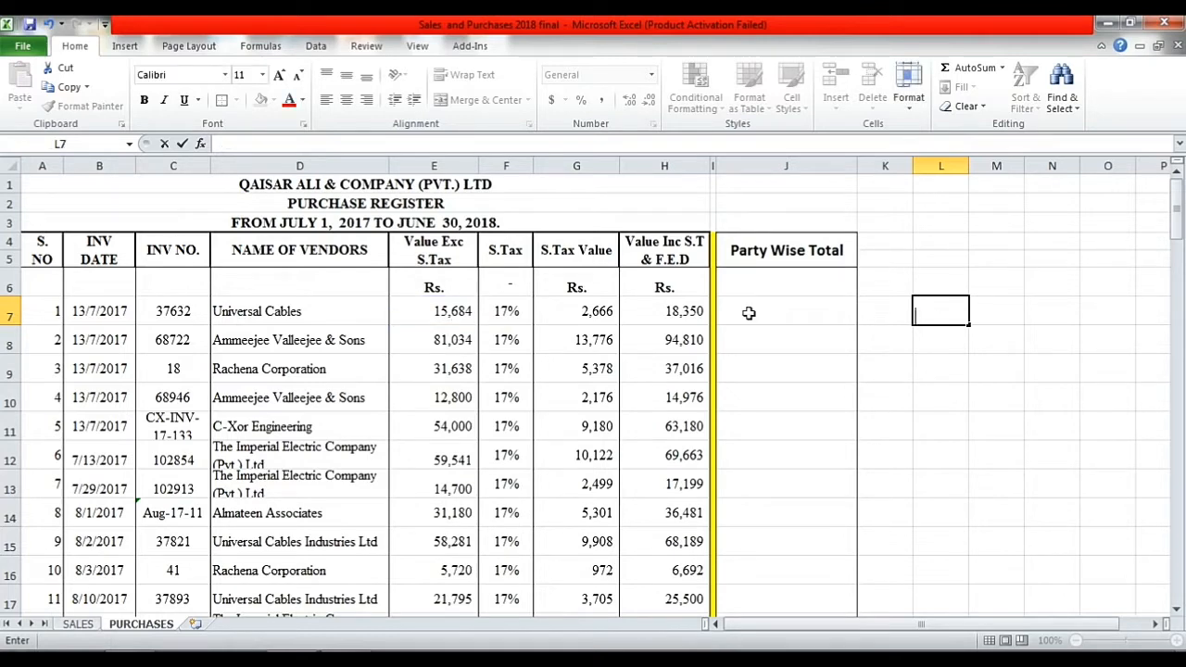
Step: Begin a SUMIF formula in cell J7 under Party Wise Total
left_click(749, 313)
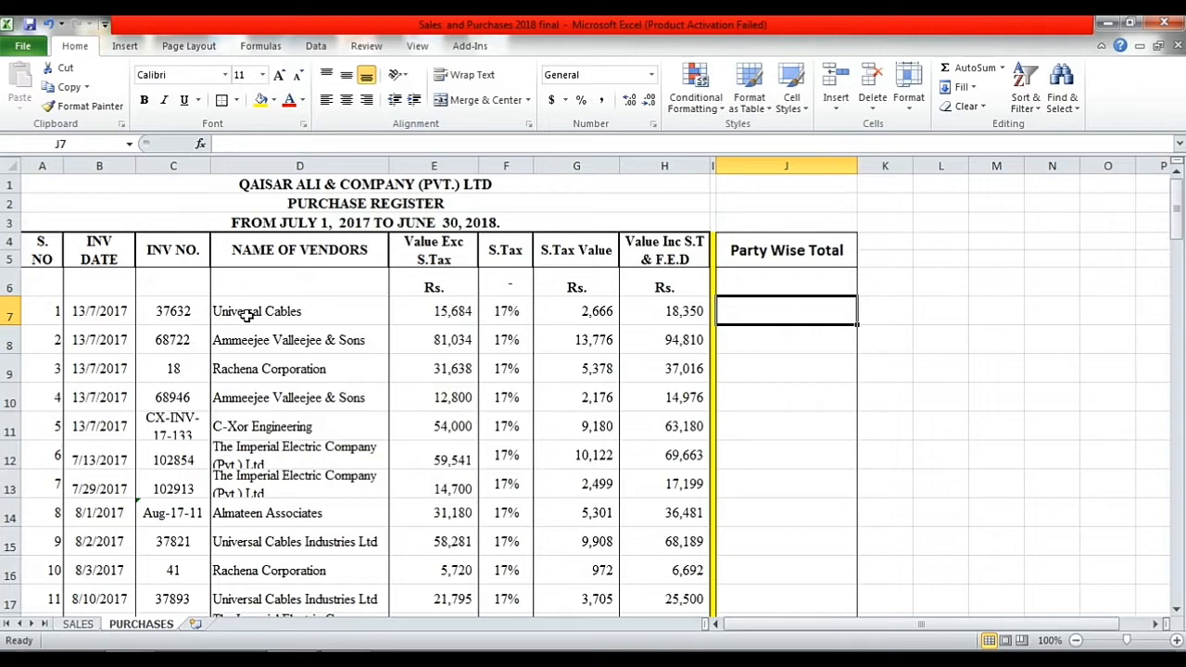
type("=")
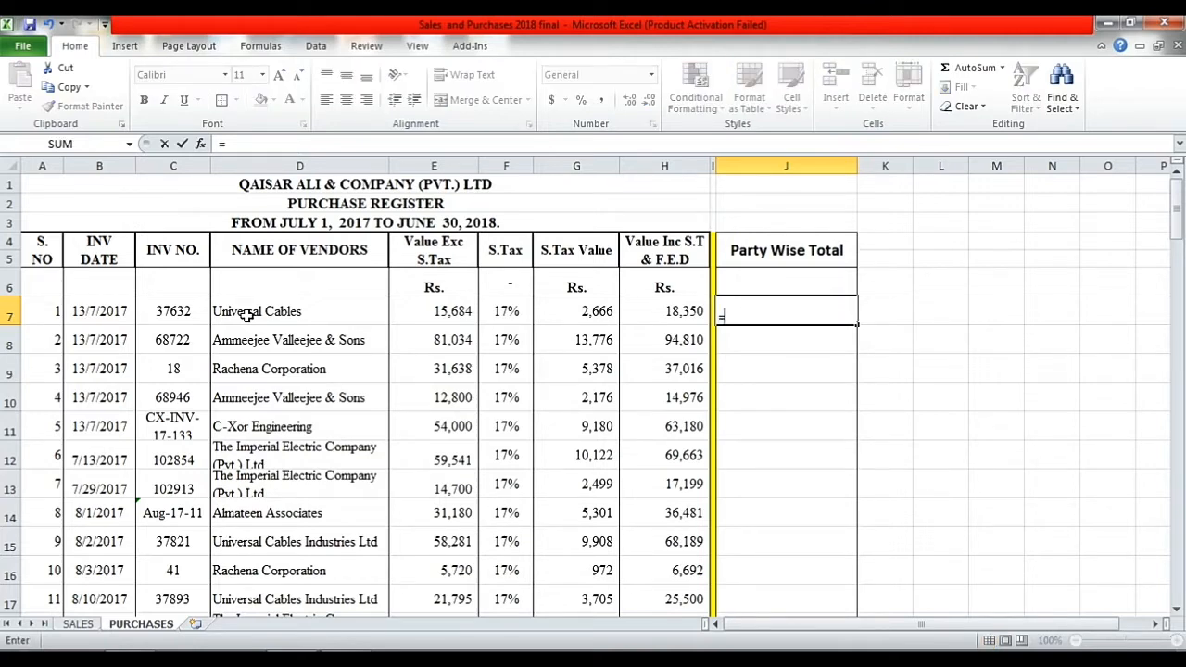
type("sum")
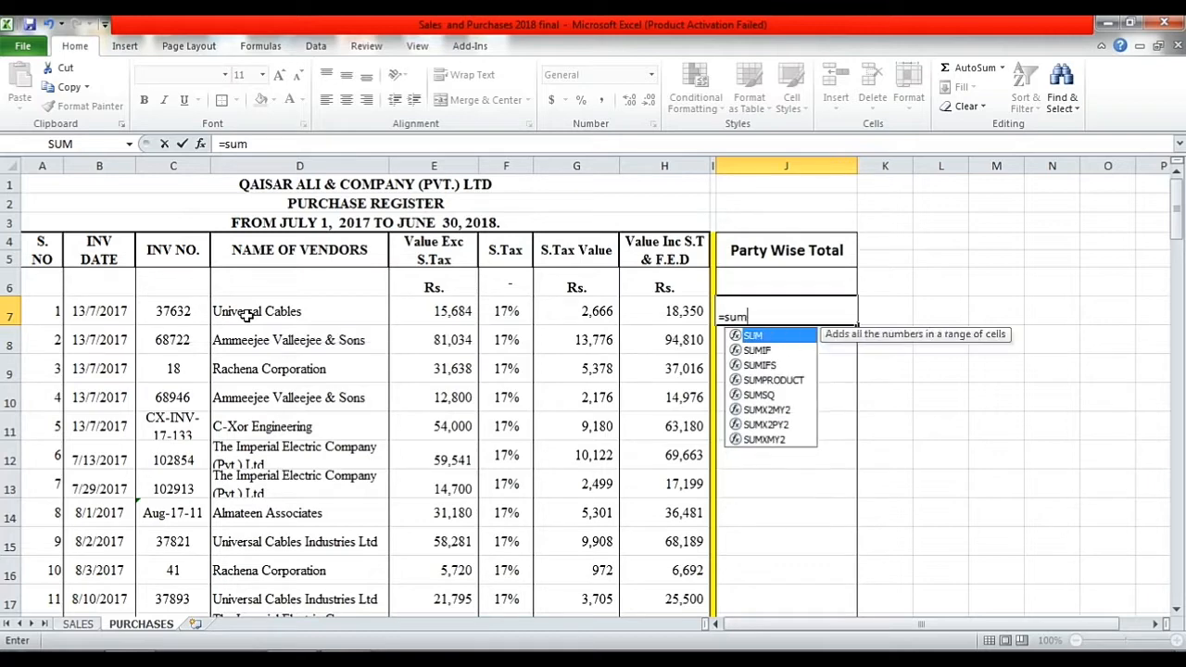
type("if")
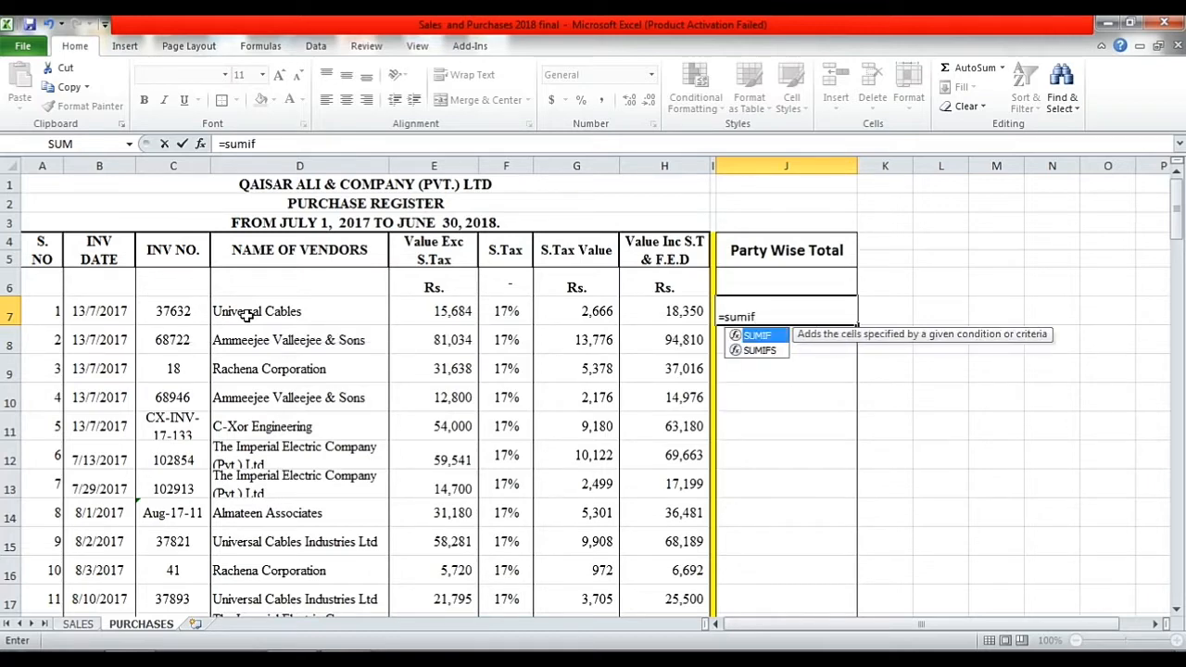
type("(")
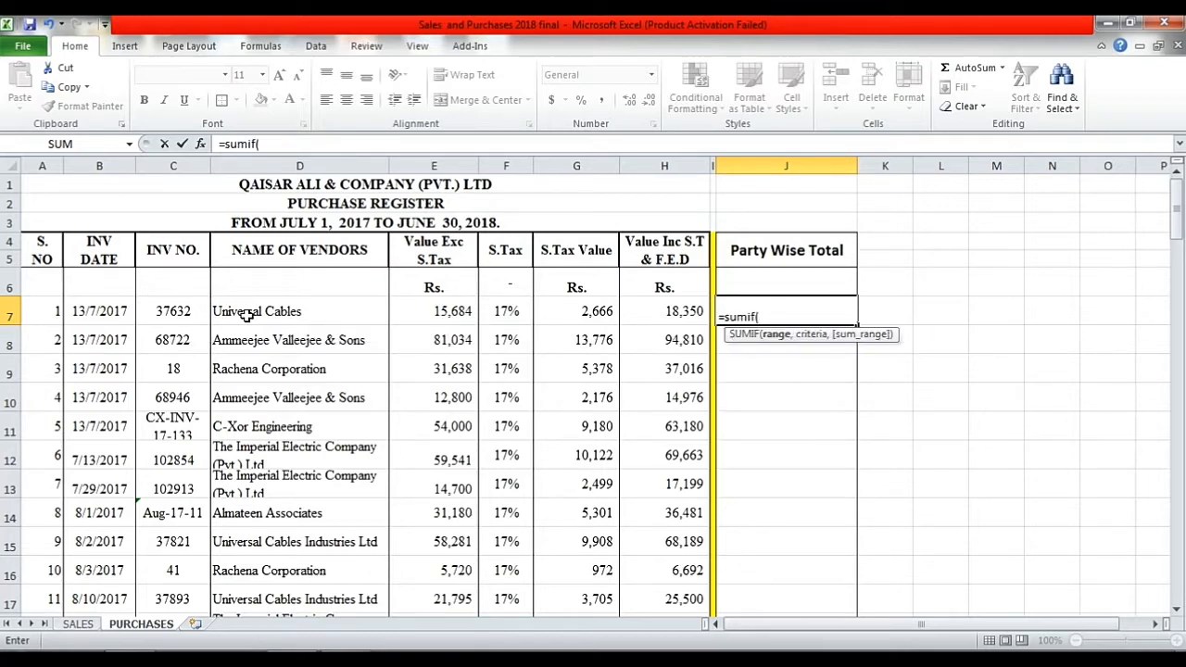
Step: Set the SUMIF range to all vendor names in D7:D164, locked as the absolute reference $D$7:$D$164
left_click(315, 312)
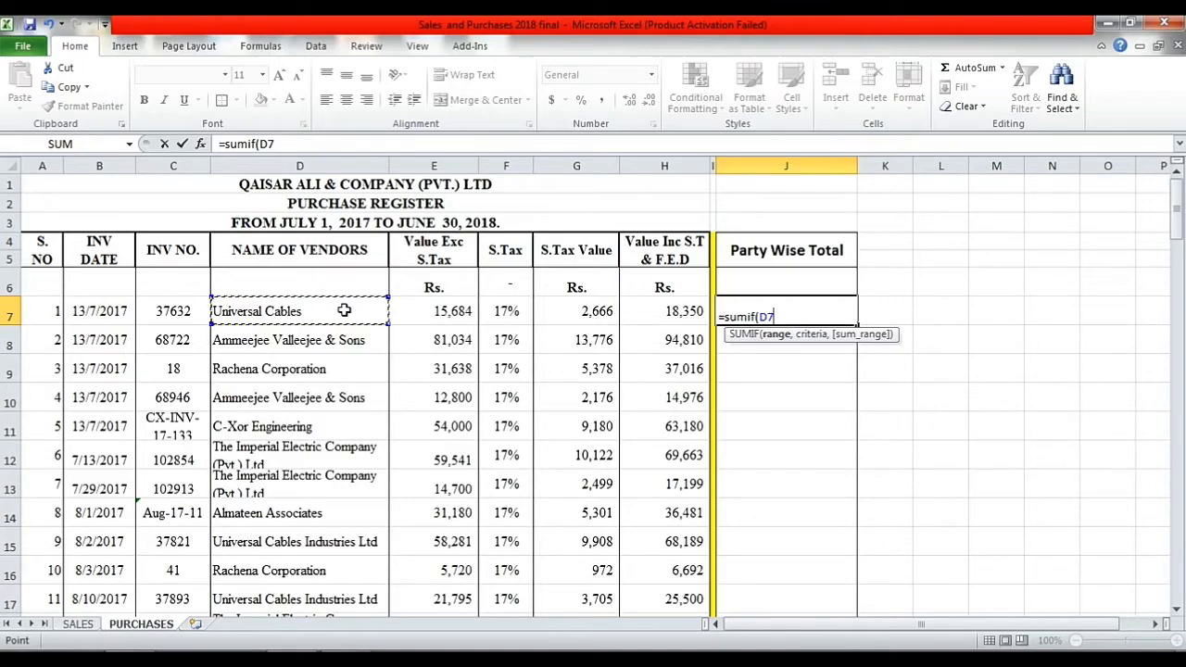
key("shift+Down")
key("shift+Down")
key("shift+Down")
key("shift+Down")
key("shift+Down")
key("shift+Down")
key("shift+Down")
key("shift+Down")
key("shift+Down")
key("shift+Down")
key("shift+Down")
key("shift+Down")
key("shift+Down")
key("shift+Down")
key("shift+Down")
key("shift+Down")
key("shift+Down")
key("shift+Down")
key("shift+Down")
key("shift+Down")
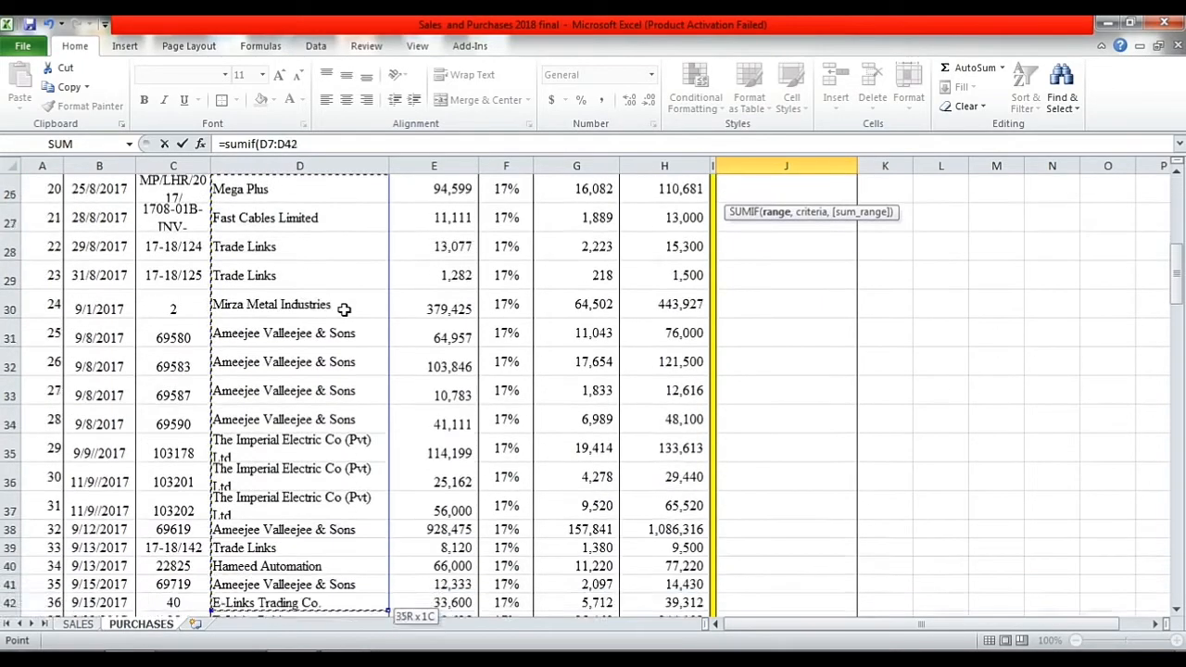
key("shift+Down")
key("shift+Down")
key("shift+Down")
key("shift+Down")
key("shift+Down")
key("shift+Down")
key("shift+Down")
key("shift+Down")
key("shift+Down")
key("shift+Down")
key("shift+Down")
key("shift+Down")
key("shift+Down")
key("shift+Down")
key("shift+Down")
key("shift+Down")
key("shift+Down")
key("shift+Down")
key("shift+Down")
key("shift+Down")
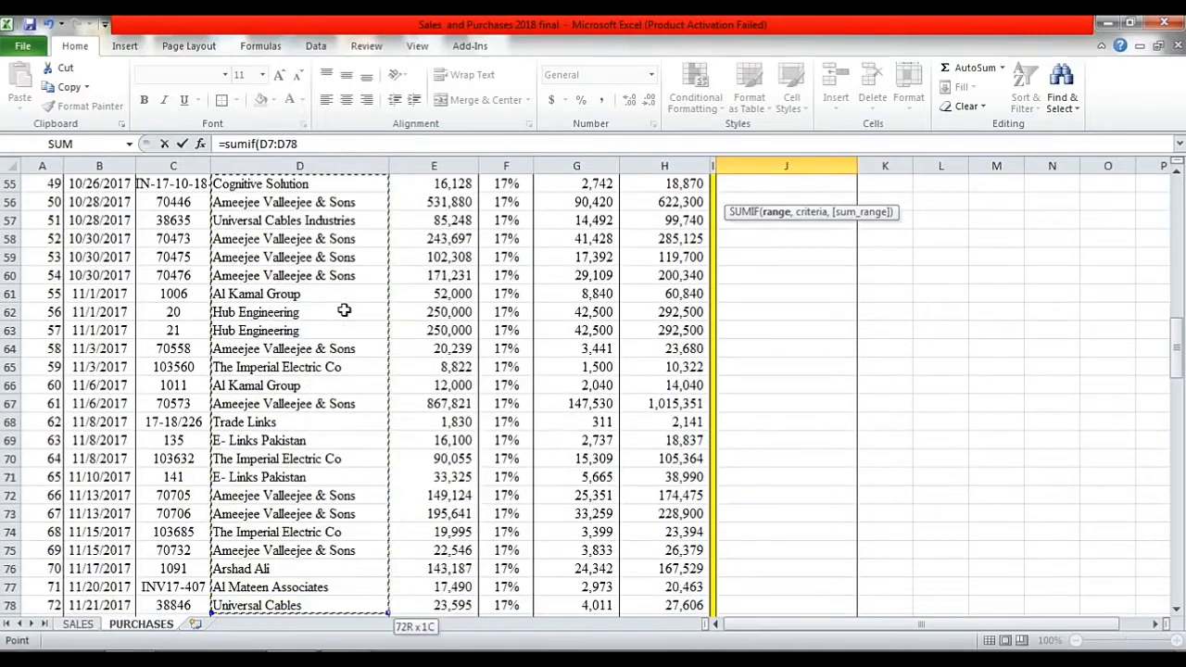
key("shift+Down")
key("shift+Down")
key("shift+Down")
key("shift+Down")
key("shift+Down")
key("shift+Down")
key("shift+Down")
key("shift+Down")
key("shift+Down")
key("shift+Down")
key("shift+Down")
key("shift+Down")
key("shift+Down")
key("shift+Down")
key("shift+Down")
key("shift+Down")
key("shift+Down")
key("shift+Down")
key("shift+Down")
key("shift+Down")
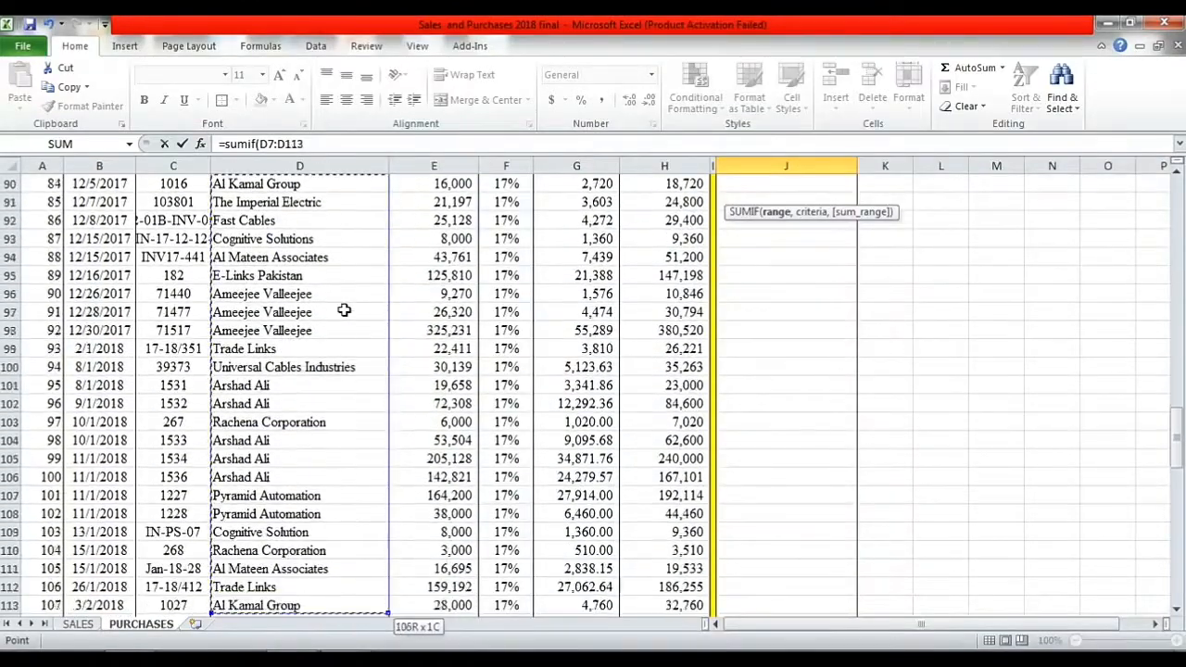
key("shift+Down")
key("shift+Down")
key("shift+Down")
key("shift+Down")
key("shift+Down")
key("shift+Down")
key("shift+Down")
key("shift+Down")
key("shift+Down")
key("shift+Down")
key("shift+Down")
key("shift+Down")
key("shift+Down")
key("shift+Down")
key("shift+Down")
key("shift+Down")
key("shift+Down")
key("shift+Down")
key("shift+Down")
key("shift+Down")
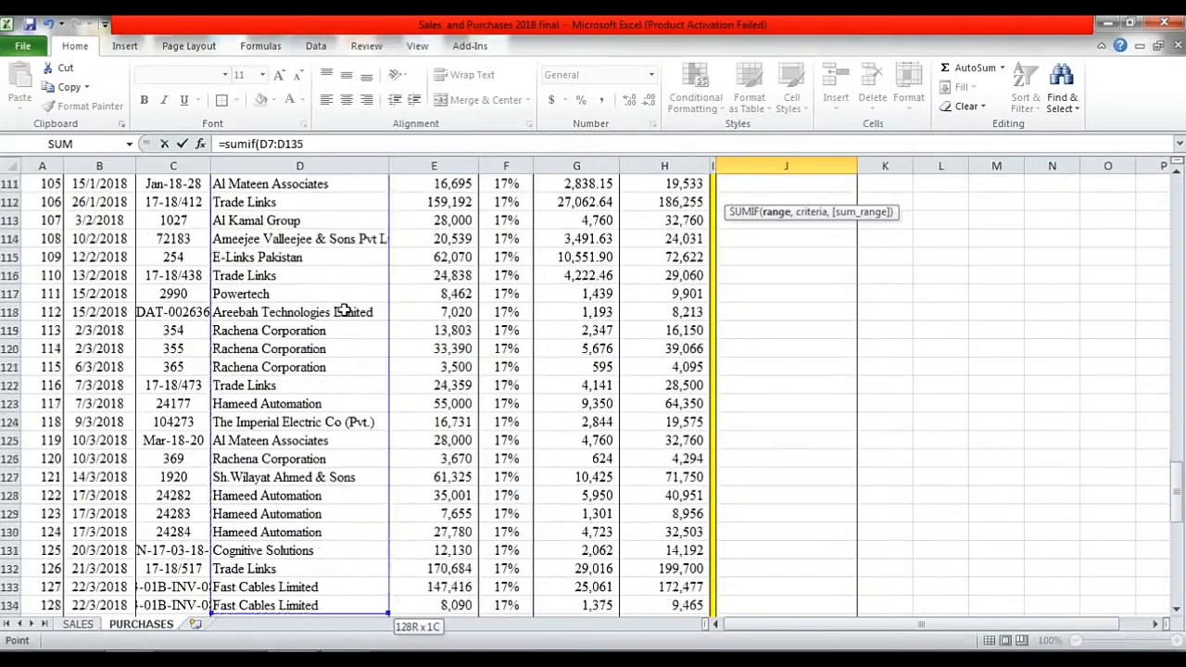
key("shift+Down")
key("shift+Down")
key("shift+Down")
key("shift+Down")
key("shift+Down")
key("shift+Down")
key("shift+Down")
key("shift+Down")
key("shift+Down")
key("shift+Down")
key("shift+Down")
key("shift+Down")
key("shift+Down")
key("shift+Down")
key("shift+Down")
key("shift+Down")
key("shift+Down")
key("shift+Down")
key("shift+Down")
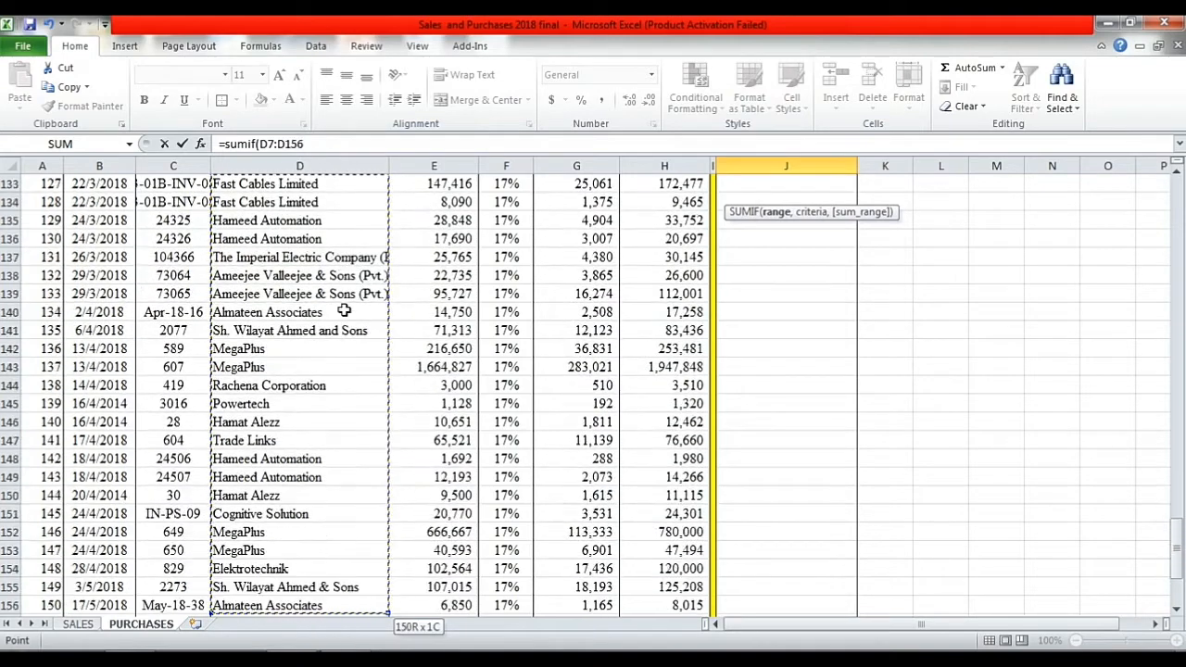
key("shift+Down")
key("shift+Down")
key("shift+Down")
key("shift+Down")
key("shift+Down")
key("shift+Down")
key("shift+Down")
key("shift+Left")
key("shift+Left")
key("shift+Left")
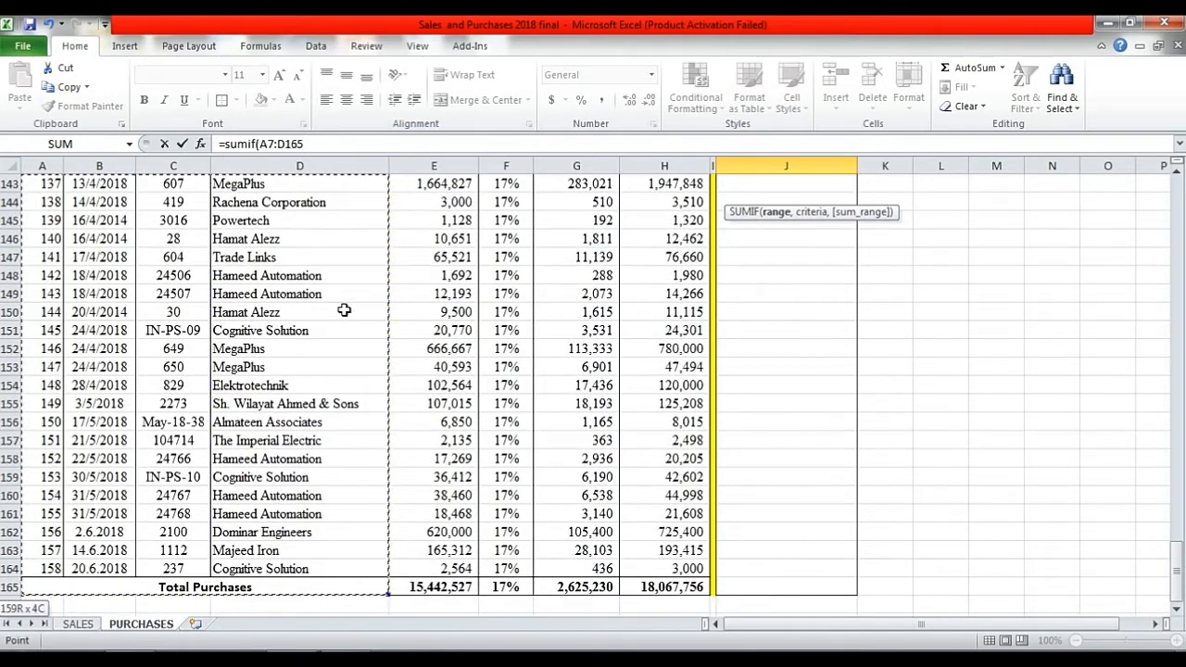
key("shift+Right")
key("shift+Right")
key("shift+Right")
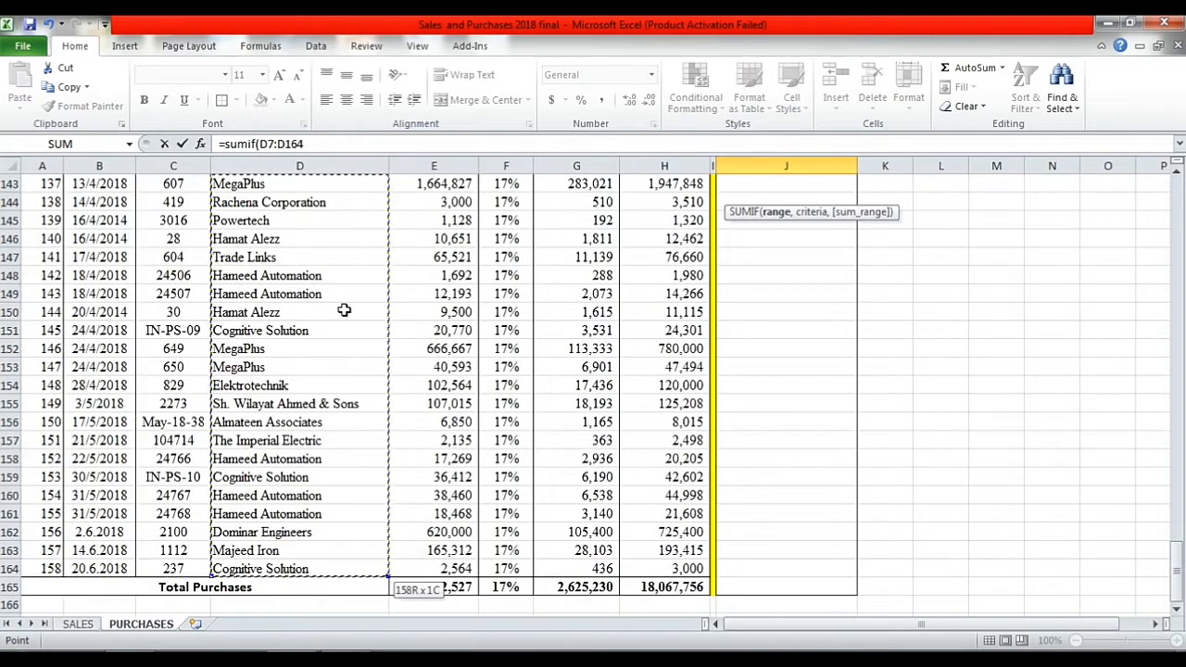
scroll(424, 351, "up", 20)
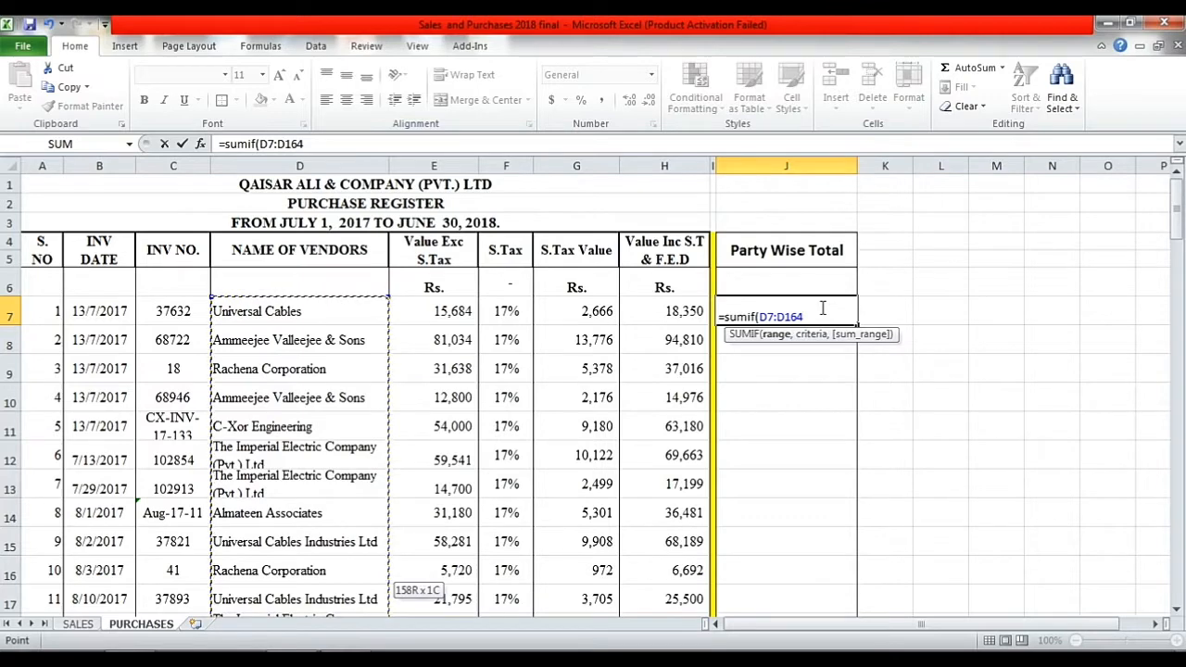
key("F4")
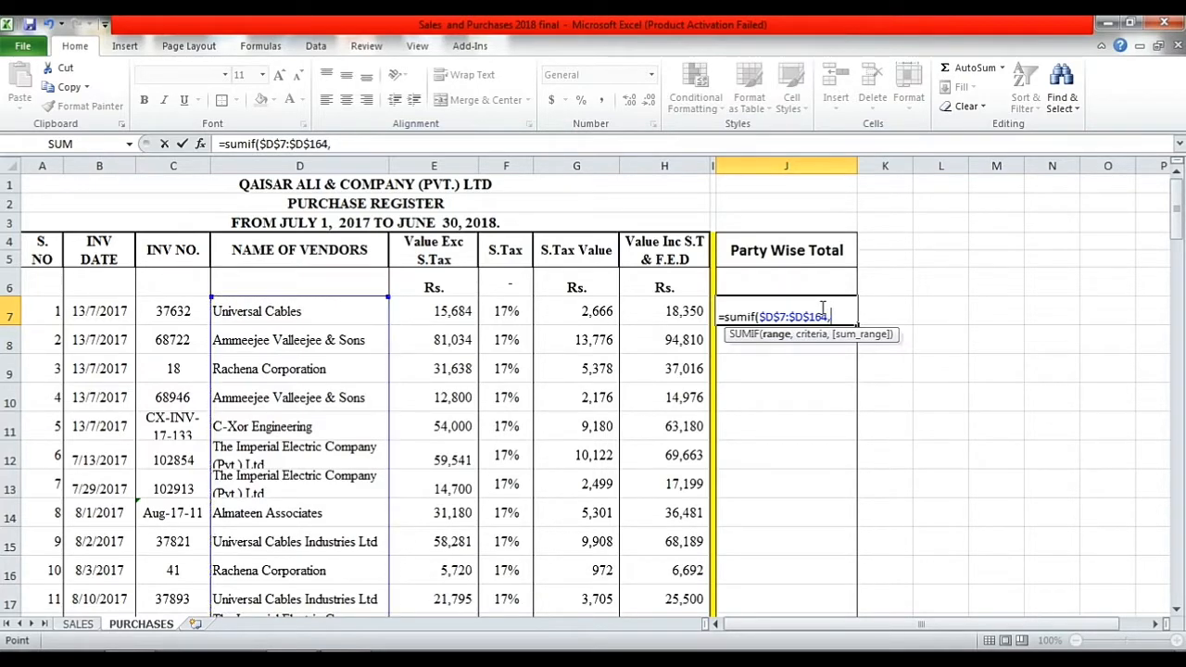
type(",")
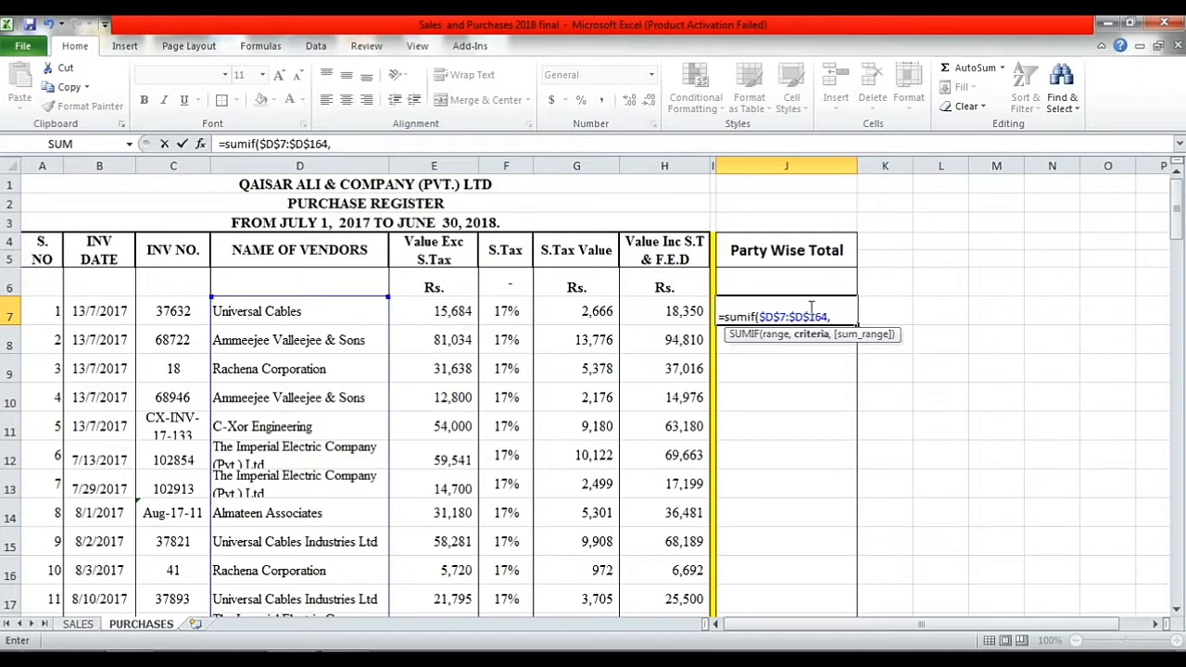
Step: Complete the SUMIF formula in J7 with vendor cell D7 as the criteria and H7:H164 as the sum range
left_click(237, 313)
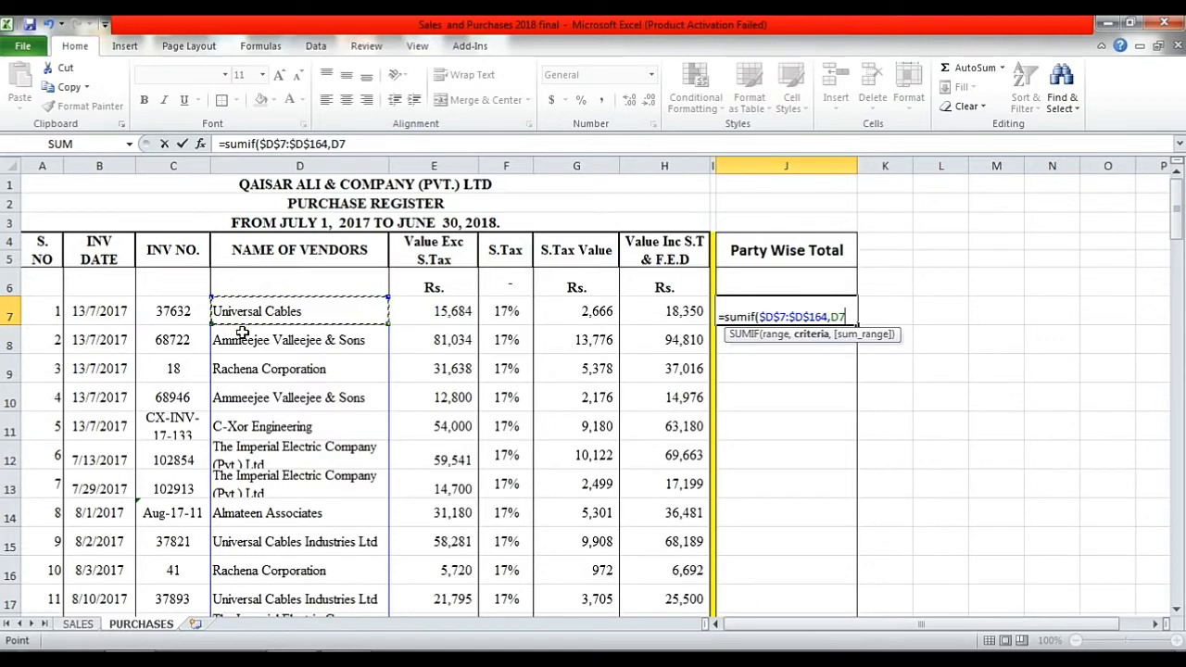
type(",")
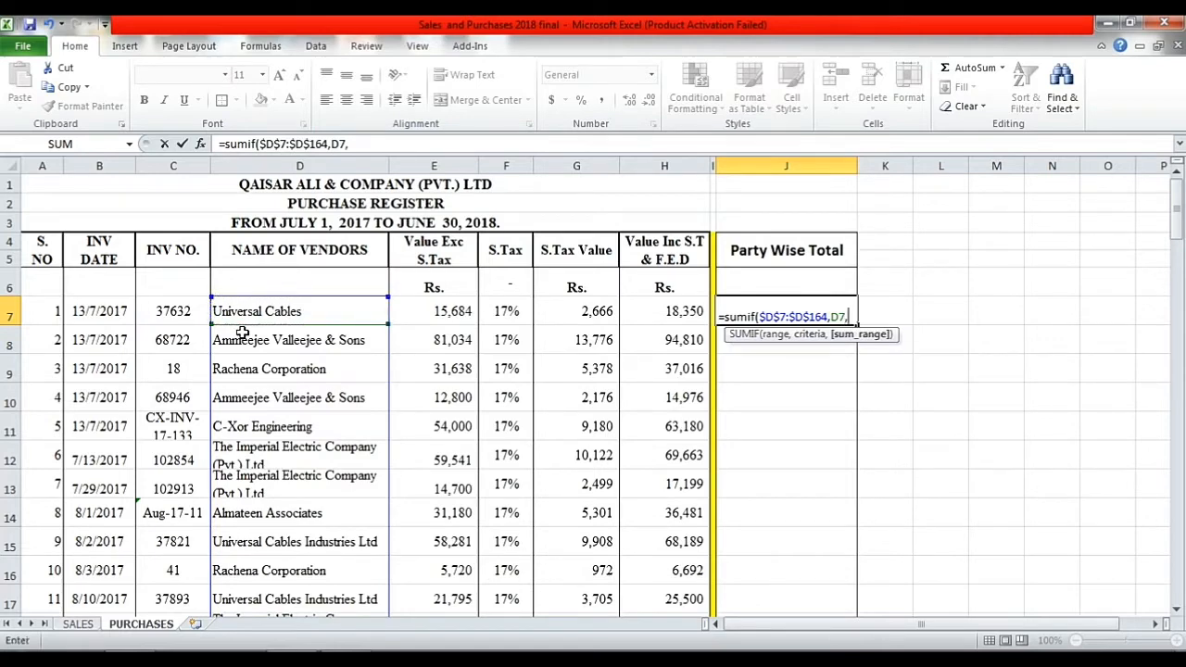
left_click(653, 313)
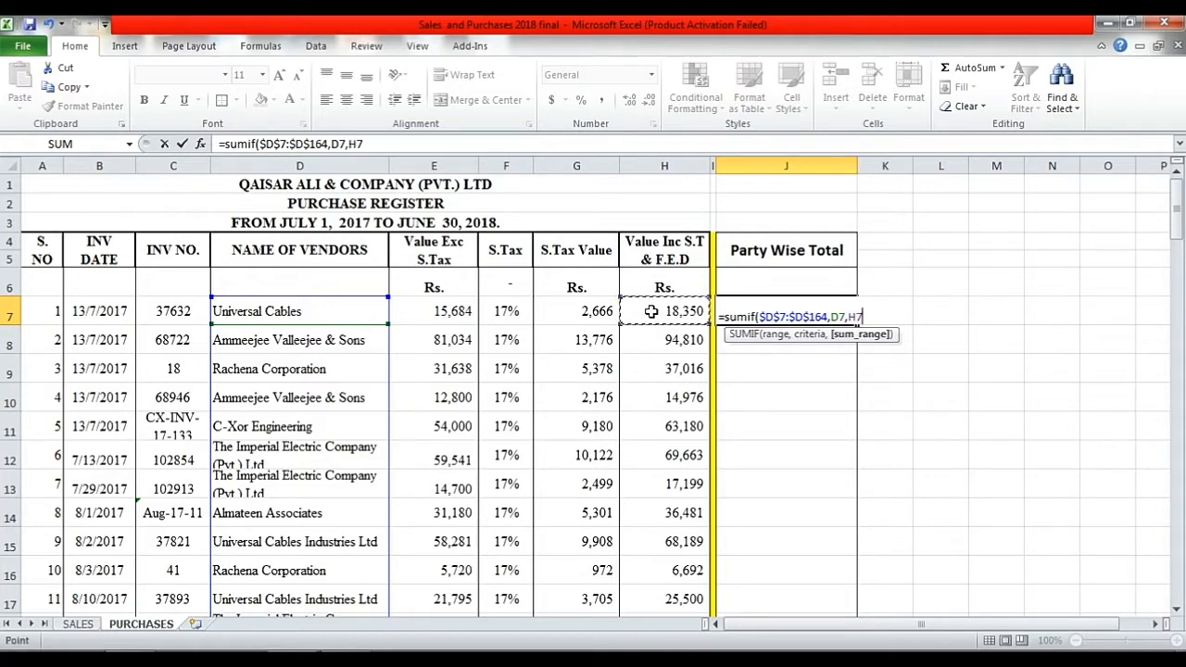
key("shift+Down")
key("shift+Down")
key("shift+Down")
key("shift+Down")
key("shift+Down")
key("shift+Down")
key("shift+Down")
key("shift+Down")
key("shift+Down")
key("shift+Down")
key("shift+Down")
key("shift+Down")
key("shift+Down")
key("shift+Down")
key("shift+Down")
key("shift+Down")
key("shift+Down")
key("shift+Down")
key("shift+Down")
key("shift+Down")
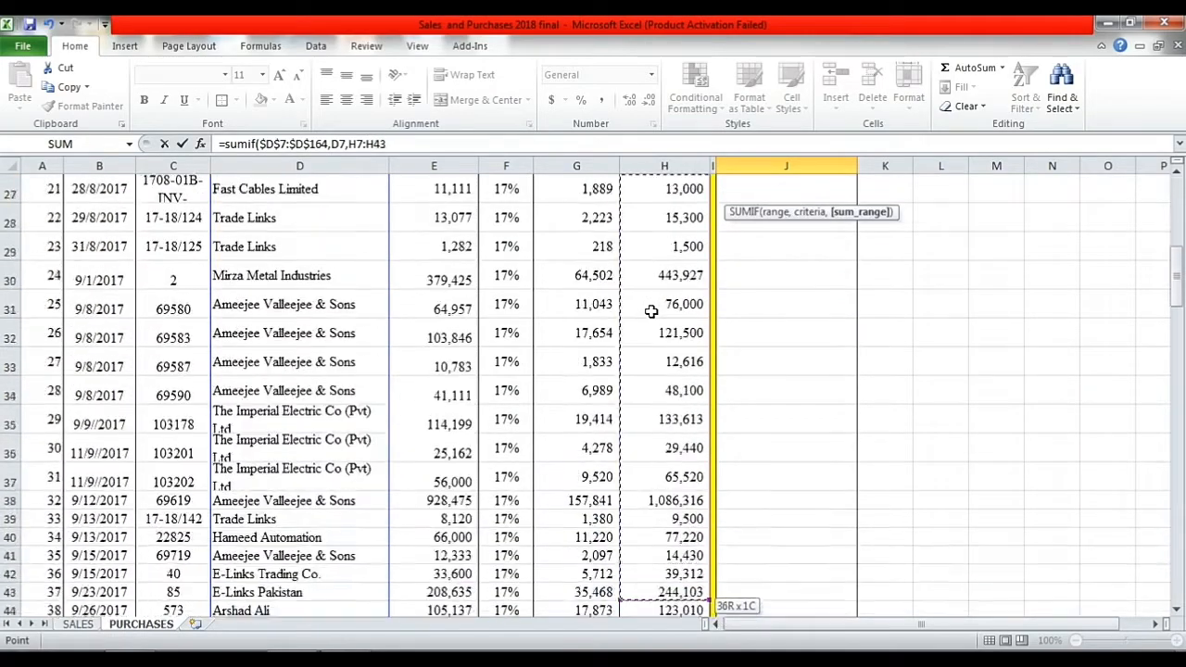
key("shift+Down")
key("shift+Down")
key("shift+Down")
key("shift+Down")
key("shift+Down")
key("shift+Down")
key("shift+Down")
key("shift+Down")
key("shift+Down")
key("shift+Down")
key("shift+Down")
key("shift+Down")
key("shift+Down")
key("shift+Down")
key("shift+Down")
key("shift+Down")
key("shift+Down")
key("shift+Down")
key("shift+Down")
key("shift+Down")
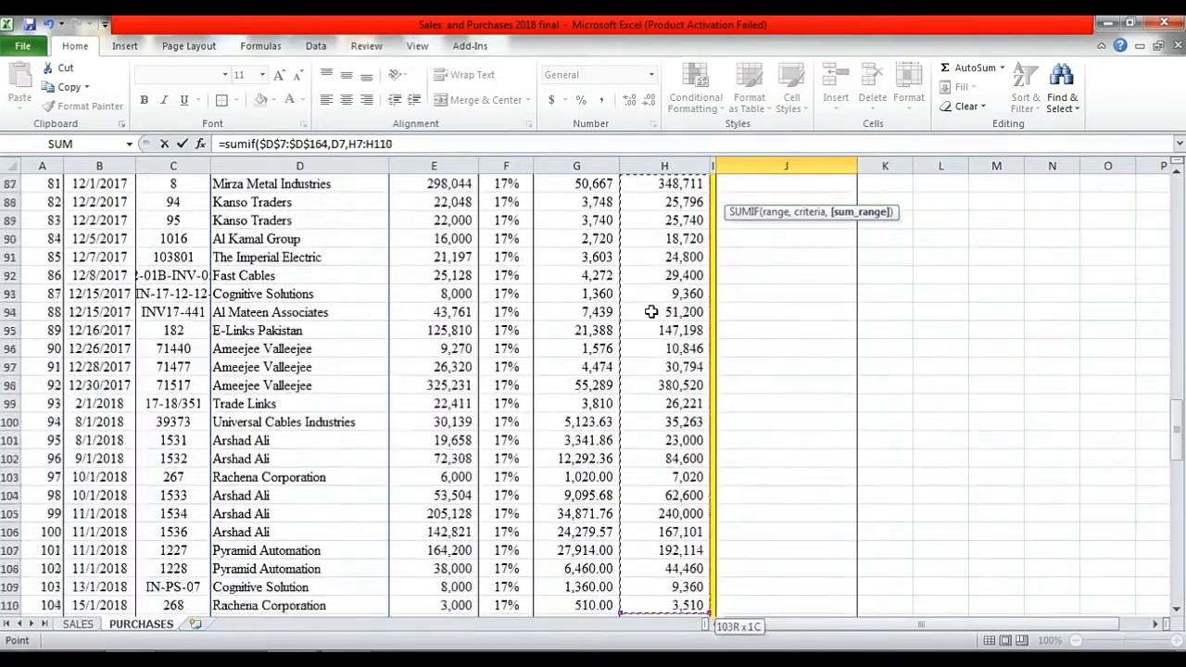
key("shift+Down")
key("shift+Down")
key("shift+Down")
key("shift+Down")
key("shift+Down")
key("shift+Down")
key("shift+Down")
key("shift+Down")
key("shift+Down")
key("shift+Down")
key("shift+Down")
key("shift+Down")
key("shift+Down")
key("shift+Down")
key("shift+Down")
key("shift+Down")
key("shift+Down")
key("shift+Down")
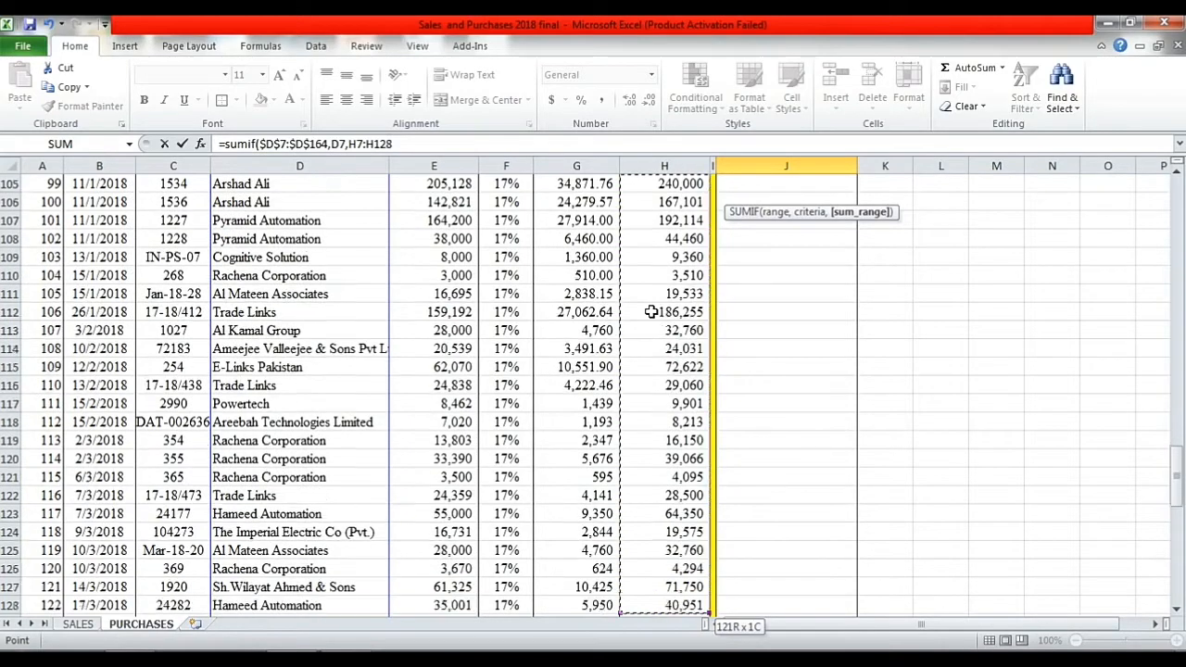
key("shift+Down")
key("shift+Down")
key("shift+Down")
key("shift+Down")
key("shift+Down")
key("shift+Down")
key("shift+Down")
key("shift+Down")
key("shift+Down")
key("shift+Down")
key("shift+Down")
key("shift+Down")
key("shift+Down")
key("shift+Down")
key("shift+Down")
key("shift+Down")
key("shift+Down")
key("shift+Down")
key("shift+Down")
key("shift+Down")
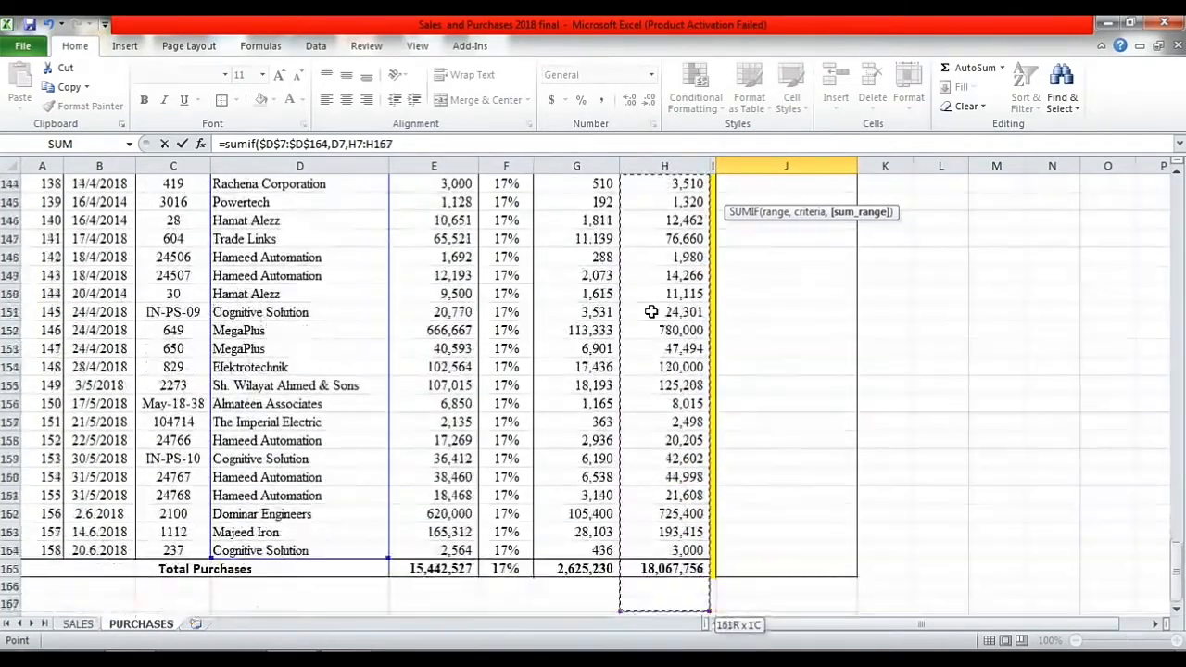
key("shift+Up")
key("shift+Up")
key("shift+Up")
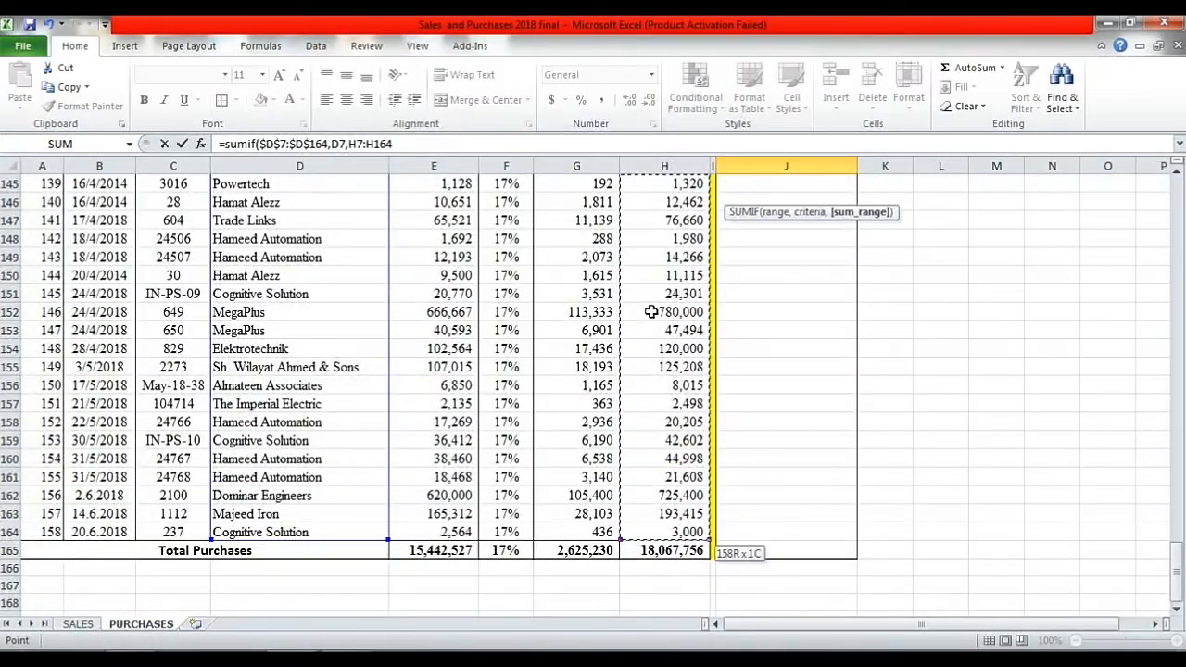
scroll(658, 319, "up", 16)
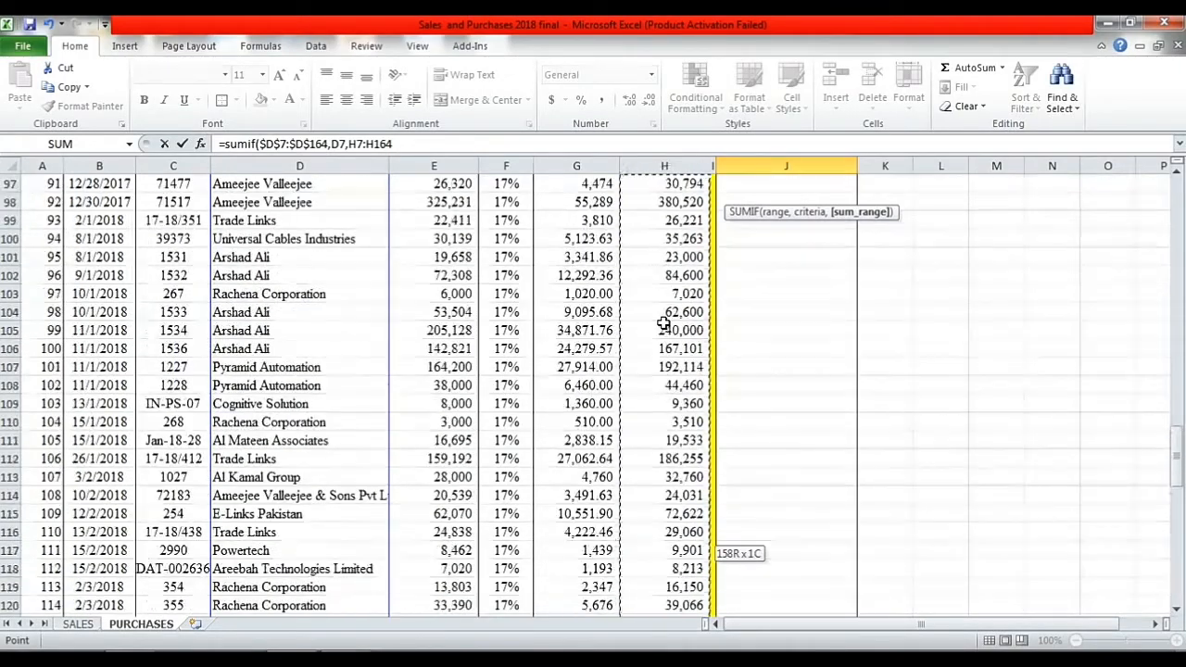
scroll(663, 323, "up", 20)
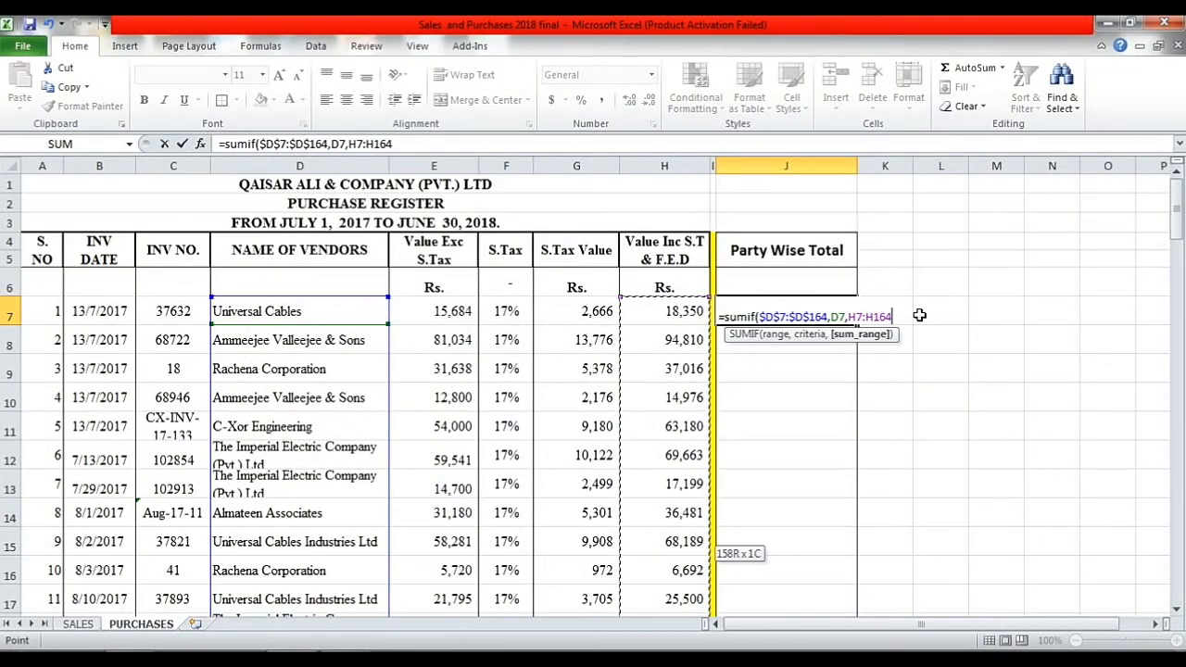
type(")")
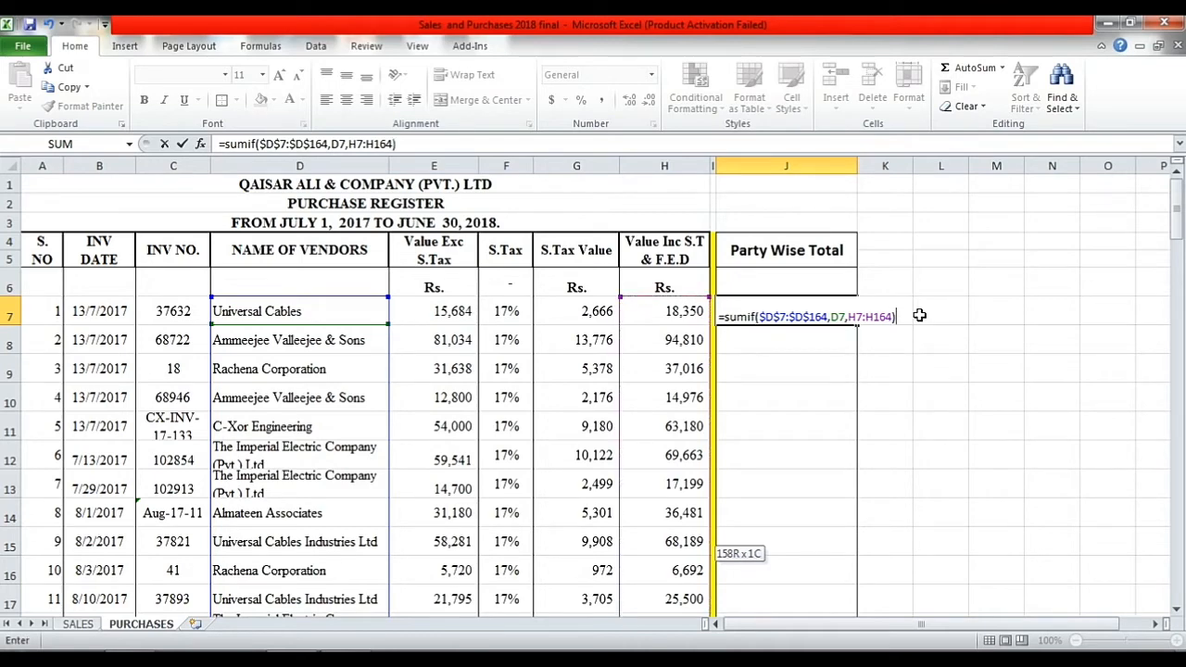
key("Return")
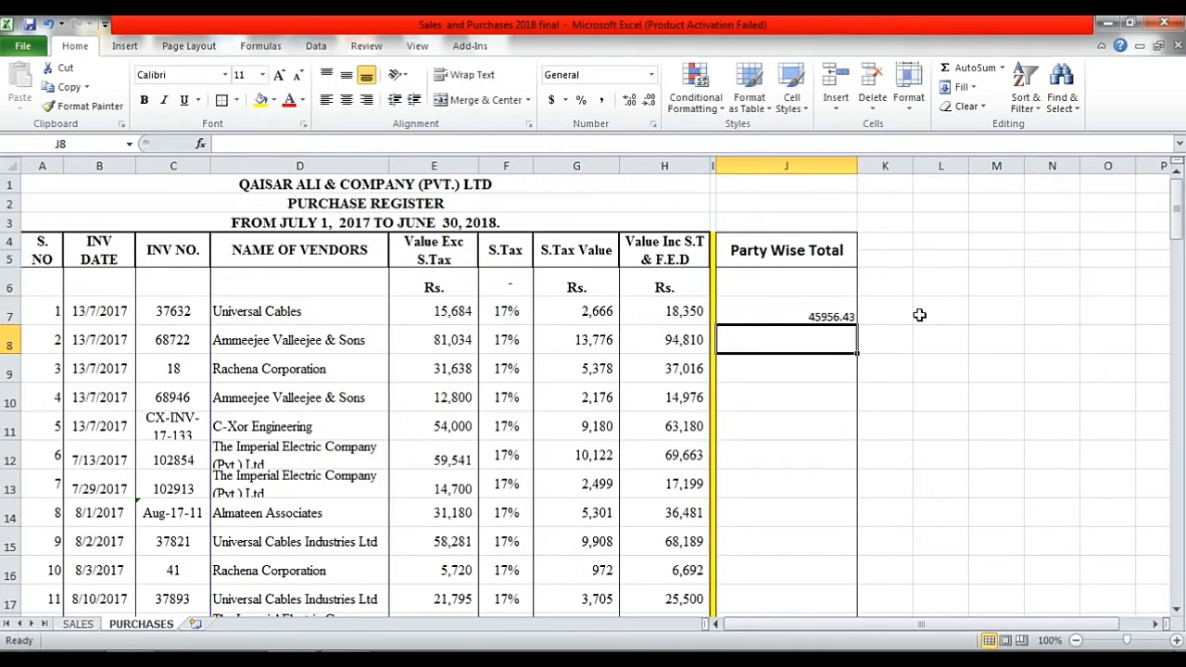
left_click(827, 316)
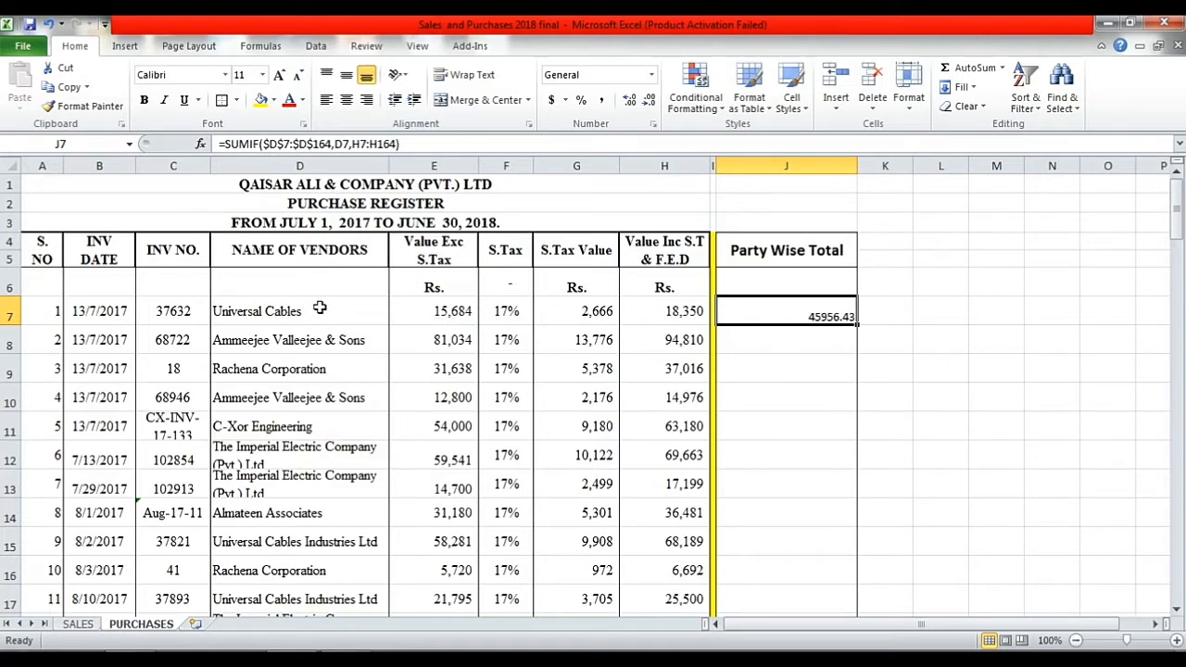
Step: Begin a SUMIF formula in cell J8 for the second vendor row
left_click(797, 342)
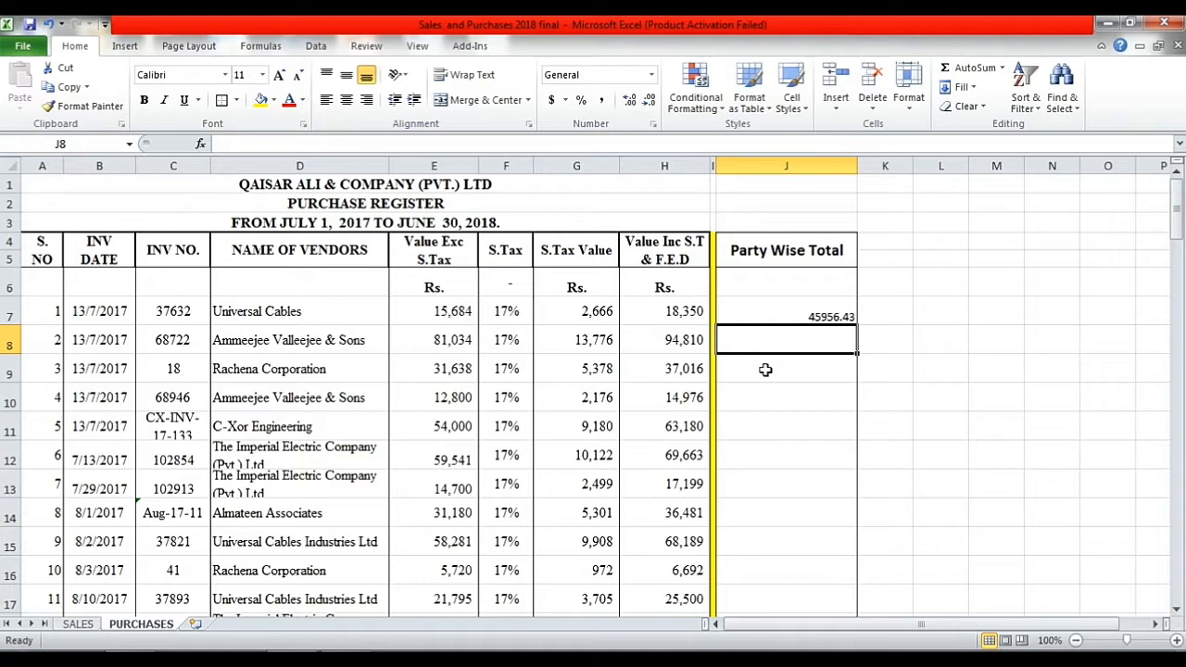
type("=")
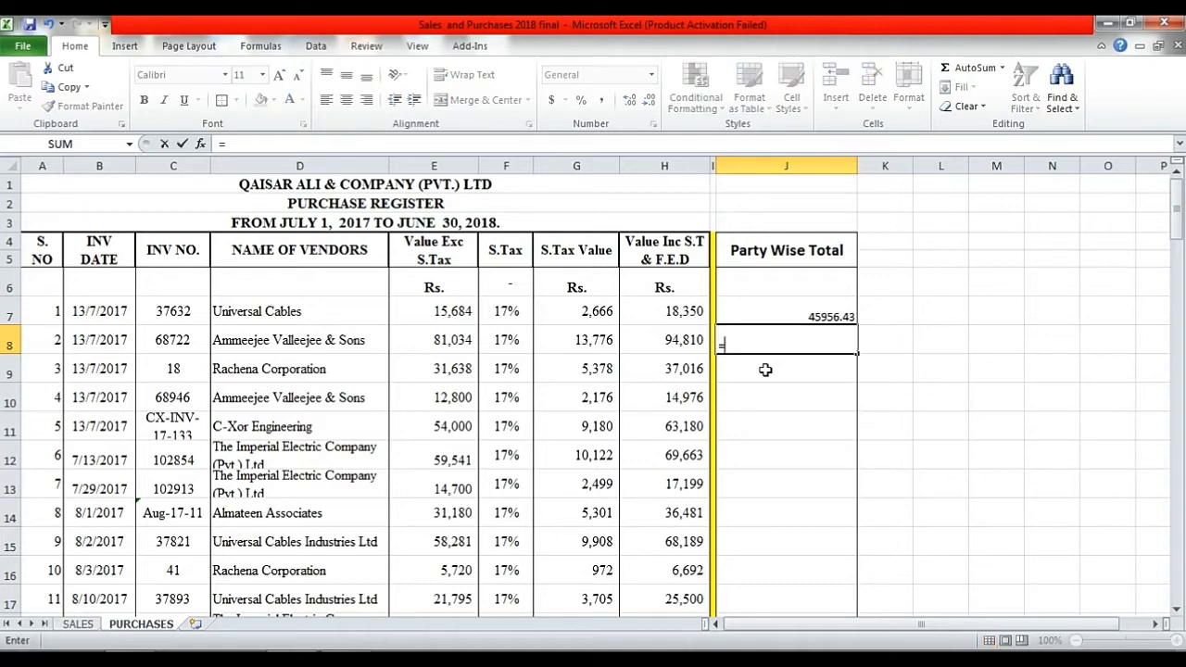
type("sumi")
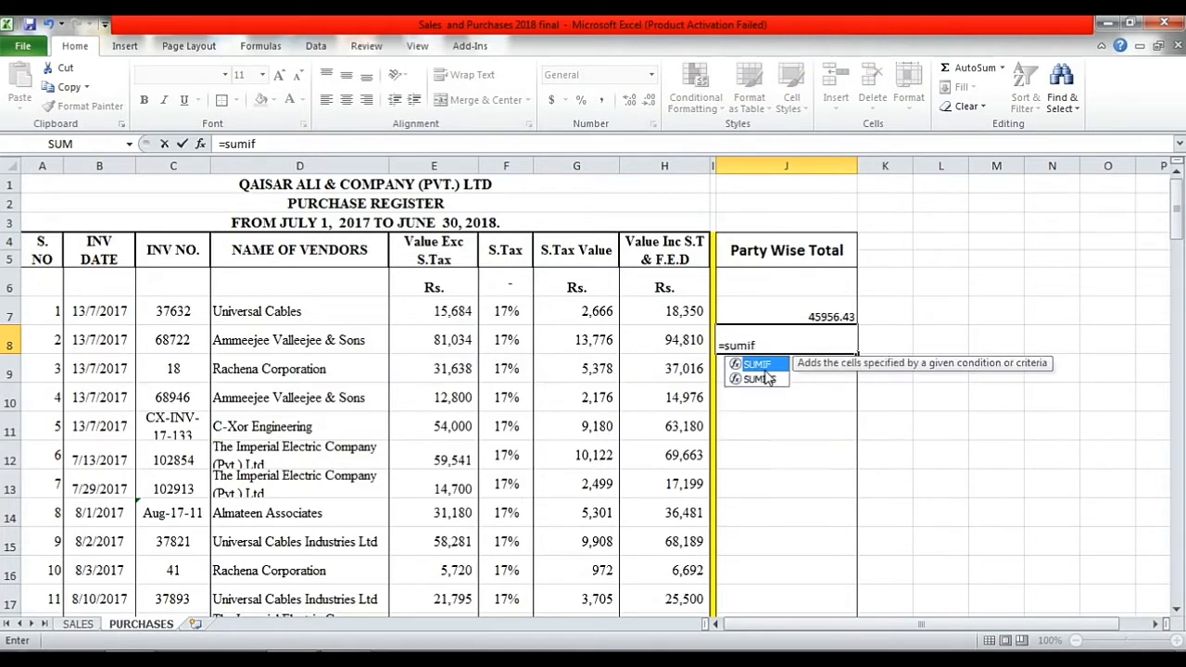
type("f(")
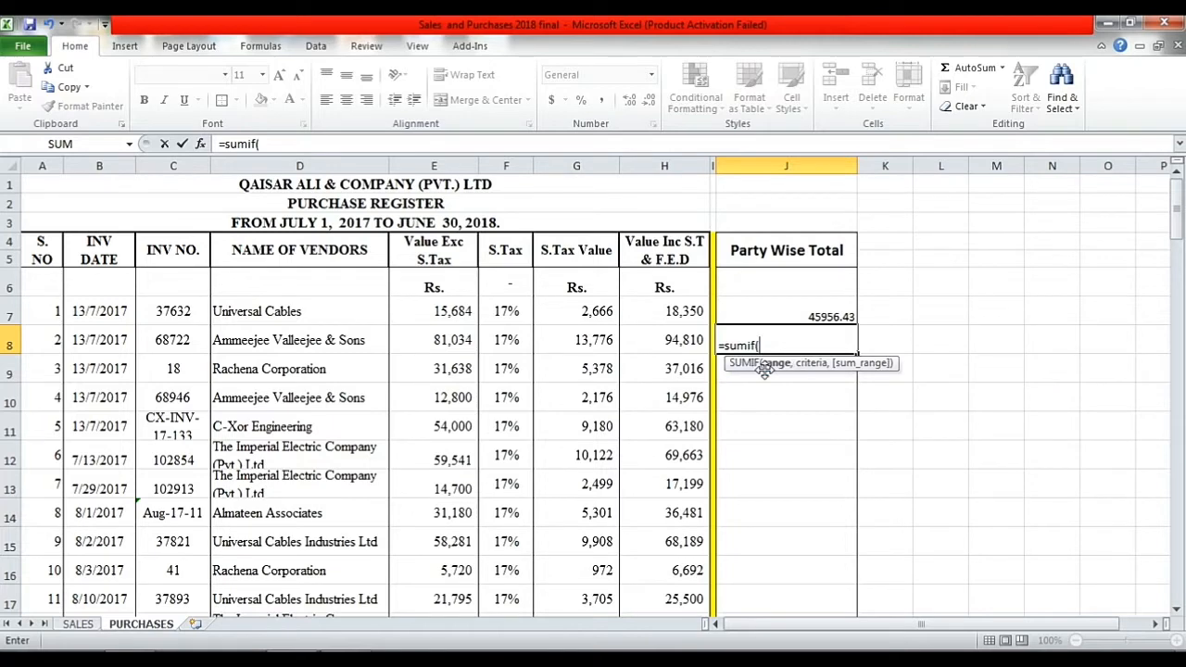
Step: Set the SUMIF range in J8 to the vendor names in D7:D164, locked as the absolute reference $D$7:$D$164
left_click(286, 312)
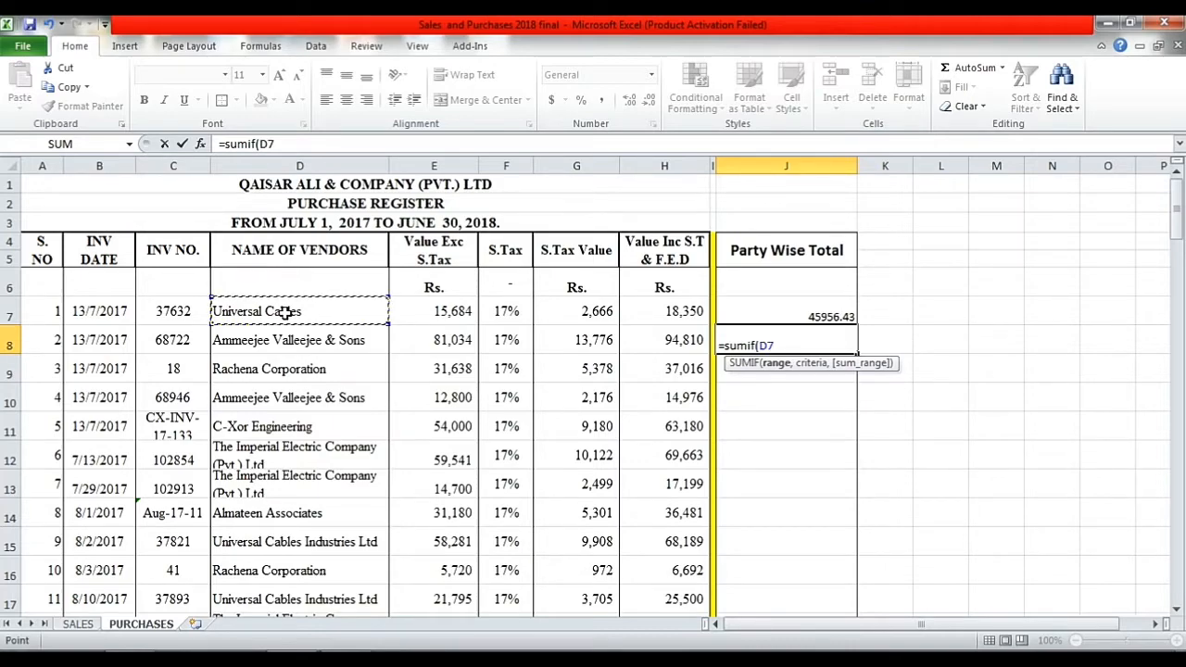
left_click_drag(286, 312, 287, 340)
key("shift+Down")
key("shift+Down")
key("shift+Down")
key("shift+Down")
key("shift+Down")
key("shift+Down")
key("shift+Down")
key("shift+Down")
key("shift+Down")
key("shift+Down")
key("shift+Down")
key("shift+Down")
key("shift+Down")
key("shift+Down")
key("shift+Down")
key("shift+Down")
key("shift+Down")
key("shift+Down")
key("shift+Down")
key("shift+Down")
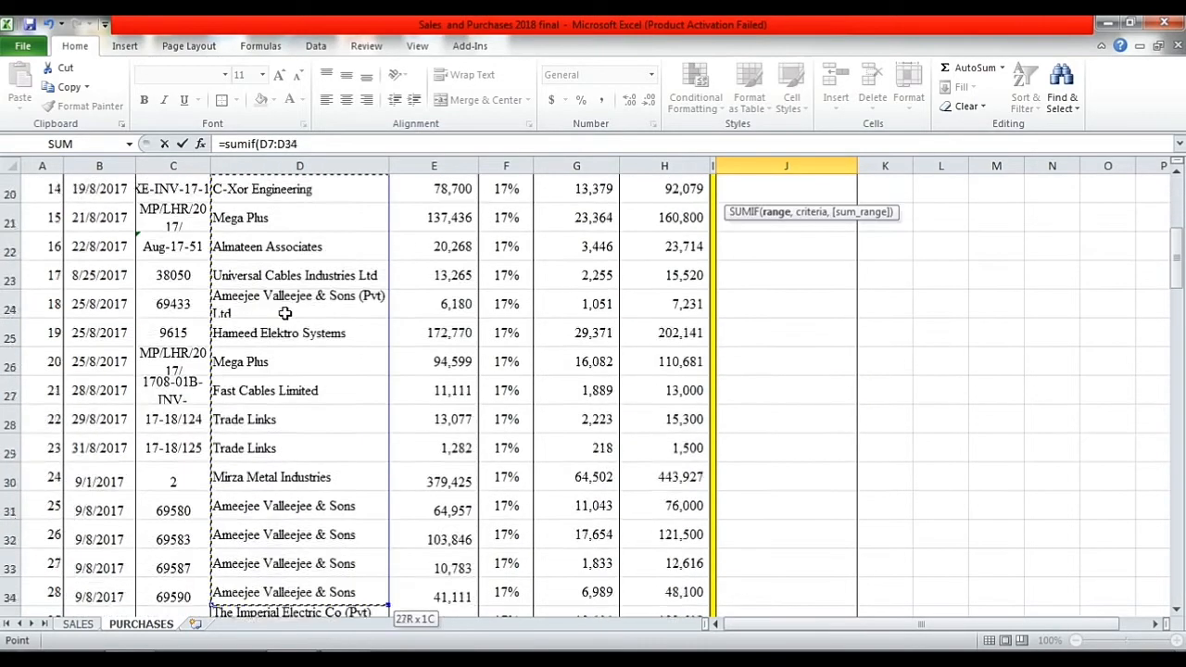
key("shift+Down")
key("shift+Down")
key("shift+Down")
key("shift+Down")
key("shift+Down")
key("shift+Down")
key("shift+Down")
key("shift+Down")
key("shift+Down")
key("shift+Down")
key("shift+Down")
key("shift+Down")
key("shift+Down")
key("shift+Down")
key("shift+Down")
key("shift+Down")
key("shift+Down")
key("shift+Down")
key("shift+Down")
key("shift+Down")
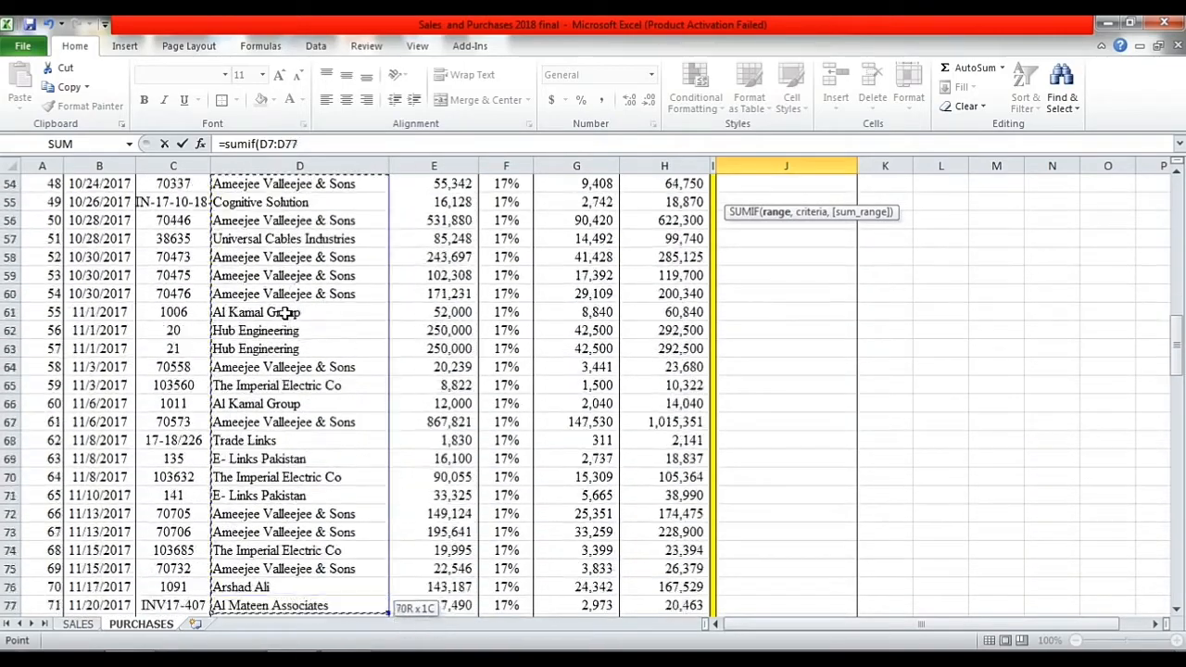
key("shift+Down")
key("shift+Down")
key("shift+Down")
key("shift+Down")
key("shift+Down")
key("shift+Down")
key("shift+Down")
key("shift+Down")
key("shift+Down")
key("shift+Down")
key("shift+Down")
key("shift+Down")
key("shift+Down")
key("shift+Down")
key("shift+Down")
key("shift+Down")
key("shift+Down")
key("shift+Down")
key("shift+Down")
key("shift+Down")
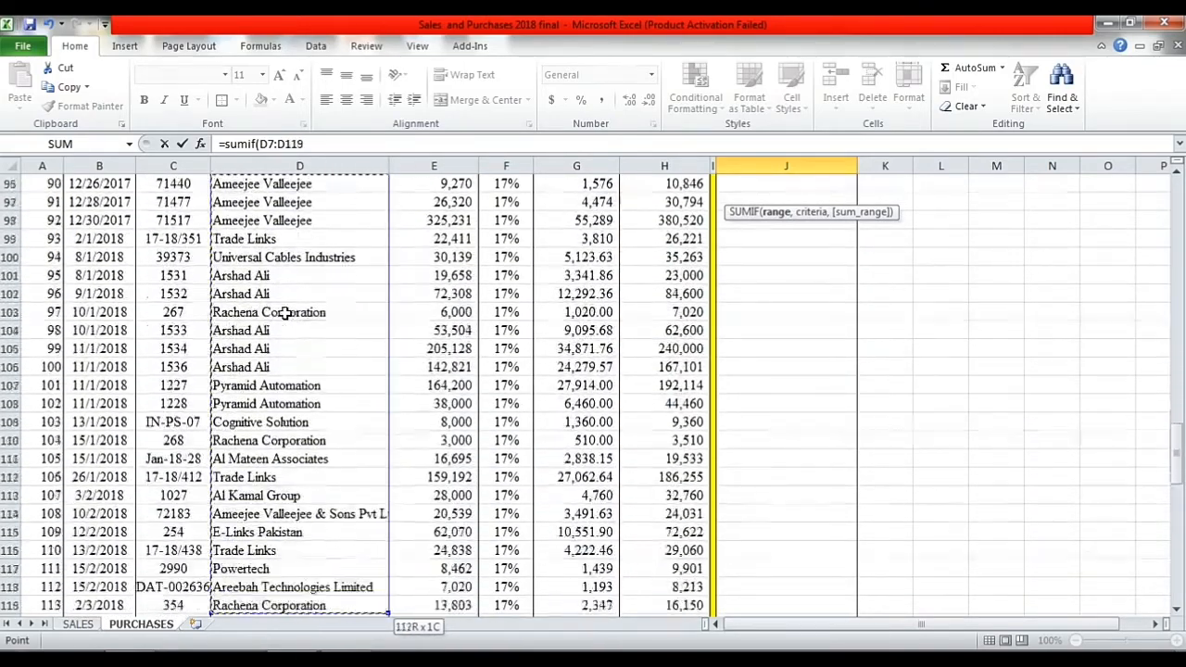
key("shift+Down")
key("shift+Down")
key("shift+Down")
key("shift+Down")
key("shift+Down")
key("shift+Down")
key("shift+Down")
key("shift+Down")
key("shift+Down")
key("shift+Down")
key("shift+Down")
key("shift+Down")
key("shift+Down")
key("shift+Down")
key("shift+Down")
key("shift+Down")
key("shift+Down")
key("shift+Down")
key("shift+Down")
key("shift+Down")
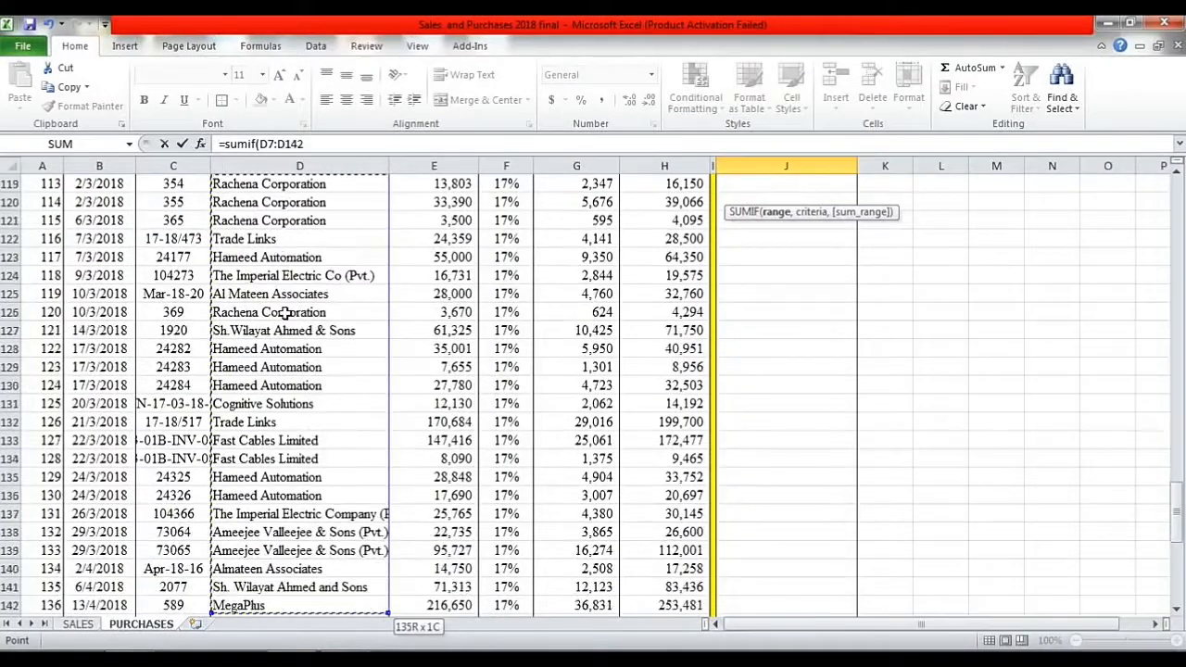
key("shift+Down")
key("shift+Down")
key("shift+Down")
key("shift+Down")
key("shift+Down")
key("shift+Down")
key("shift+Down")
key("shift+Down")
key("shift+Down")
key("shift+Down")
key("shift+Down")
key("shift+Down")
key("shift+Down")
key("shift+Down")
key("shift+Down")
key("shift+Down")
key("shift+Down")
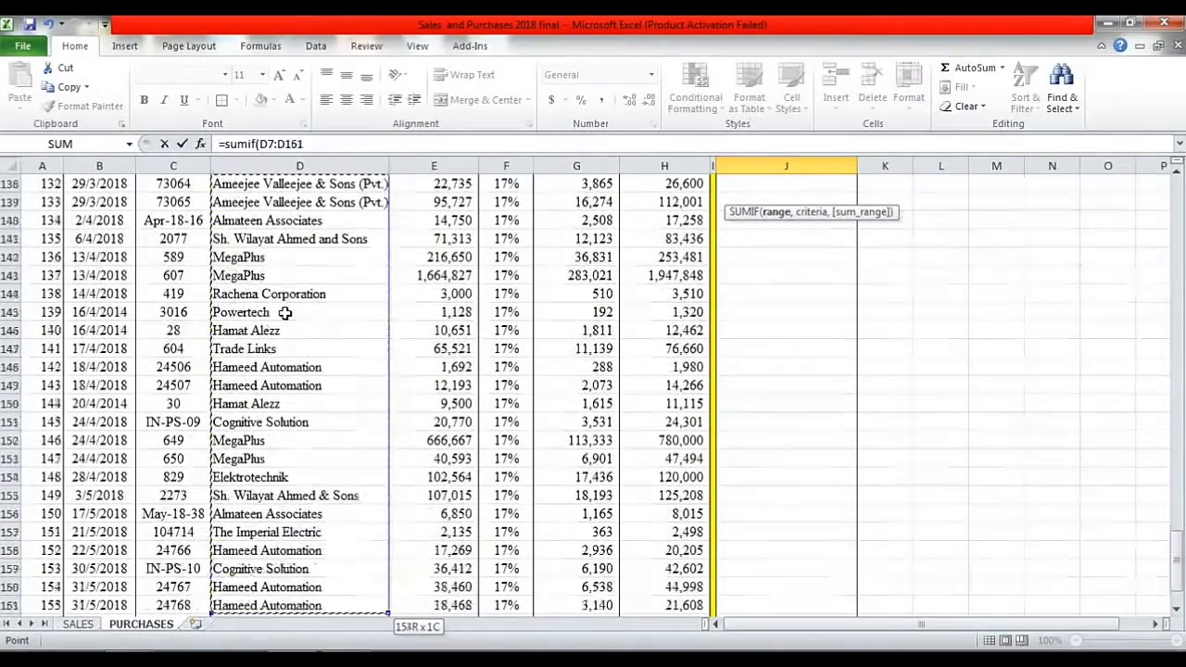
key("shift+Left")
key("shift+Left")
key("shift+Left")
key("shift+Up")
key("shift+Up")
key("shift+Up")
key("shift+Up")
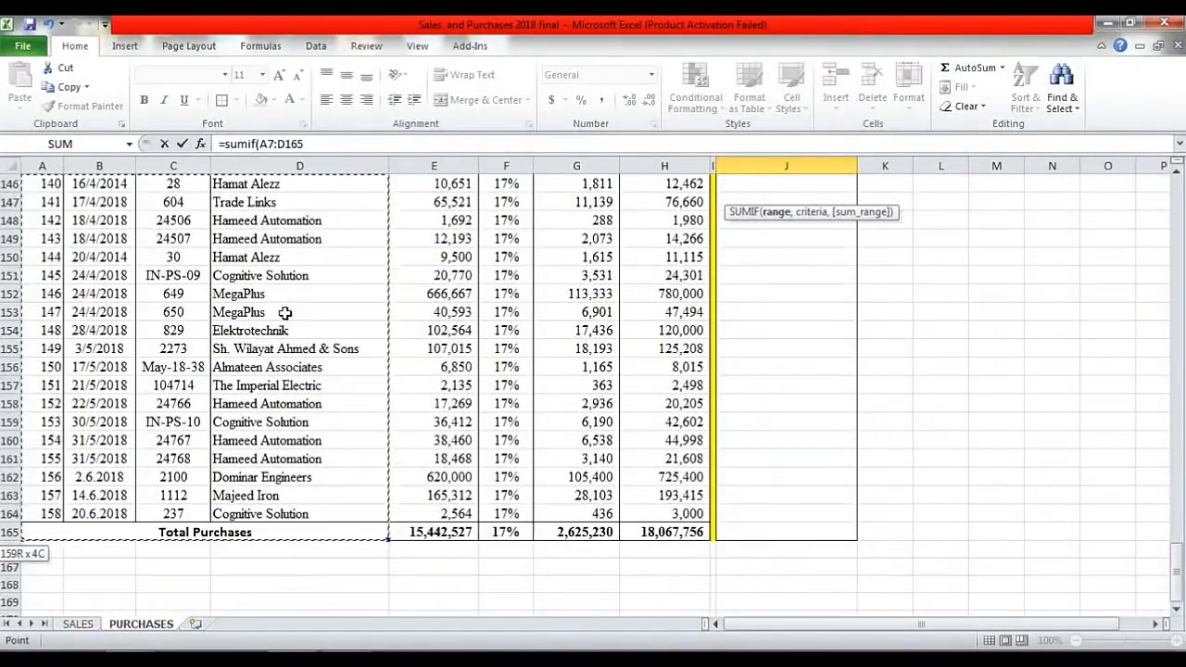
key("shift+Right")
key("shift+Right")
key("shift+Right")
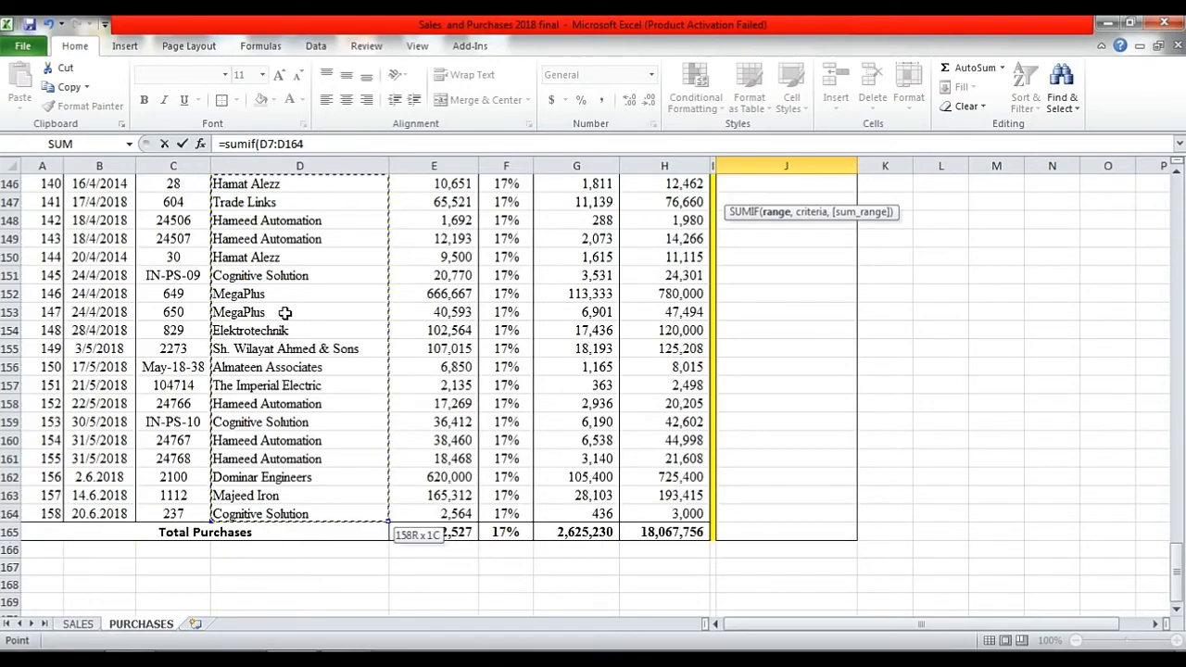
scroll(286, 313, "up", 20)
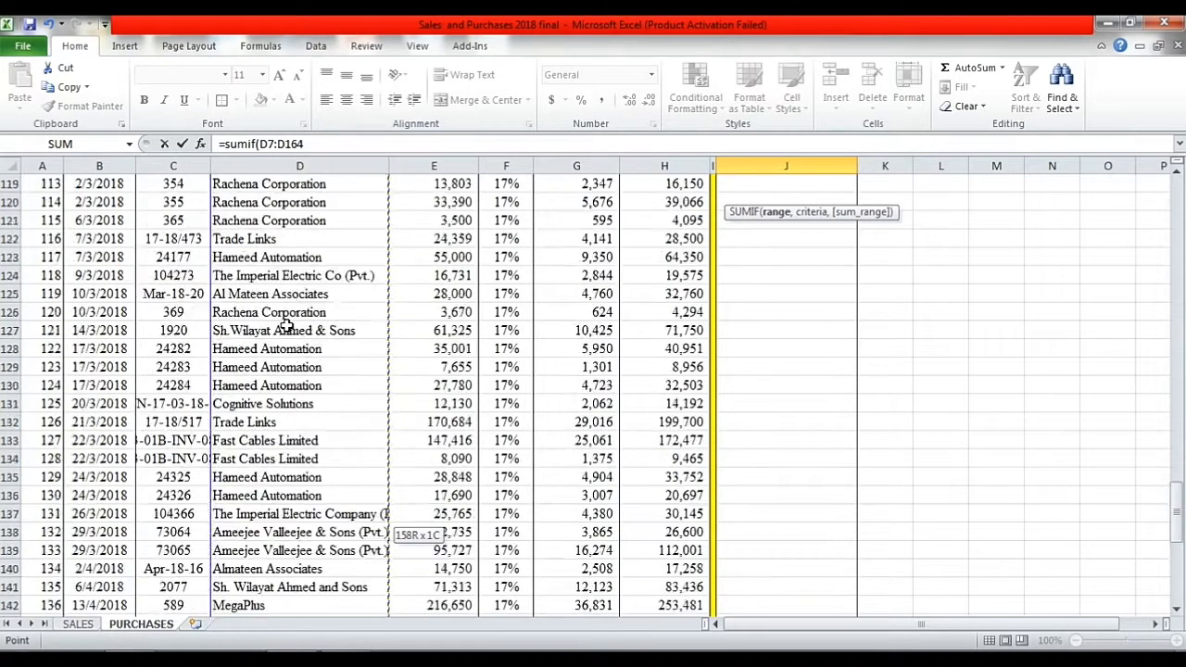
scroll(287, 325, "up", 18)
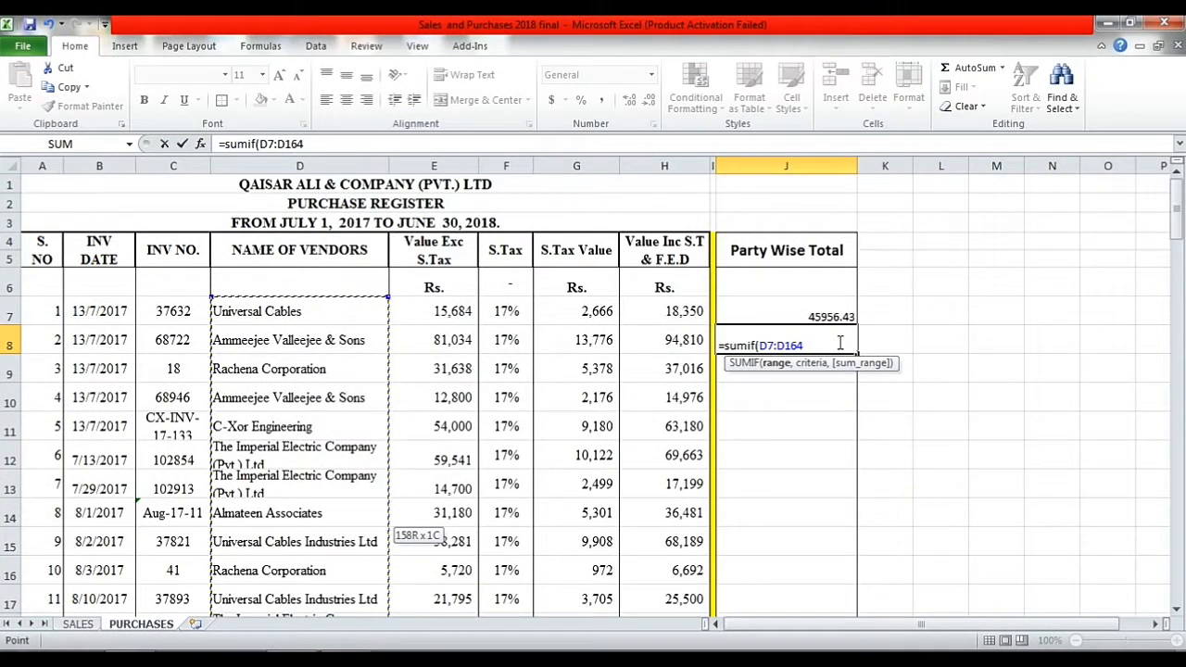
key("F4")
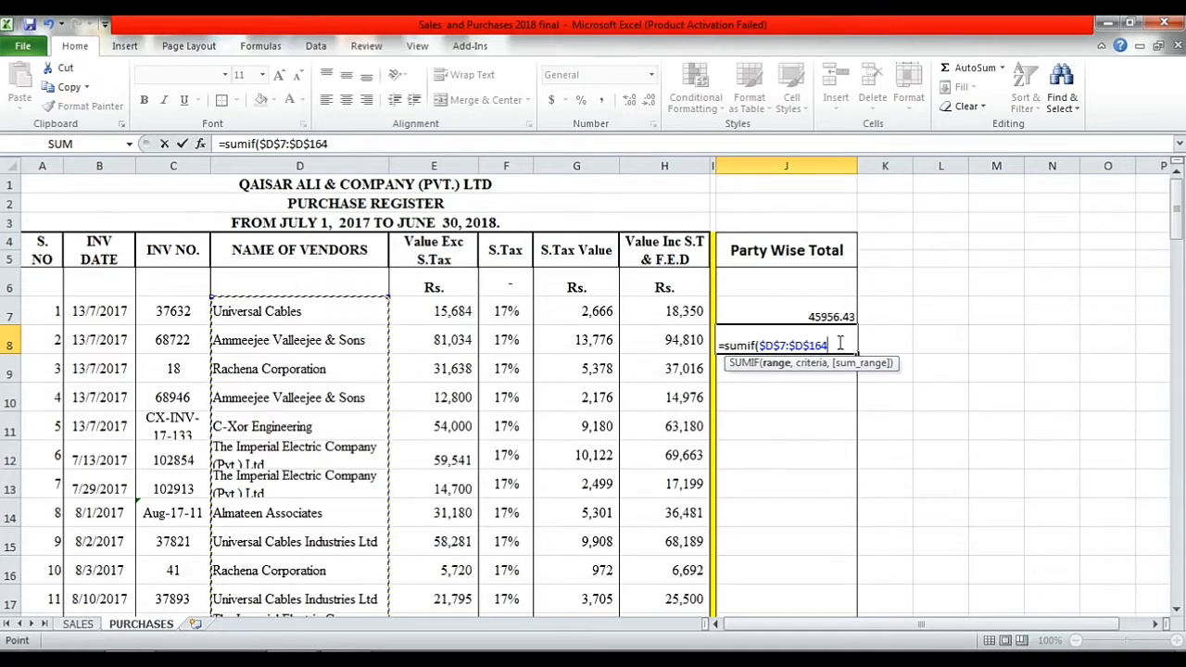
type(",")
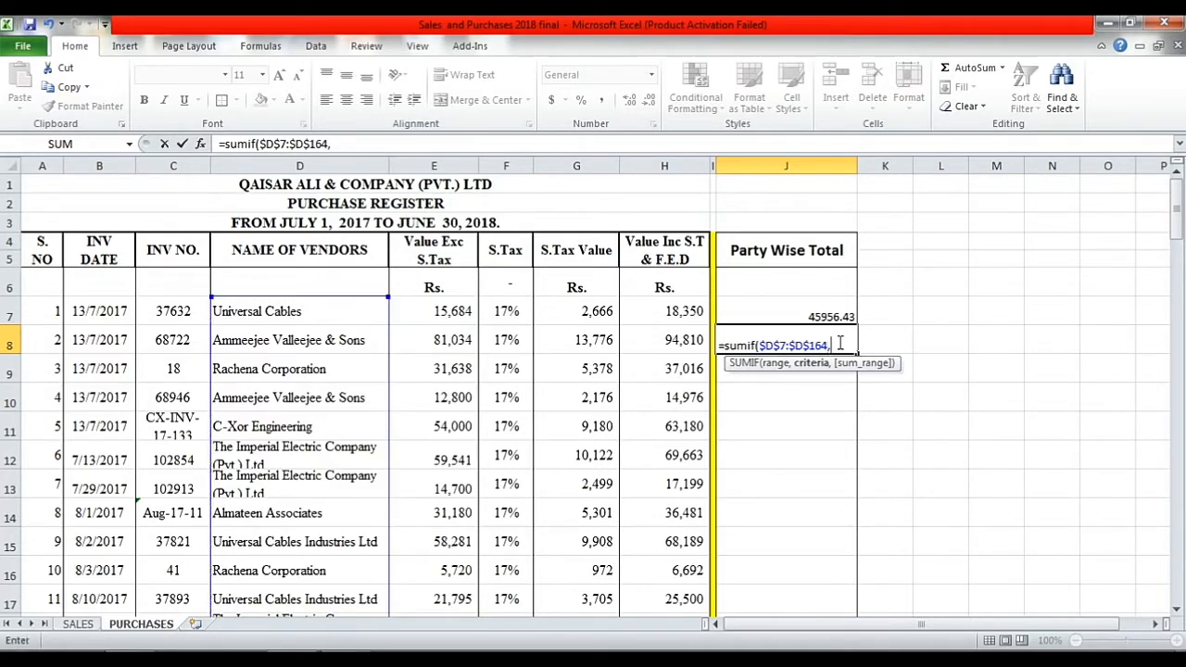
Step: Complete the SUMIF formula in J8 with vendor cell D8 as the criteria and H7:H164 as the sum range
left_click(306, 343)
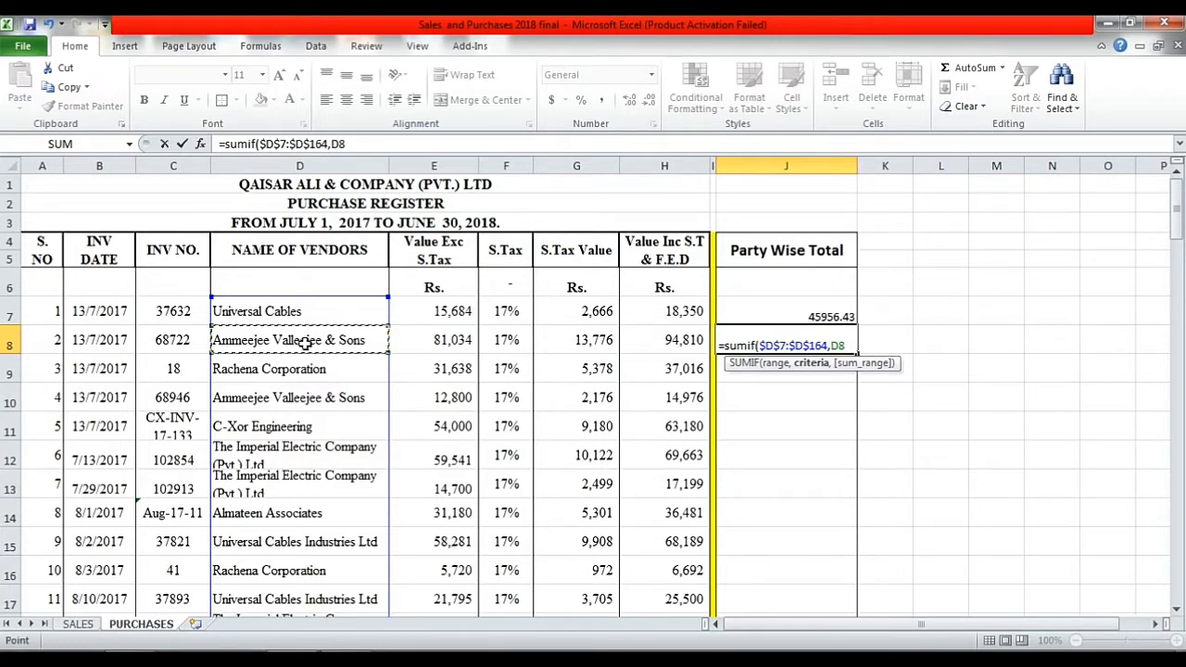
type(",")
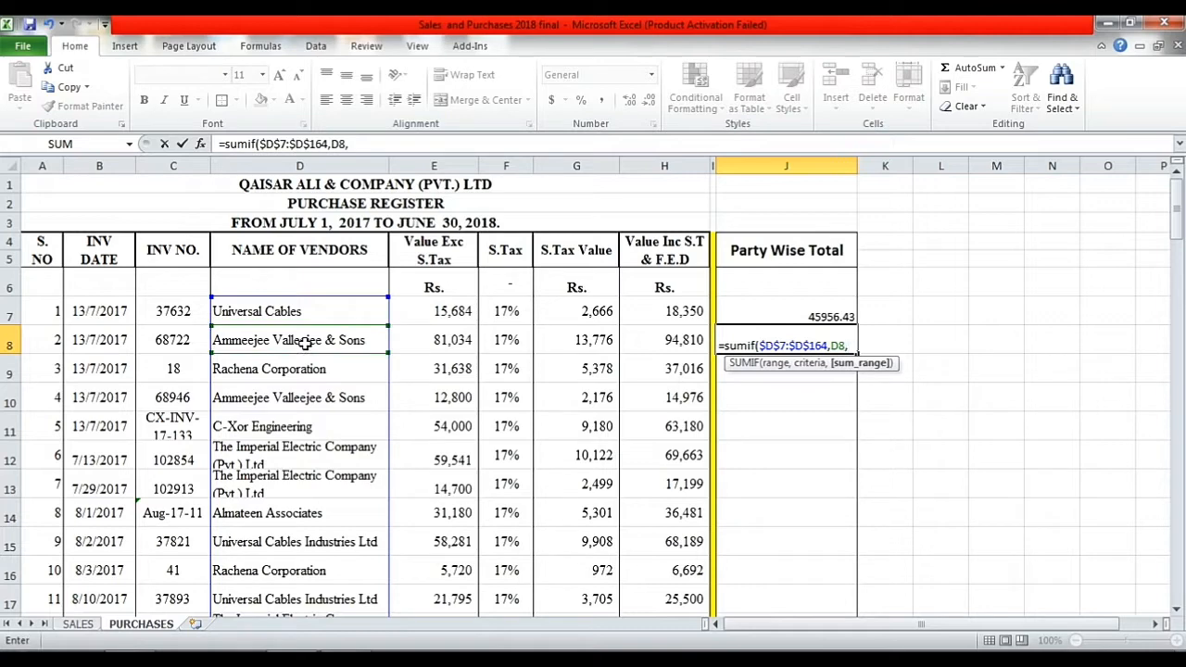
left_click(662, 310)
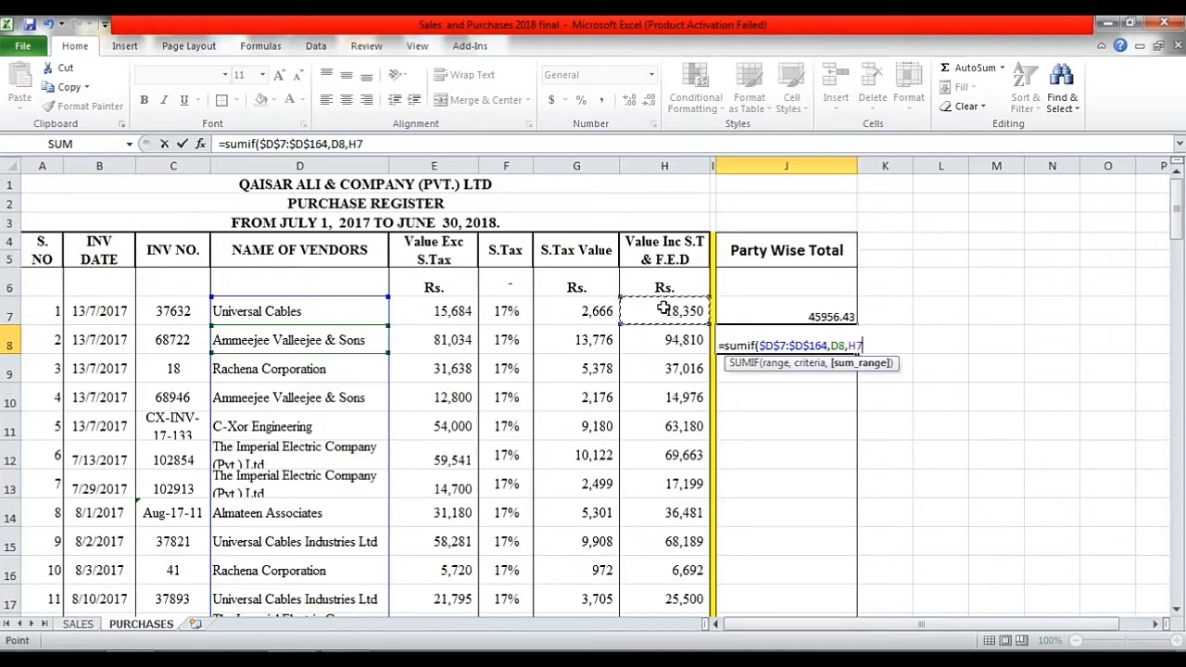
key("shift+Down")
key("shift+Down")
key("shift+Down")
key("shift+Down")
key("shift+Down")
key("shift+Down")
key("shift+Down")
key("shift+Down")
key("shift+Down")
key("shift+Down")
key("shift+Down")
key("shift+Down")
key("shift+Down")
key("shift+Down")
key("shift+Down")
key("shift+Down")
key("shift+Down")
key("shift+Down")
key("shift+Down")
key("shift+Down")
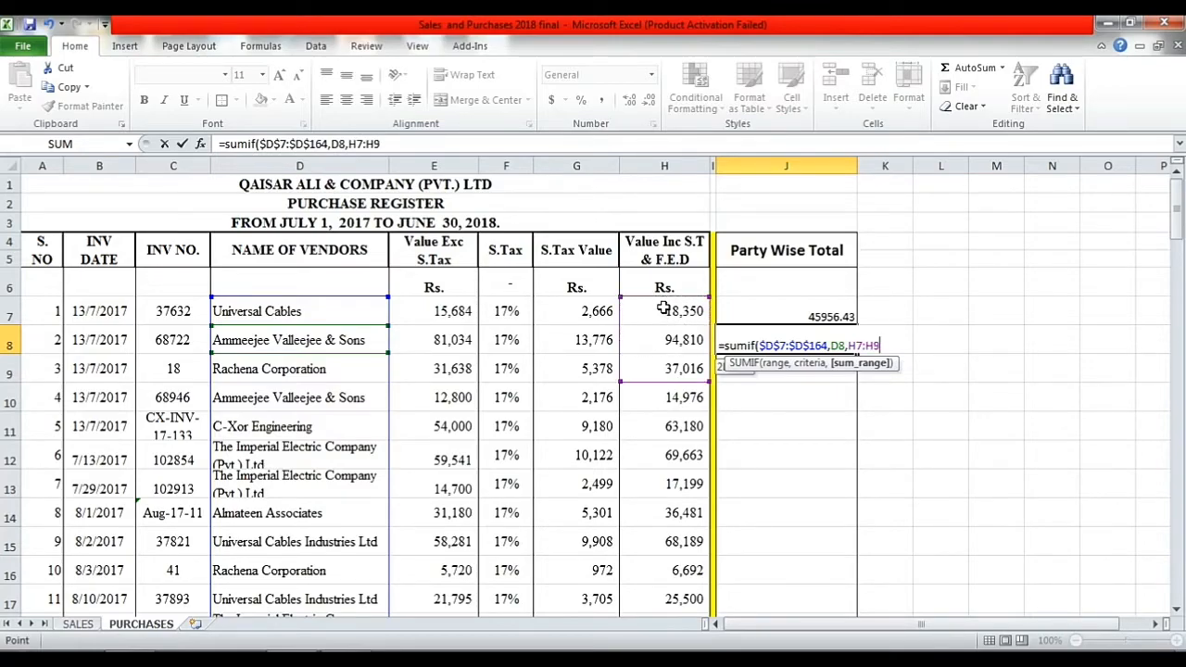
key("shift+Down")
key("shift+Down")
key("shift+Down")
key("shift+Down")
key("shift+Down")
key("shift+Down")
key("shift+Down")
key("shift+Down")
key("shift+Down")
key("shift+Down")
key("shift+Down")
key("shift+Down")
key("shift+Down")
key("shift+Down")
key("shift+Down")
key("shift+Down")
key("shift+Down")
key("shift+Down")
key("shift+Down")
key("shift+Down")
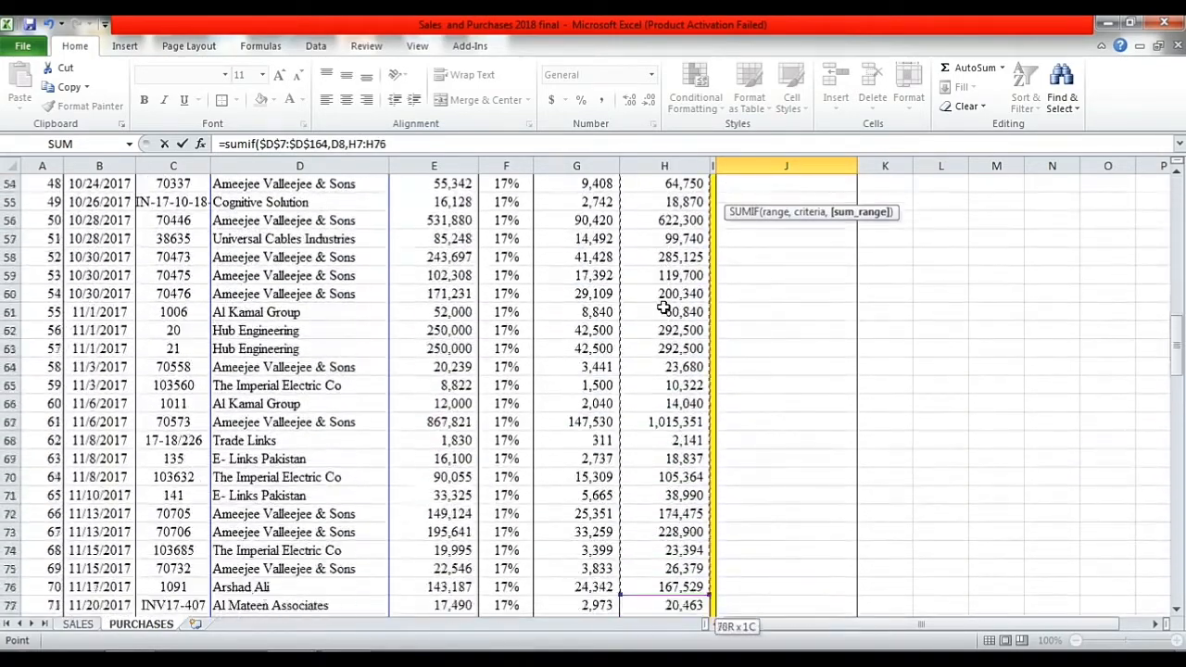
key("shift+Down")
key("shift+Down")
key("shift+Down")
key("shift+Down")
key("shift+Down")
key("shift+Down")
key("shift+Down")
key("shift+Down")
key("shift+Down")
key("shift+Down")
key("shift+Down")
key("shift+Down")
key("shift+Down")
key("shift+Down")
key("shift+Down")
key("shift+Down")
key("shift+Down")
key("shift+Down")
key("shift+Down")
key("shift+Down")
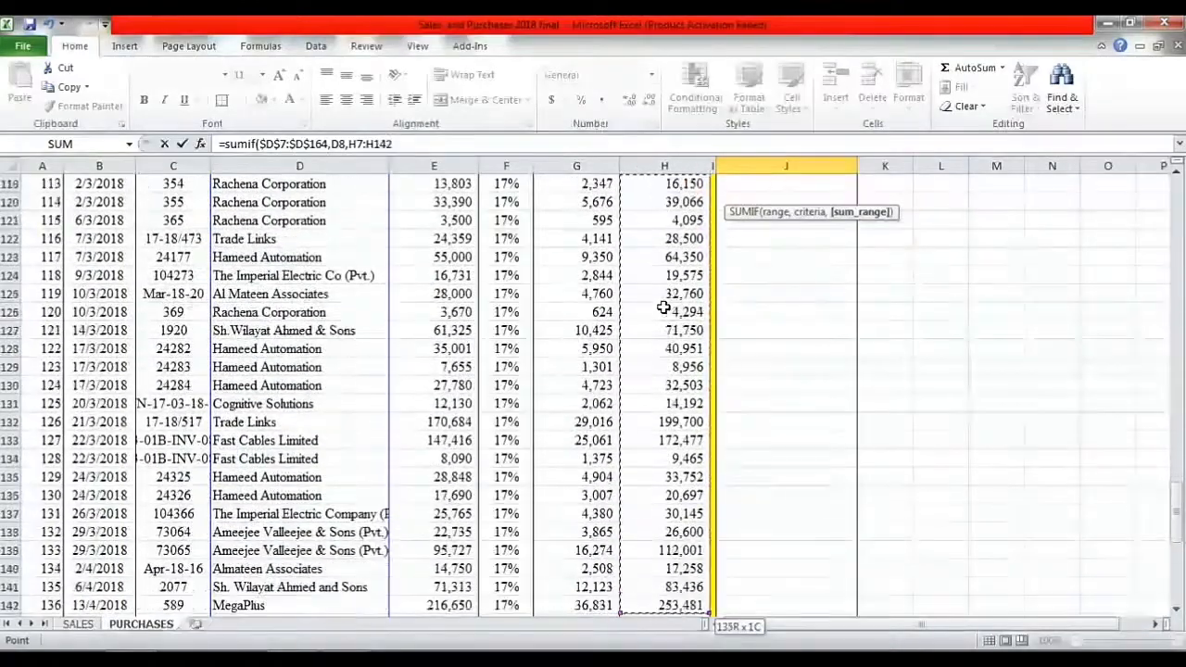
key("shift+Down")
key("shift+Down")
key("shift+Down")
key("shift+Down")
key("shift+Down")
key("shift+Down")
key("shift+Down")
key("shift+Down")
key("shift+Down")
key("shift+Down")
key("shift+Down")
key("shift+Down")
key("shift+Down")
key("shift+Down")
key("shift+Down")
key("shift+Down")
key("shift+Down")
key("shift+Down")
key("shift+Down")
key("shift+Down")
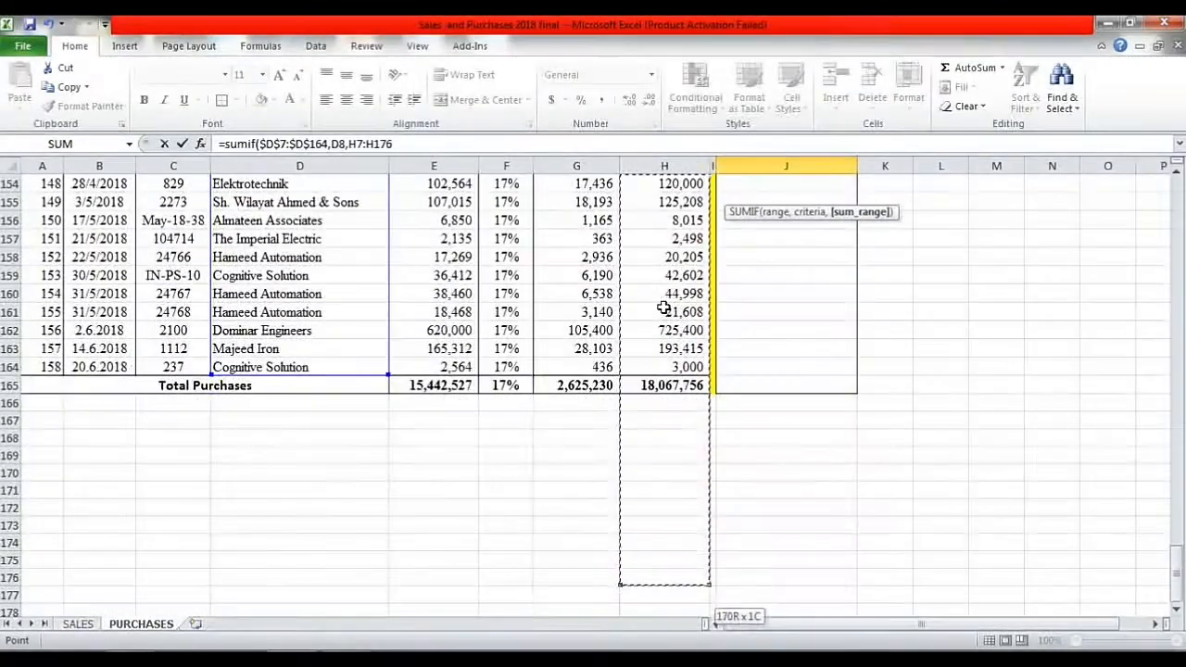
key("shift+Up")
key("shift+Up")
key("shift+Up")
key("shift+Up")
key("shift+Up")
key("shift+Up")
key("shift+Up")
key("shift+Up")
key("shift+Up")
key("shift+Up")
key("shift+Up")
key("shift+Up")
key("shift+Up")
key("shift+Down")
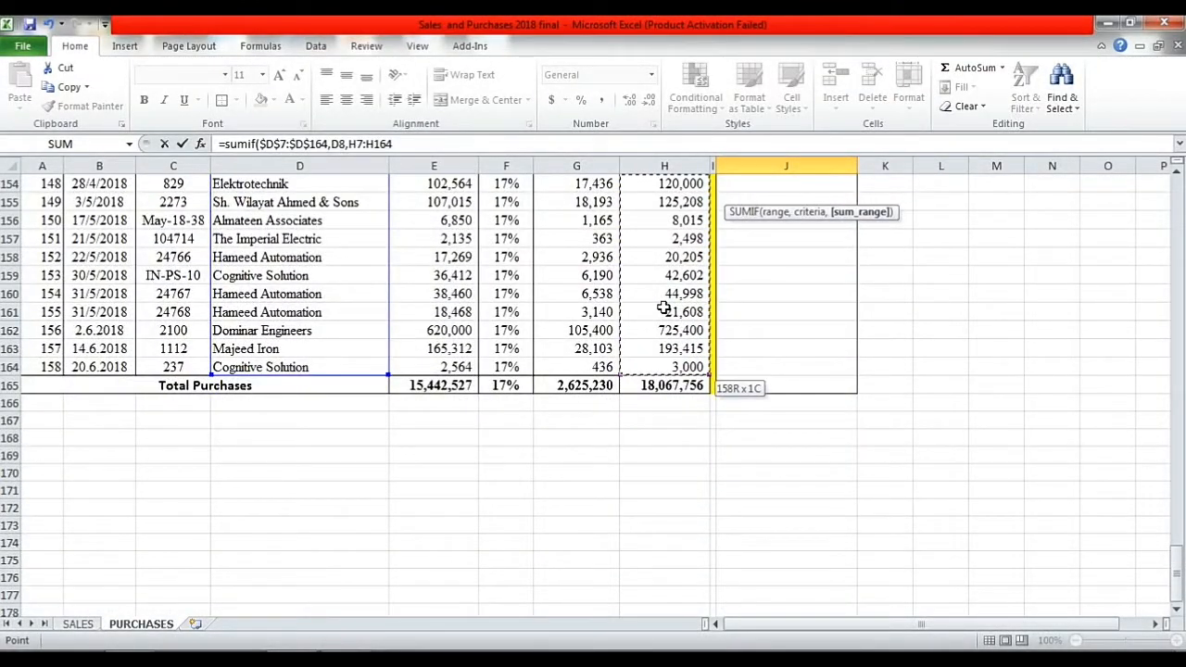
scroll(663, 308, "up", 20)
scroll(666, 308, "up", 8)
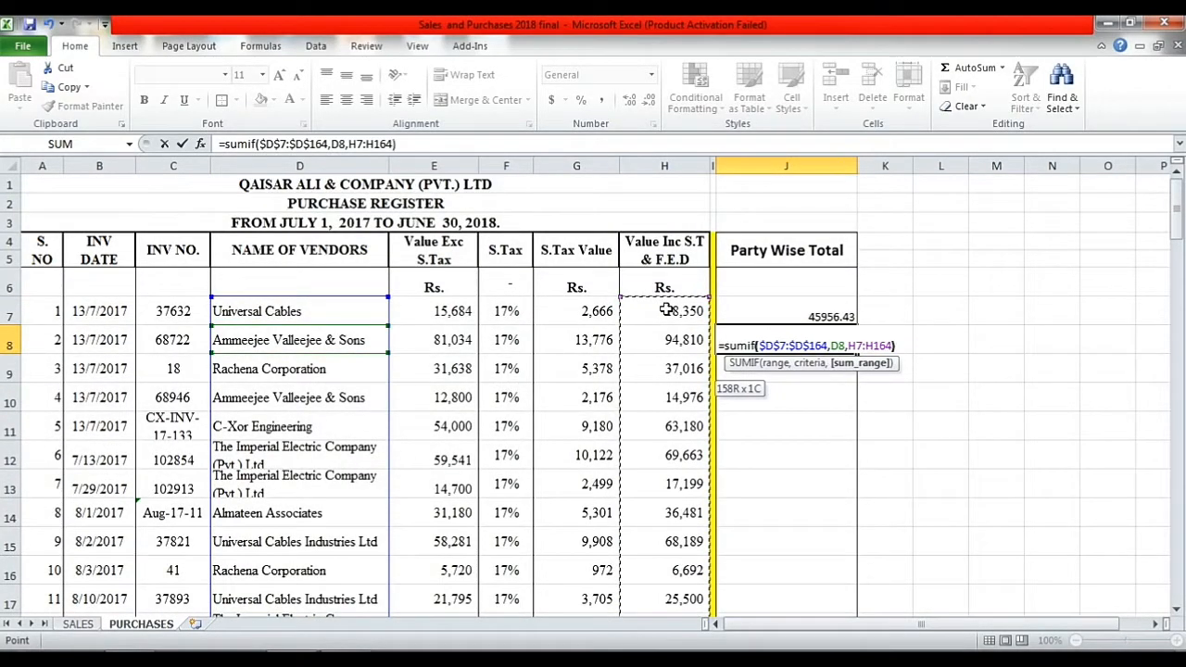
key("Return")
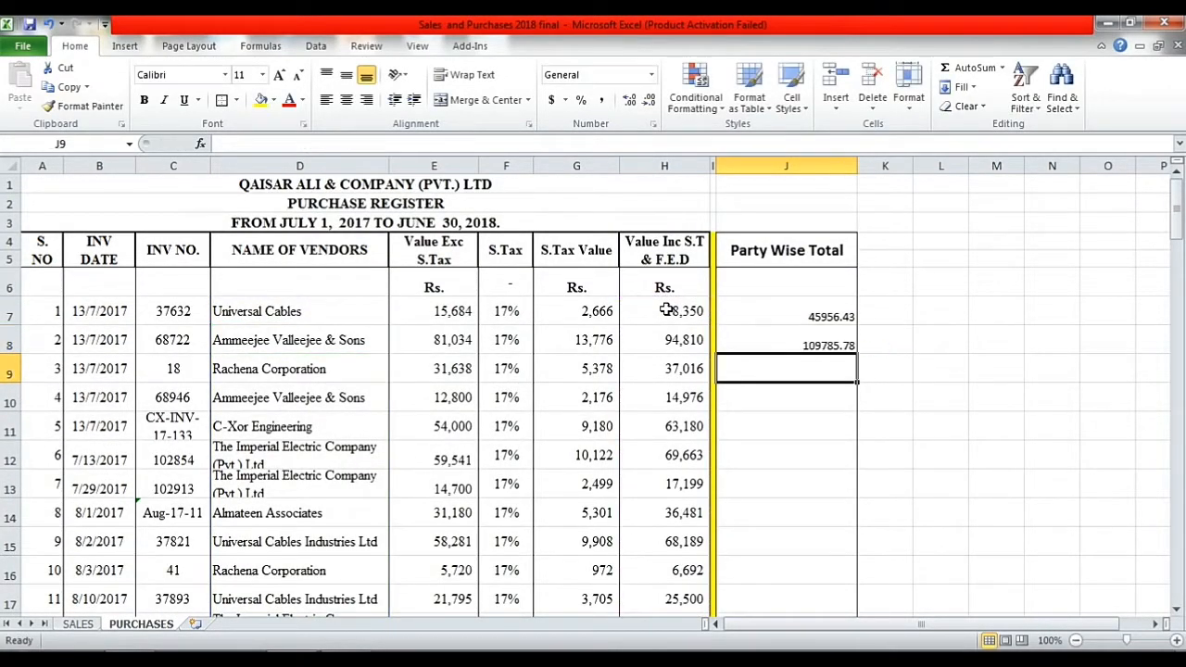
left_click(743, 344)
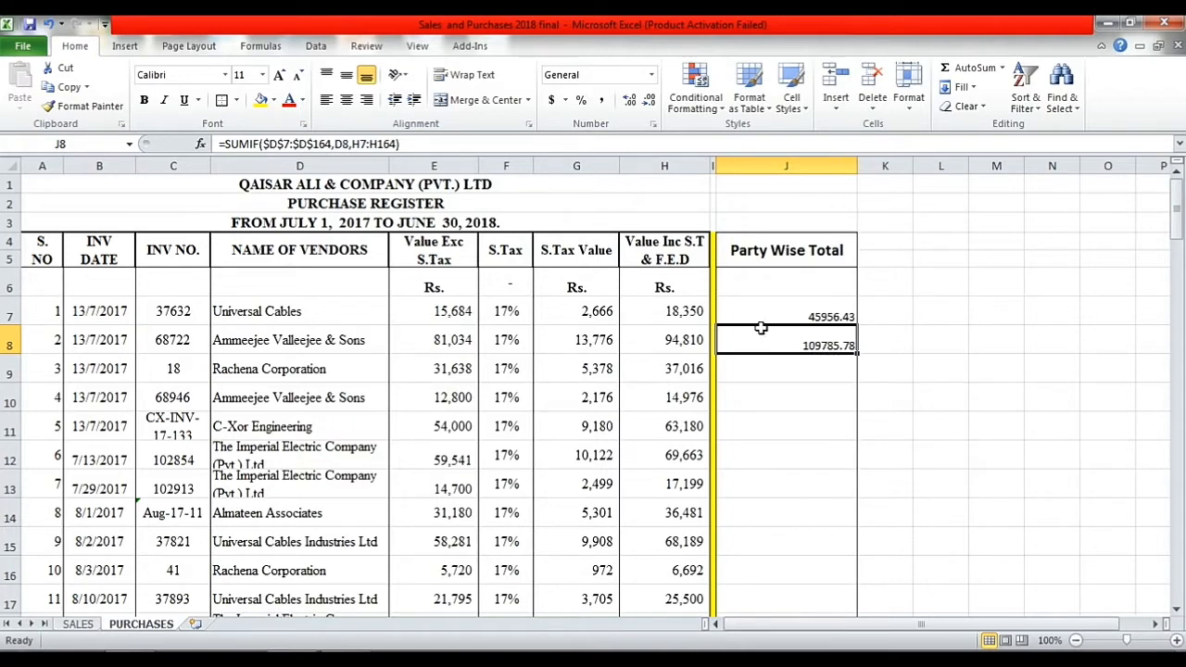
Step: Widen column K and merge and center cells K4:K5 beside the Party Wise Total heading
scroll(762, 322, "down", 2)
scroll(759, 326, "up", 2)
left_click_drag(913, 167, 972, 184)
left_click_drag(932, 234, 935, 270)
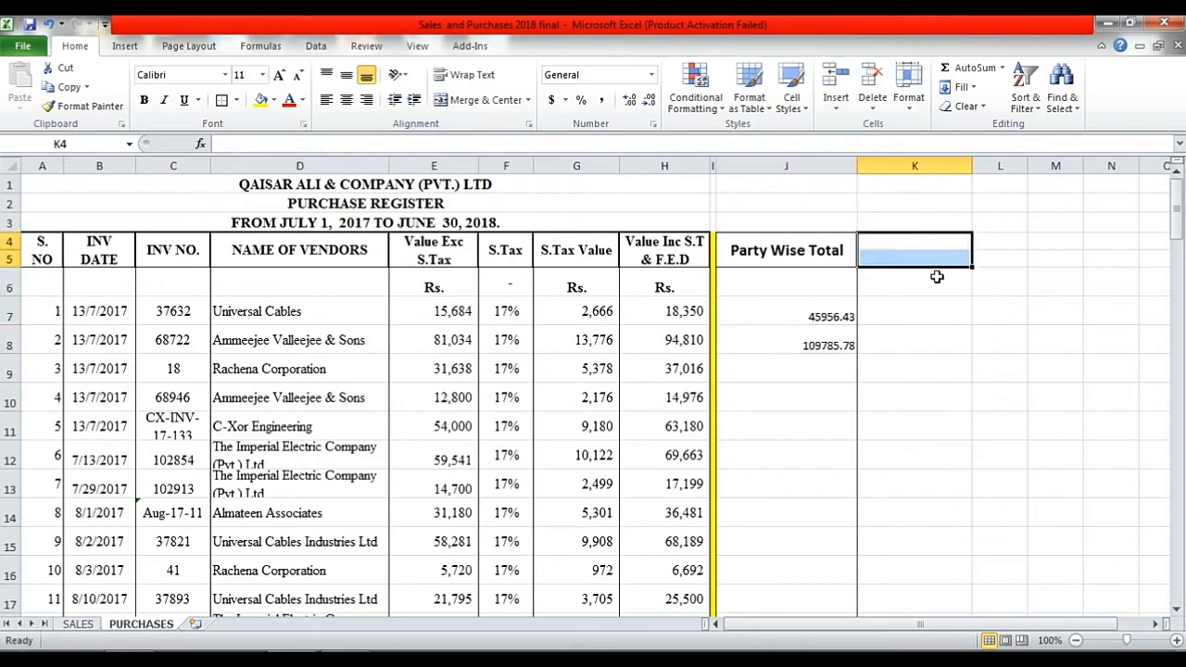
left_click(466, 99)
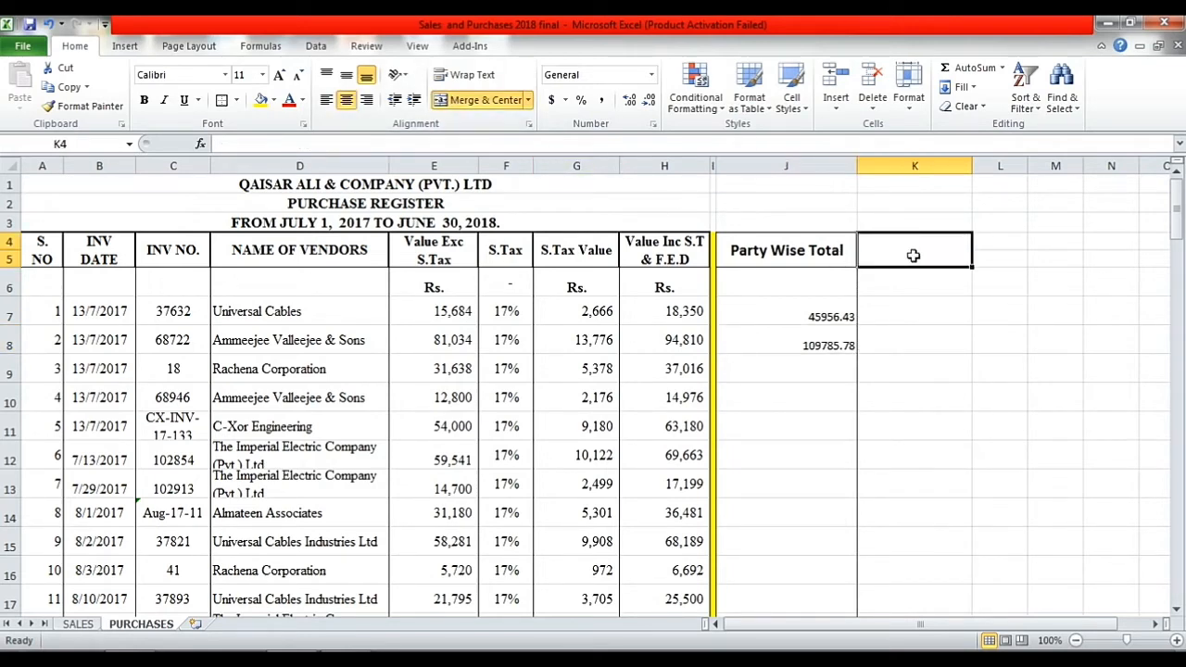
Step: Enter the heading "Date Wise Total" in the merged cell K4
type("D")
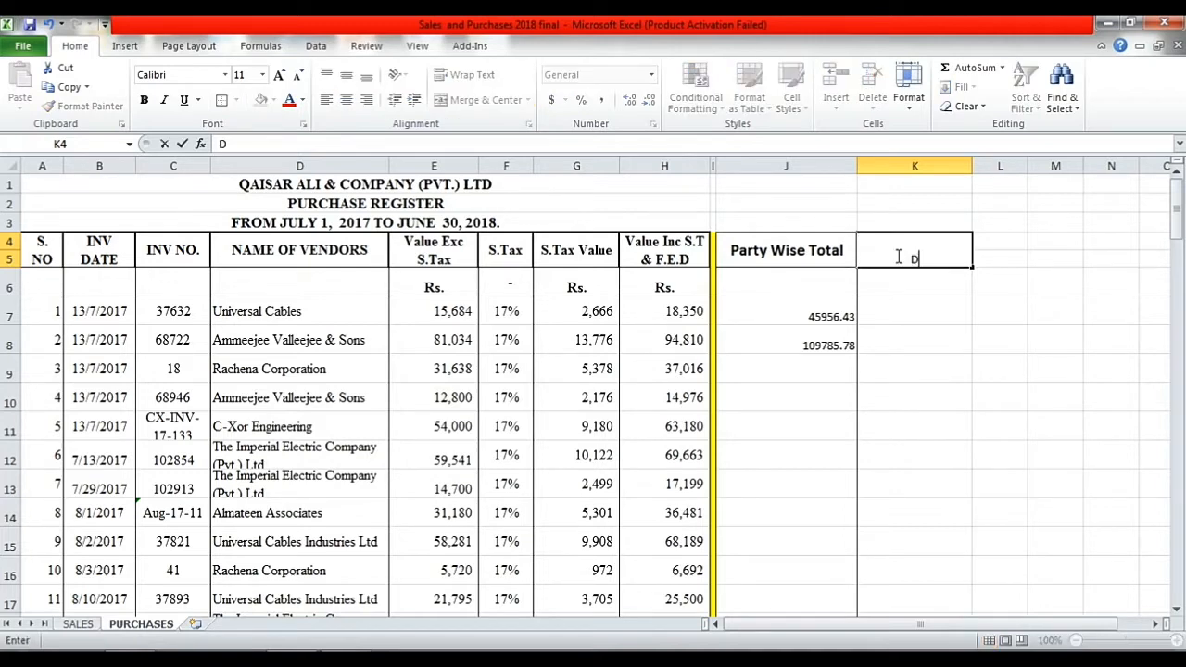
type("ate Wise")
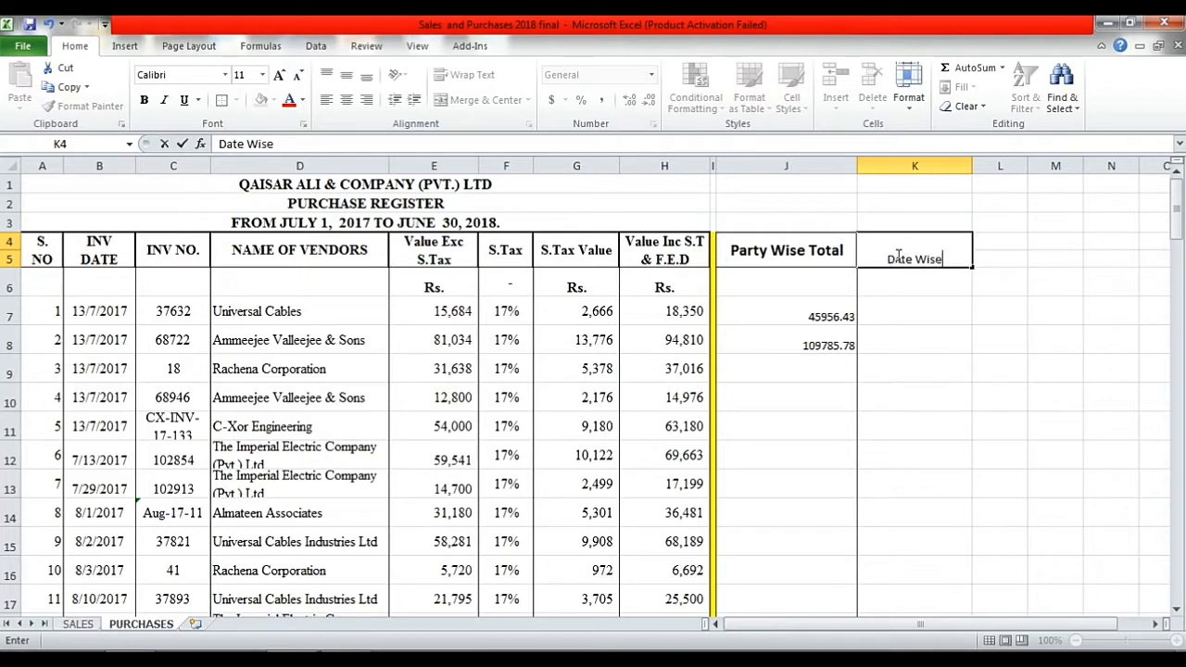
type(" To")
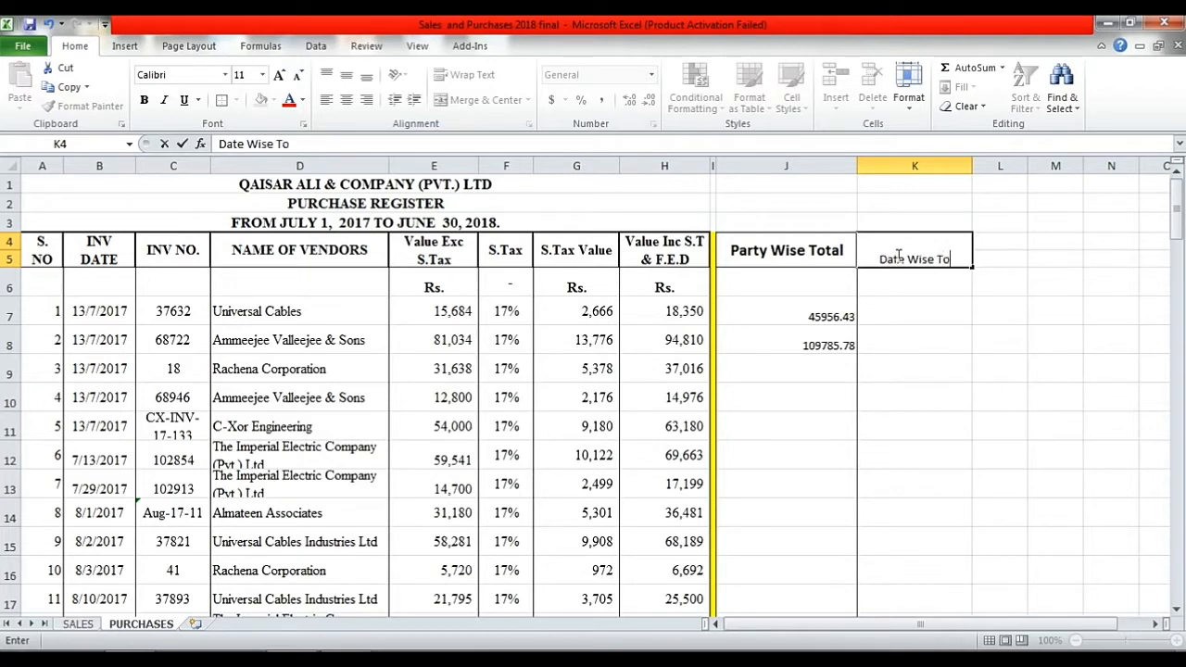
type("tal")
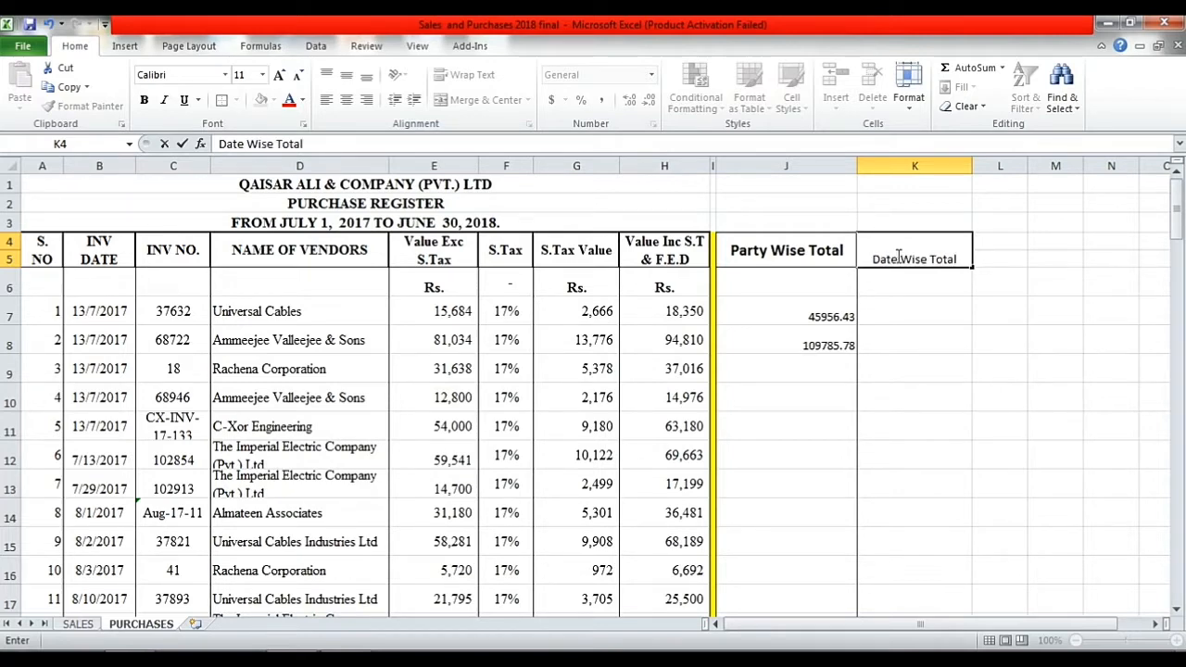
left_click(950, 358)
Step: Format the Date Wise Total heading in bold at font size 13
left_click(911, 255)
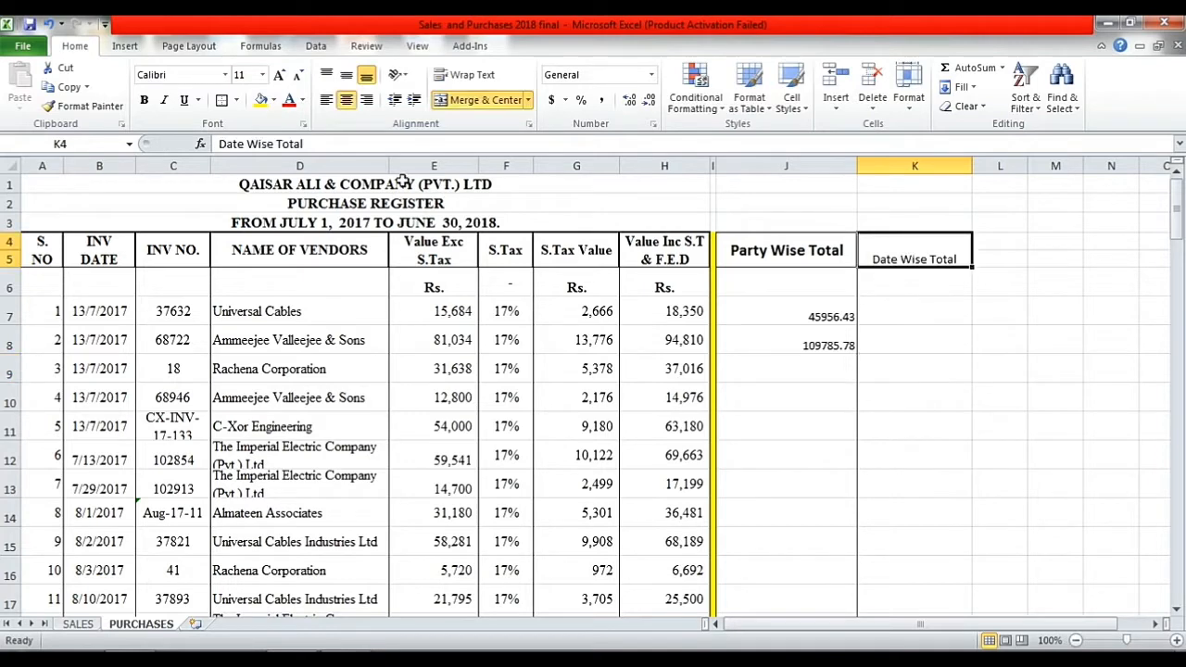
left_click(144, 99)
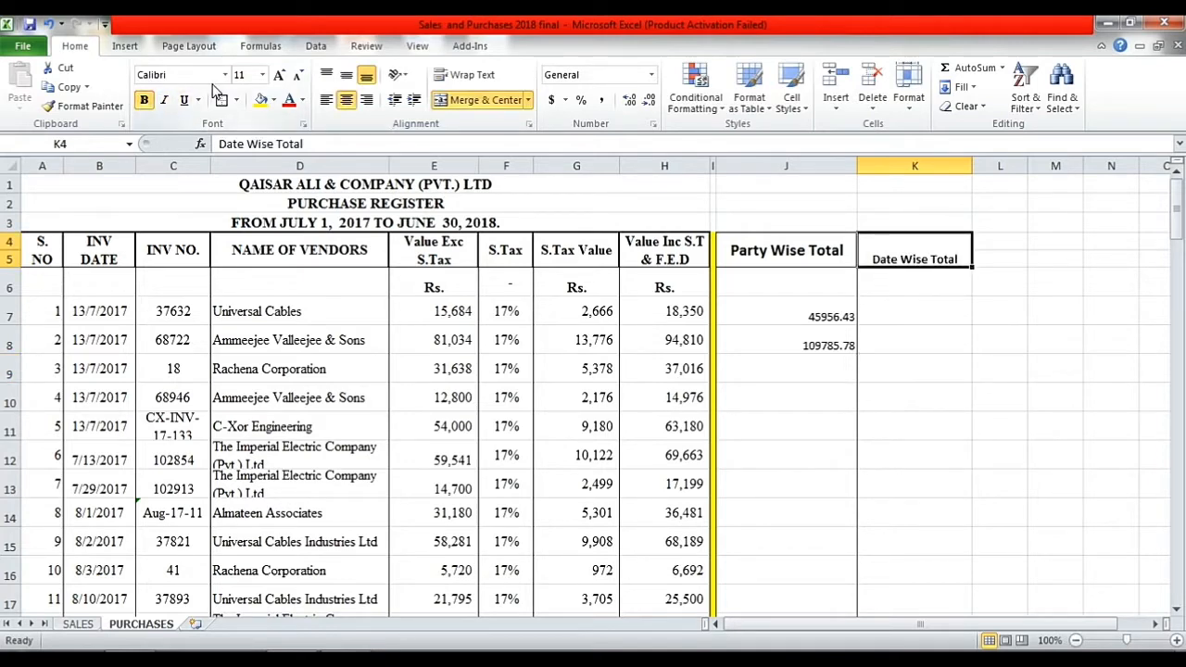
left_click(251, 74)
type("1")
key("Return")
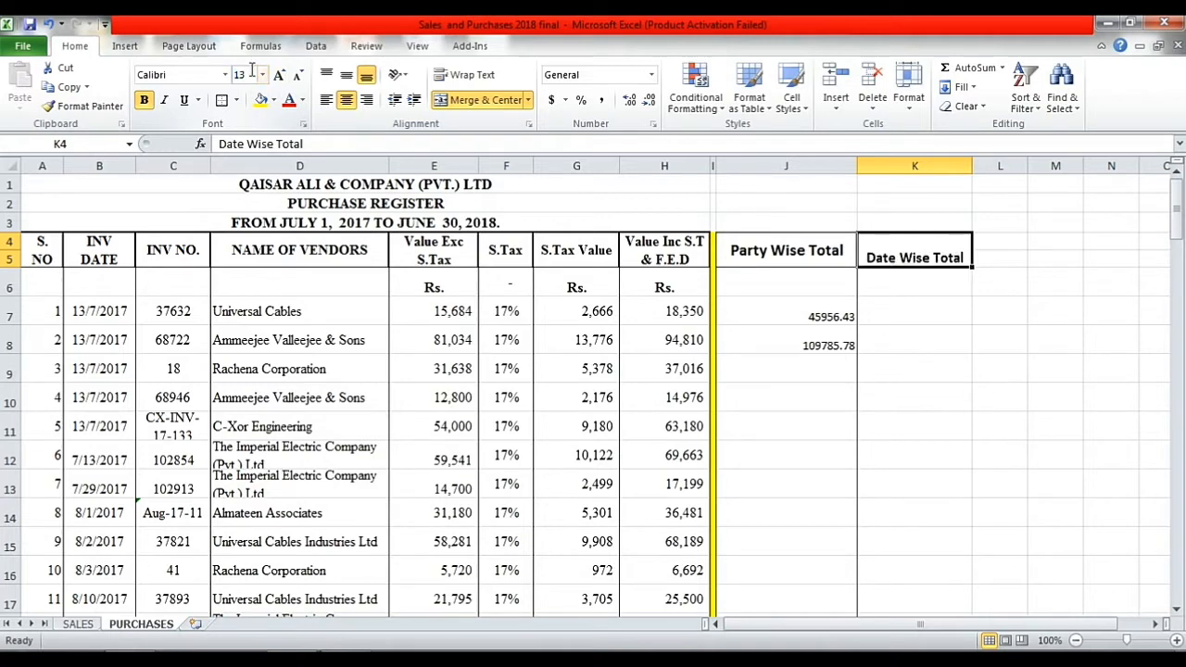
left_click(897, 316)
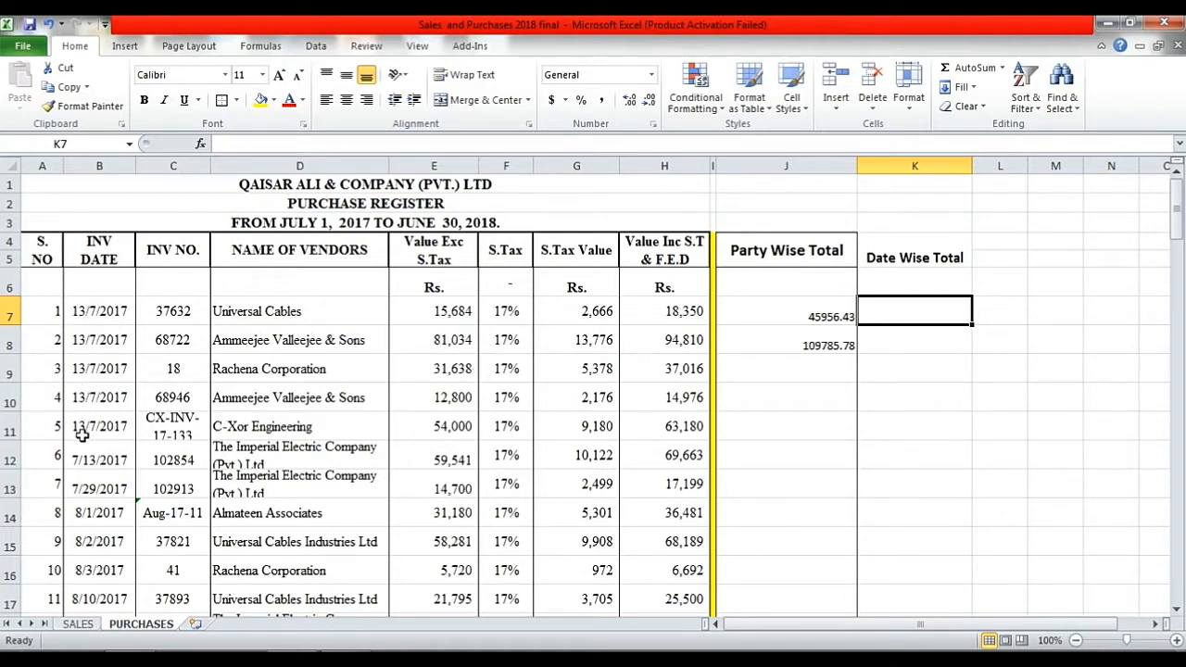
Step: Examine the repeated invoice dates in B7:B11, their Value Exc S.Tax amounts in E7:E11, and the entries further down the register
left_click(93, 313)
left_click_drag(92, 314, 96, 417)
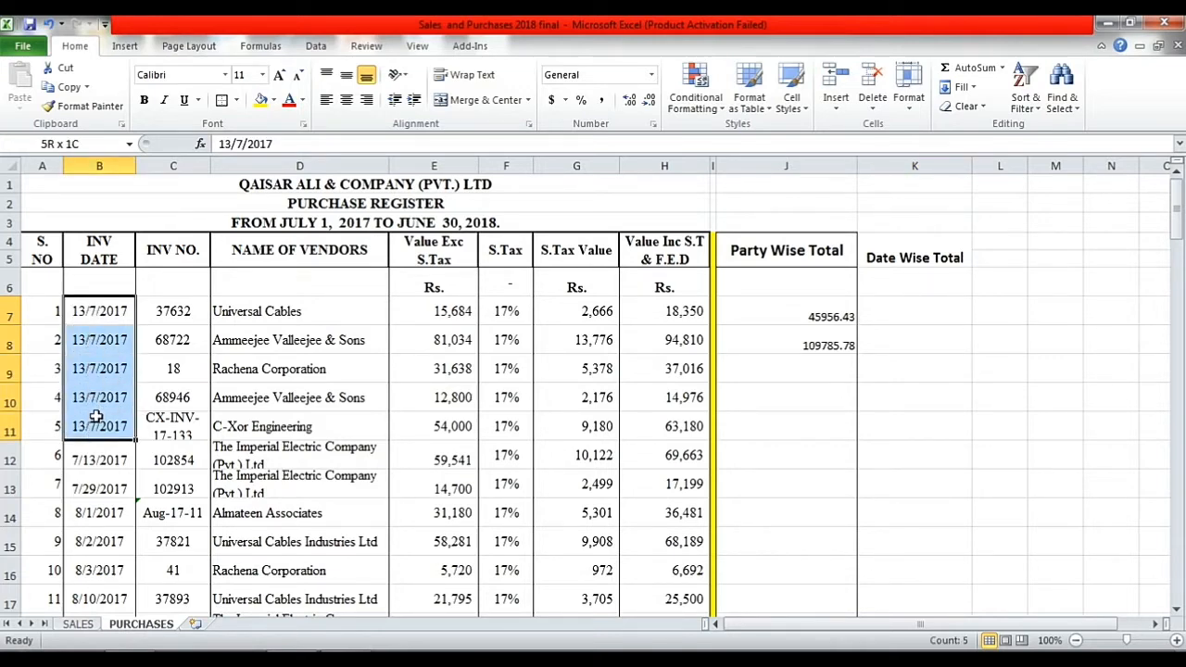
left_click_drag(95, 417, 119, 408)
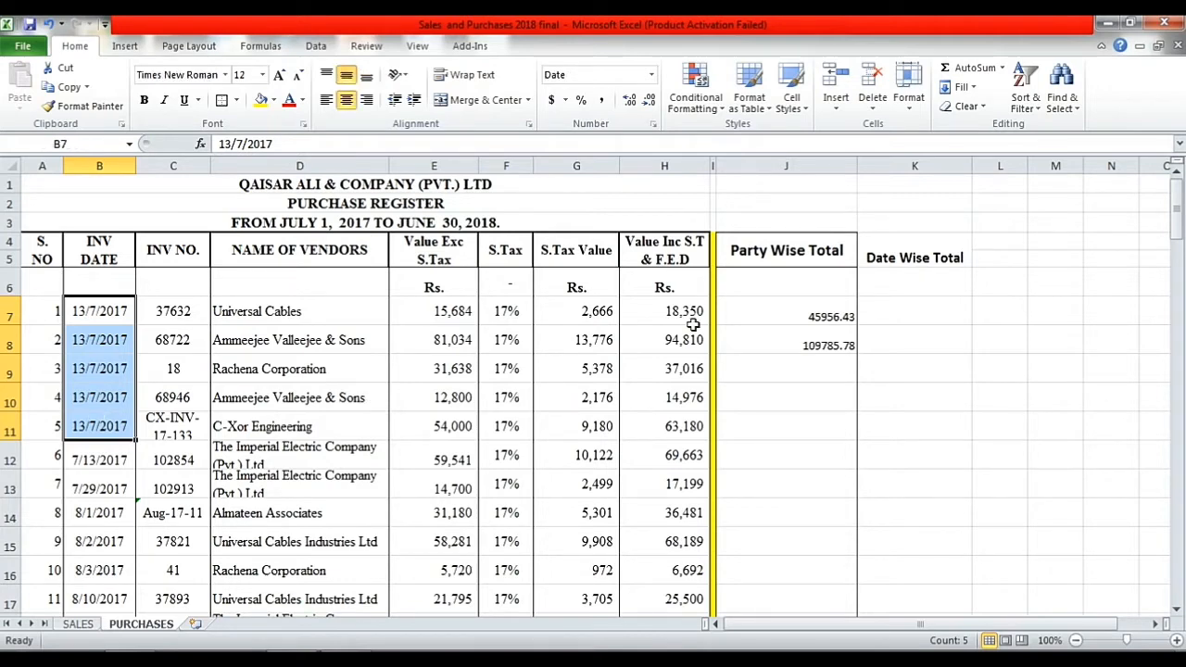
left_click(933, 316)
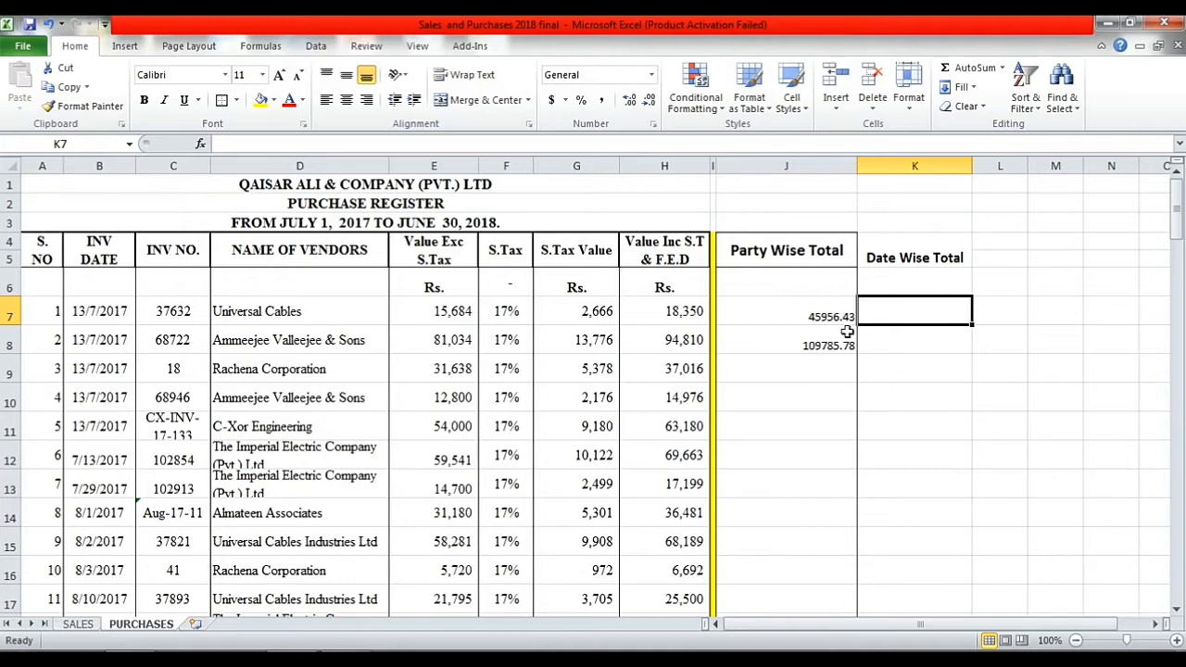
left_click(418, 316)
left_click(442, 342)
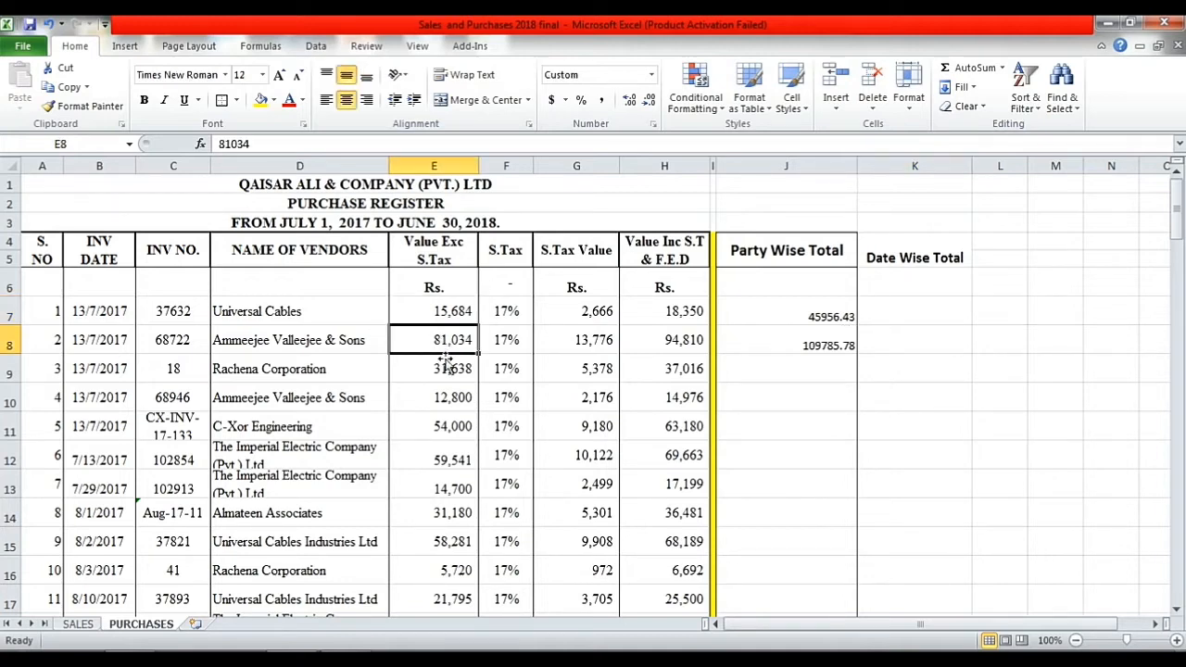
left_click(447, 369)
left_click(451, 396)
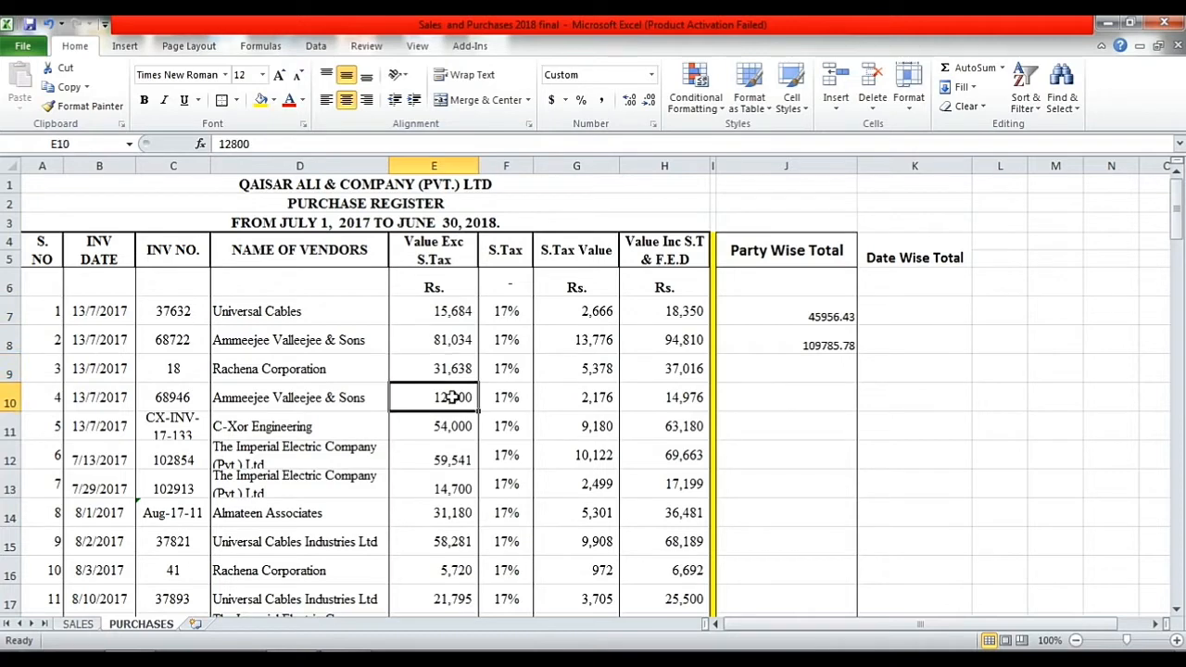
left_click(451, 427)
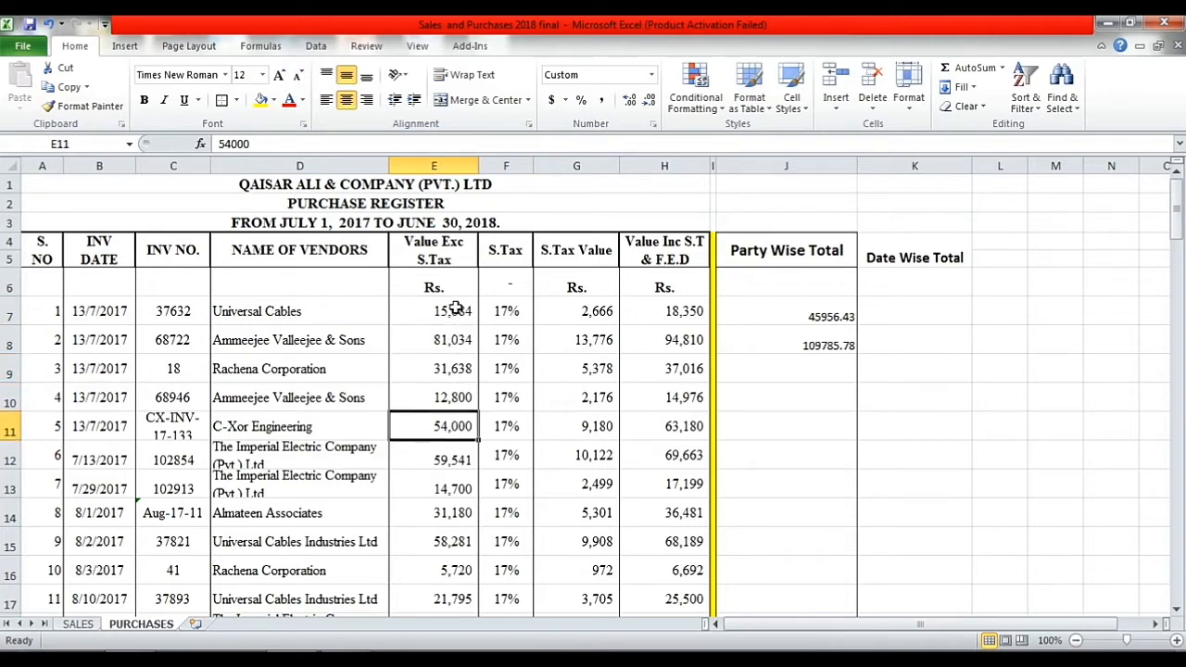
left_click(942, 318)
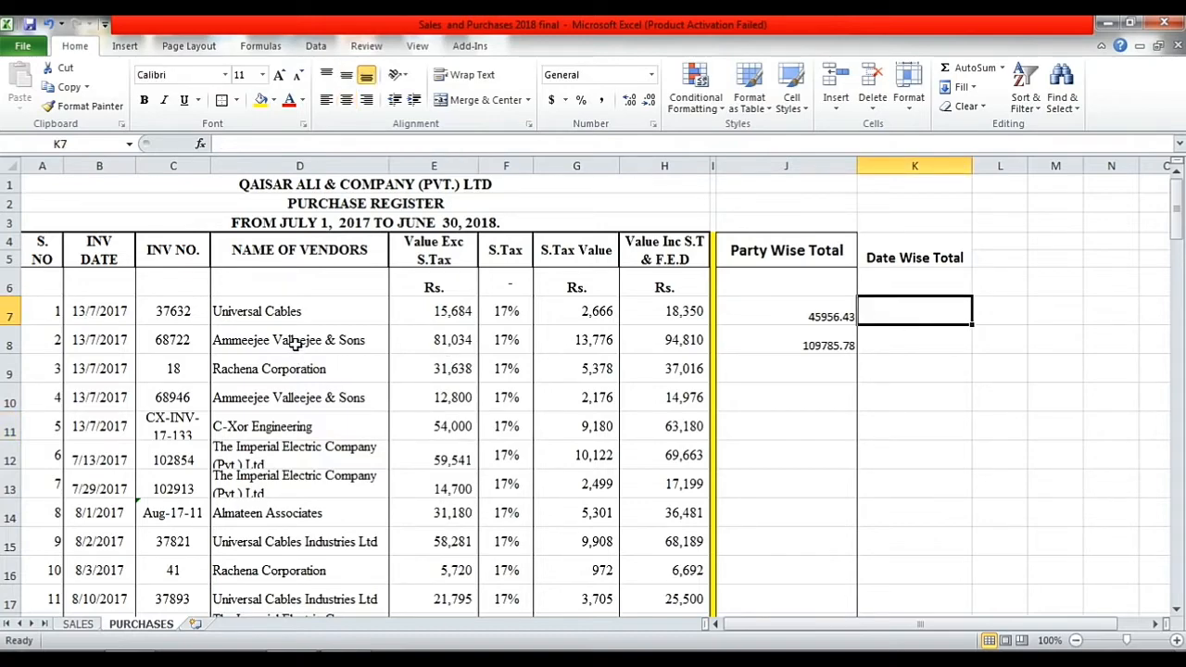
scroll(426, 384, "down", 19)
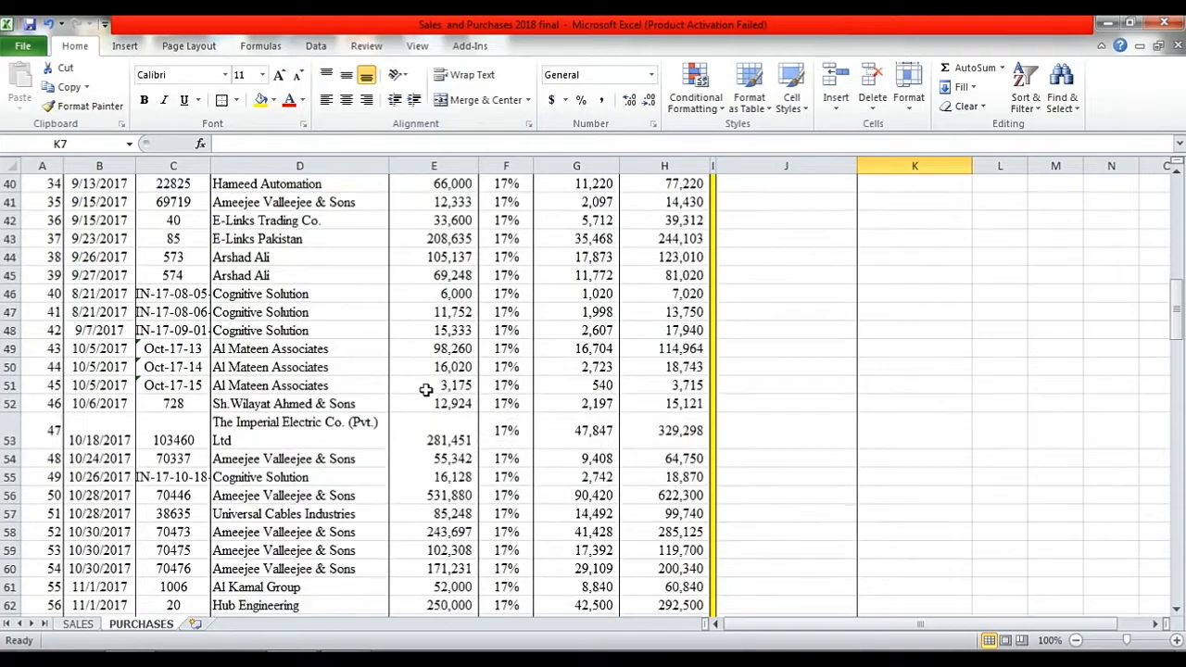
scroll(425, 389, "down", 13)
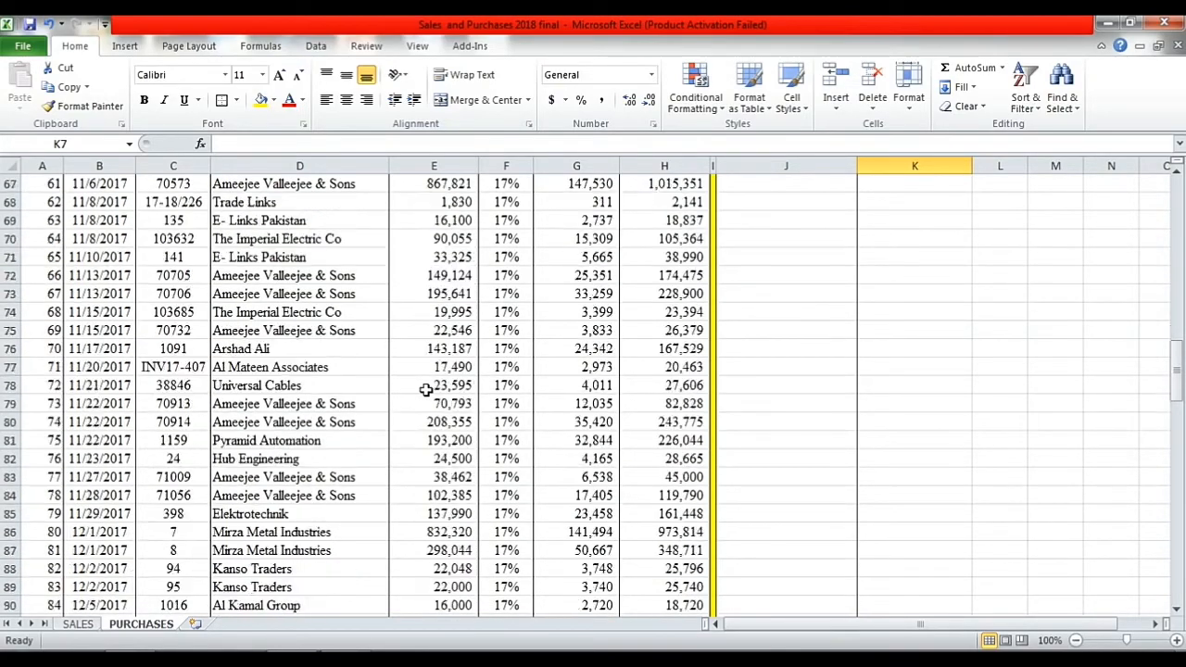
scroll(425, 390, "up", 20)
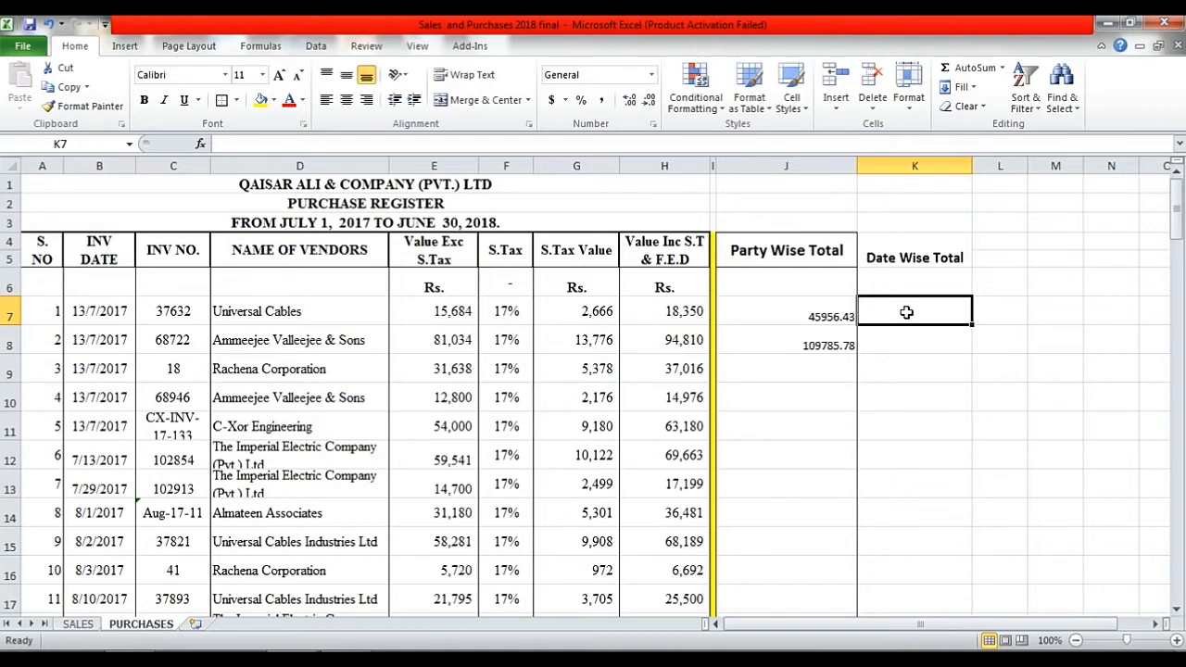
Step: Begin a SUMIF formula in K7 with the invoice dates B7:B164 as the criteria range, locked as $B$7:$B$164
type("=")
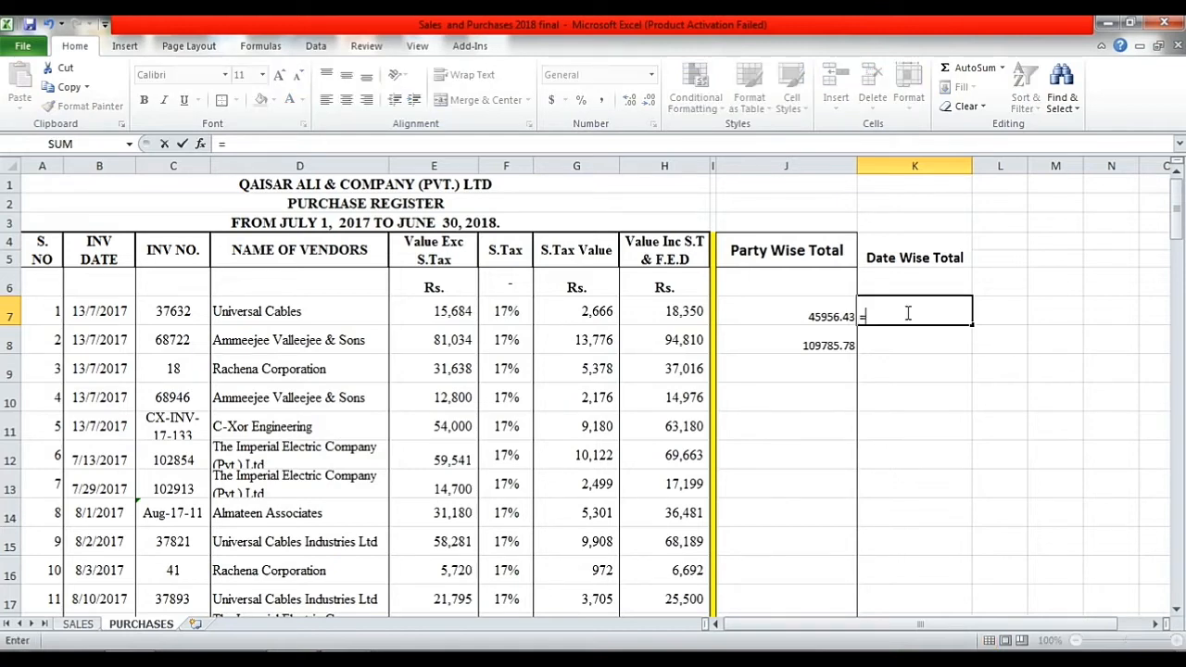
type("sumif")
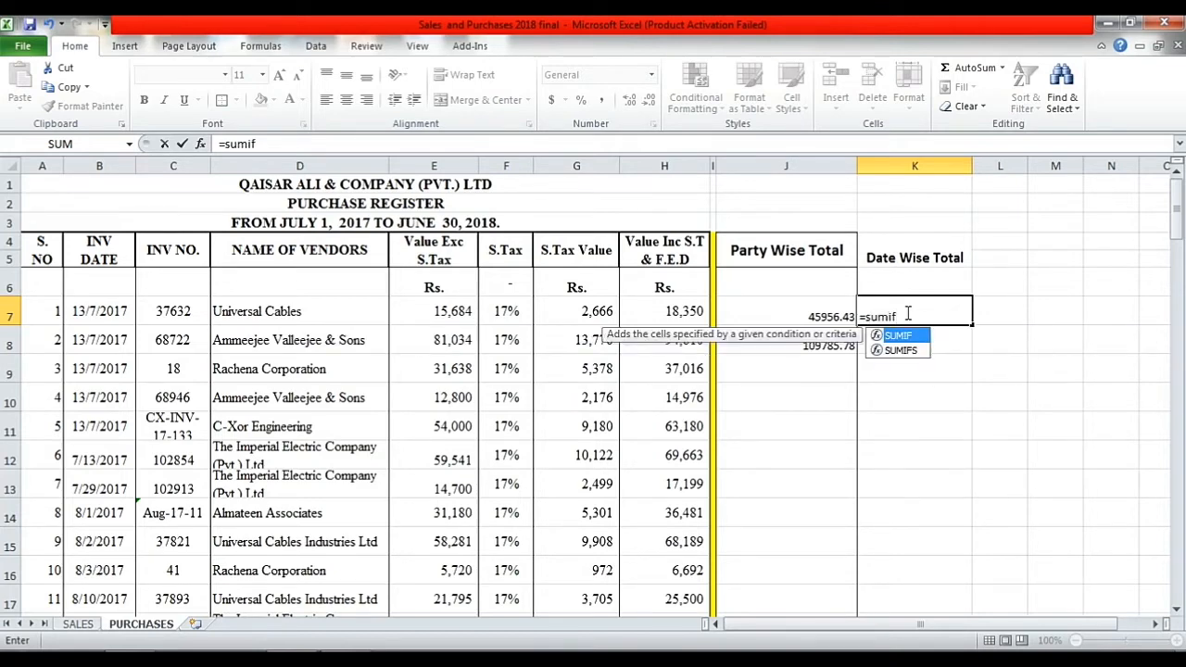
type("(")
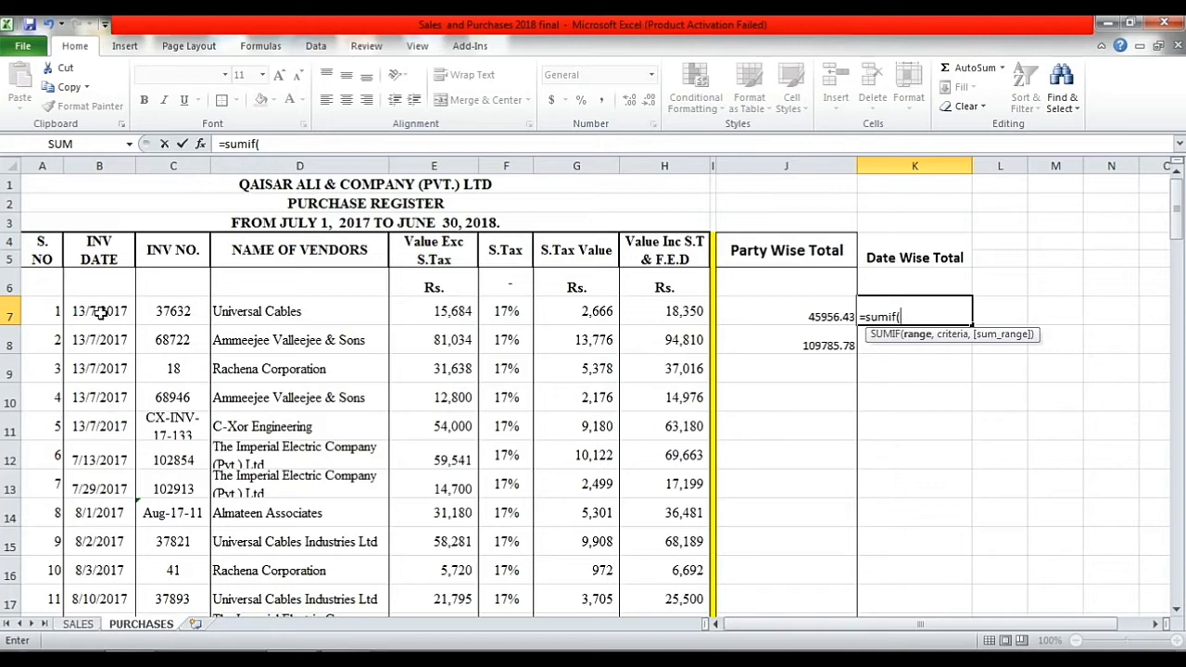
left_click(100, 313)
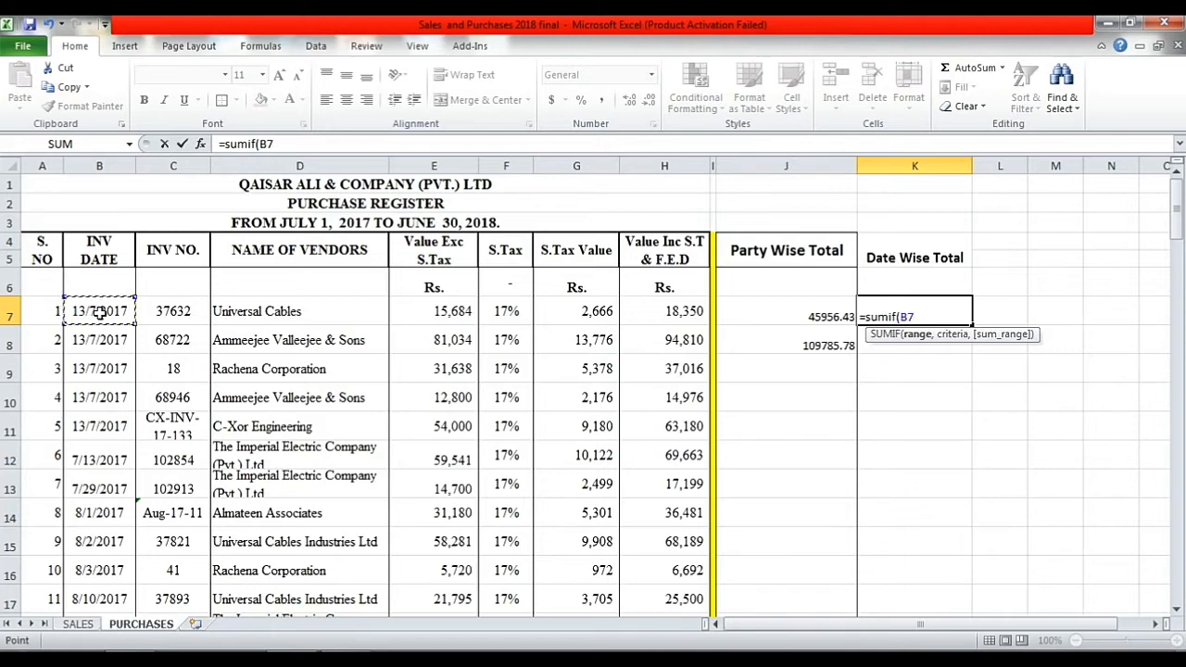
key("shift+Down")
key("shift+Down")
key("shift+Down")
key("shift+Down")
key("shift+Down")
key("shift+Down")
key("shift+Down")
key("shift+Down")
key("shift+Down")
key("shift+Down")
key("shift+Down")
key("shift+Down")
key("shift+Down")
key("shift+Down")
key("shift+Down")
key("shift+Down")
key("shift+Down")
key("shift+Down")
key("shift+Down")
key("shift+Down")
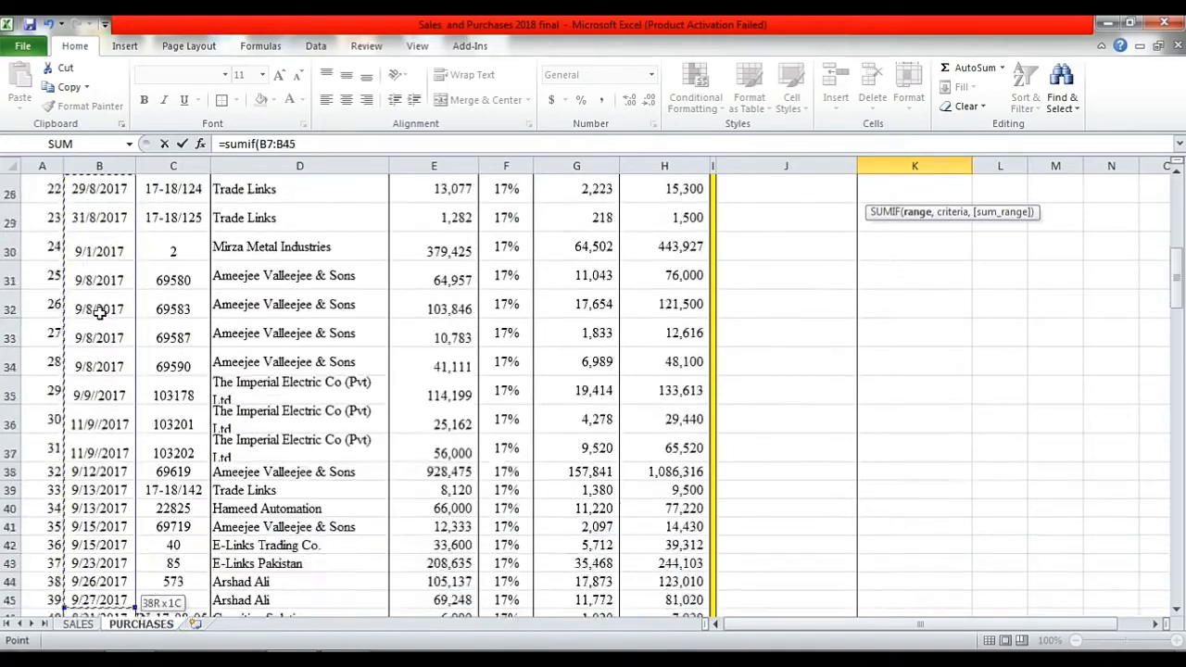
key("shift+Down")
key("shift+Down")
key("shift+Down")
key("shift+Down")
key("shift+Down")
key("shift+Down")
key("shift+Down")
key("shift+Down")
key("shift+Down")
key("shift+Down")
key("shift+Down")
key("shift+Down")
key("shift+Down")
key("shift+Down")
key("shift+Down")
key("shift+Down")
key("shift+Down")
key("shift+Down")
key("shift+Down")
key("shift+Down")
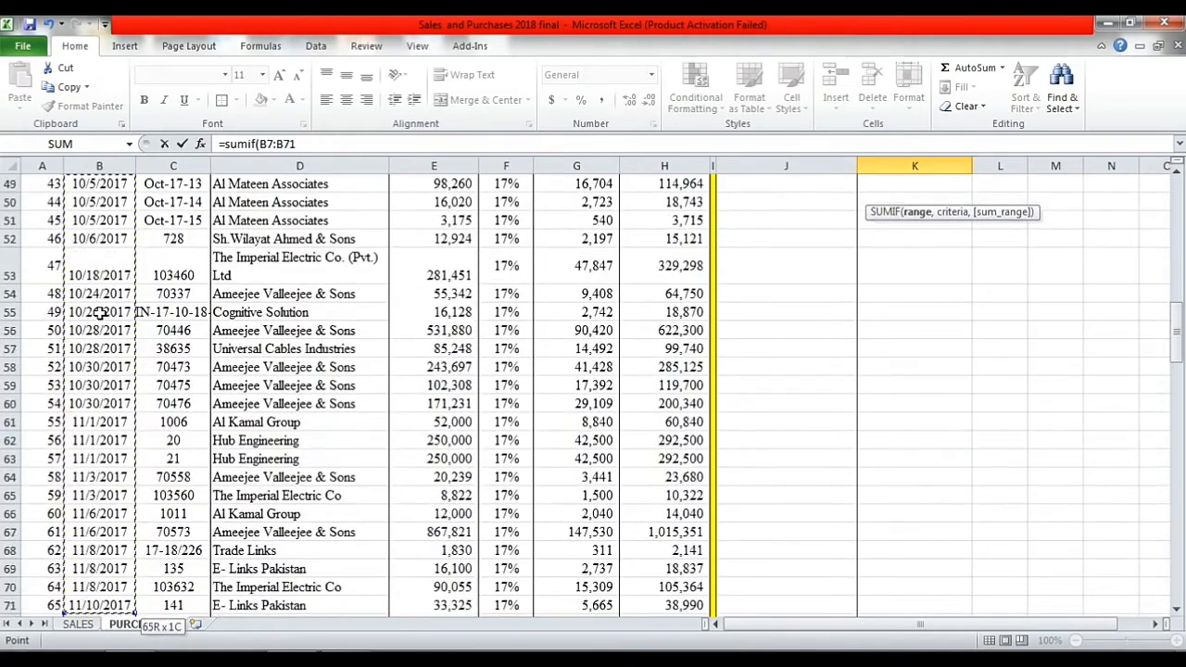
key("shift+Down")
key("shift+Down")
key("shift+Down")
key("shift+Down")
key("shift+Down")
key("shift+Down")
key("shift+Down")
key("shift+Down")
key("shift+Down")
key("shift+Down")
key("shift+Down")
key("shift+Down")
key("shift+Down")
key("shift+Down")
key("shift+Down")
key("shift+Down")
key("shift+Down")
key("shift+Down")
key("shift+Down")
key("shift+Down")
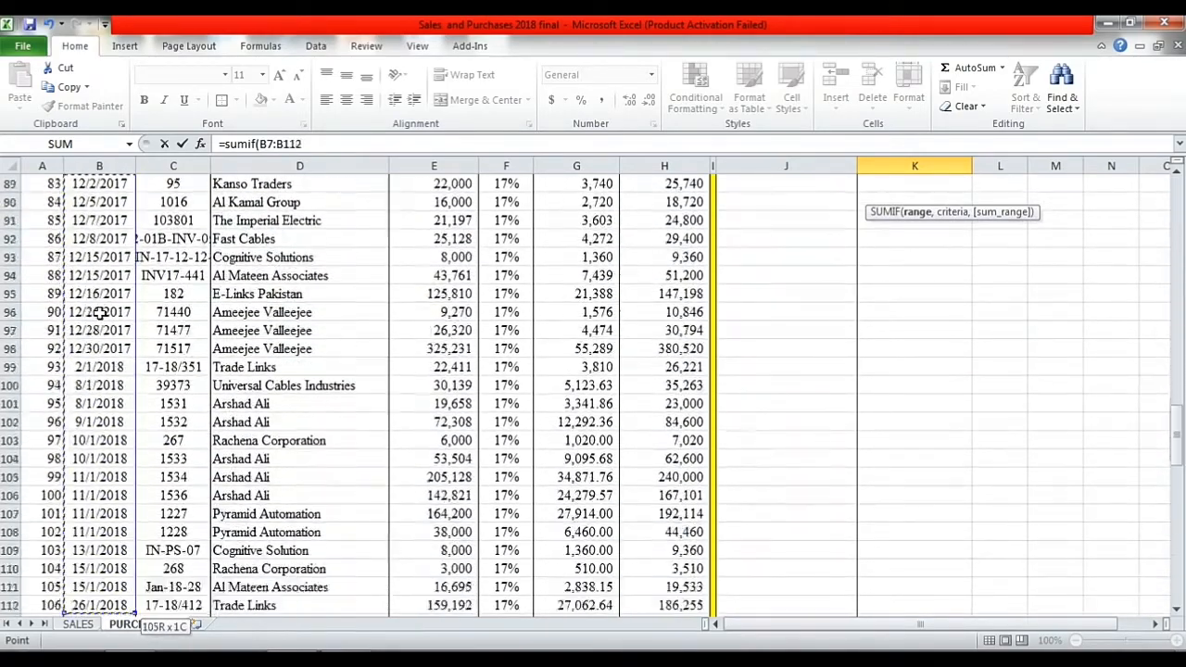
key("shift+Down")
key("shift+Down")
key("shift+Down")
key("shift+Down")
key("shift+Down")
key("shift+Down")
key("shift+Down")
key("shift+Down")
key("shift+Down")
key("shift+Down")
key("shift+Down")
key("shift+Down")
key("shift+Down")
key("shift+Down")
key("shift+Down")
key("shift+Down")
key("shift+Down")
key("shift+Down")
key("shift+Down")
key("shift+Down")
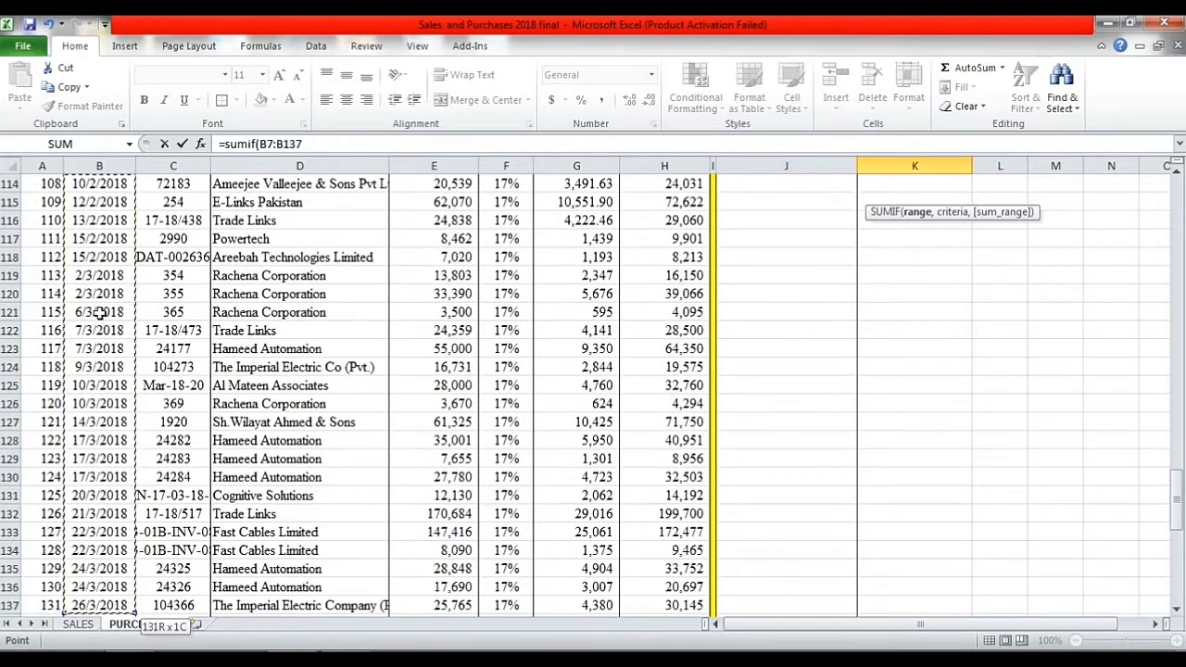
key("shift+Down")
key("shift+Down")
key("shift+Down")
key("shift+Down")
key("shift+Down")
key("shift+Down")
key("shift+Down")
key("shift+Down")
key("shift+Down")
key("shift+Down")
key("shift+Down")
key("shift+Down")
key("shift+Down")
key("shift+Down")
key("shift+Down")
key("shift+Down")
key("shift+Down")
key("shift+Down")
key("shift+Down")
key("shift+Down")
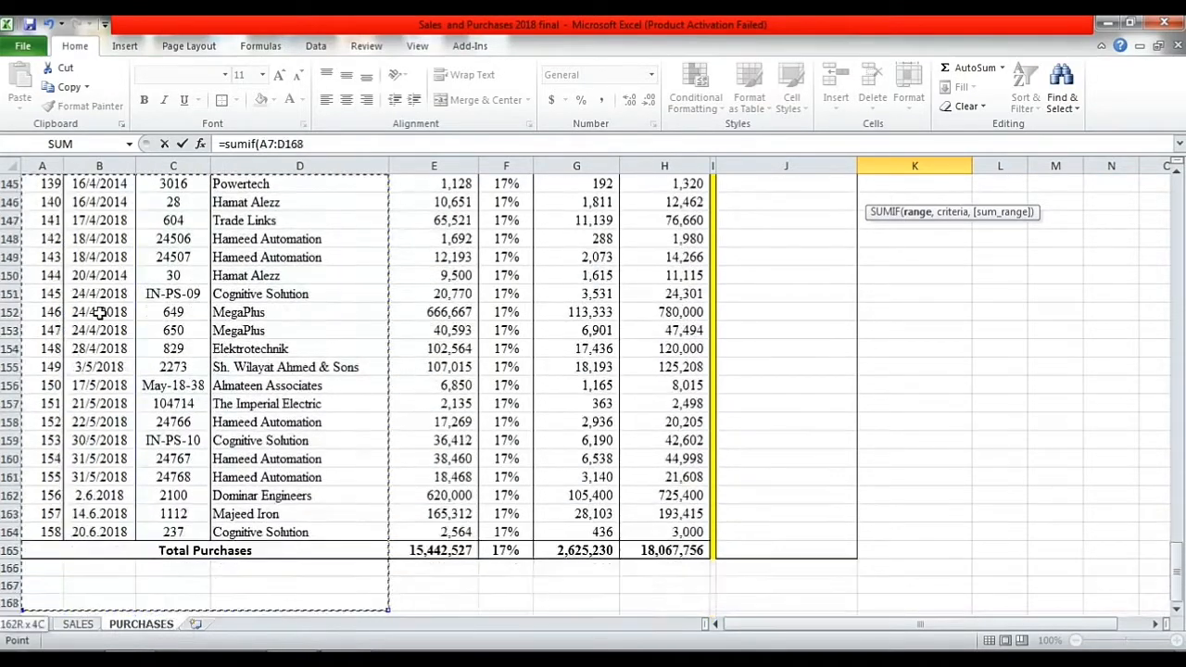
key("shift+Up")
key("shift+Up")
key("shift+Up")
key("shift+Up")
key("shift+Up")
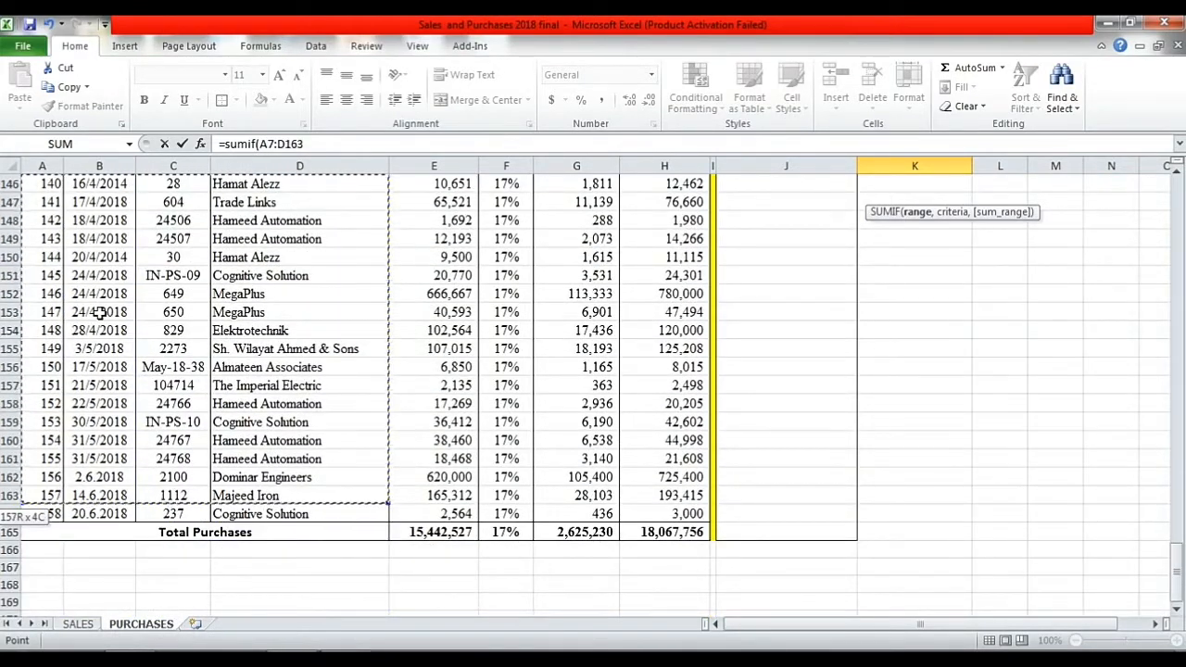
key("shift+Down")
key("shift+Right")
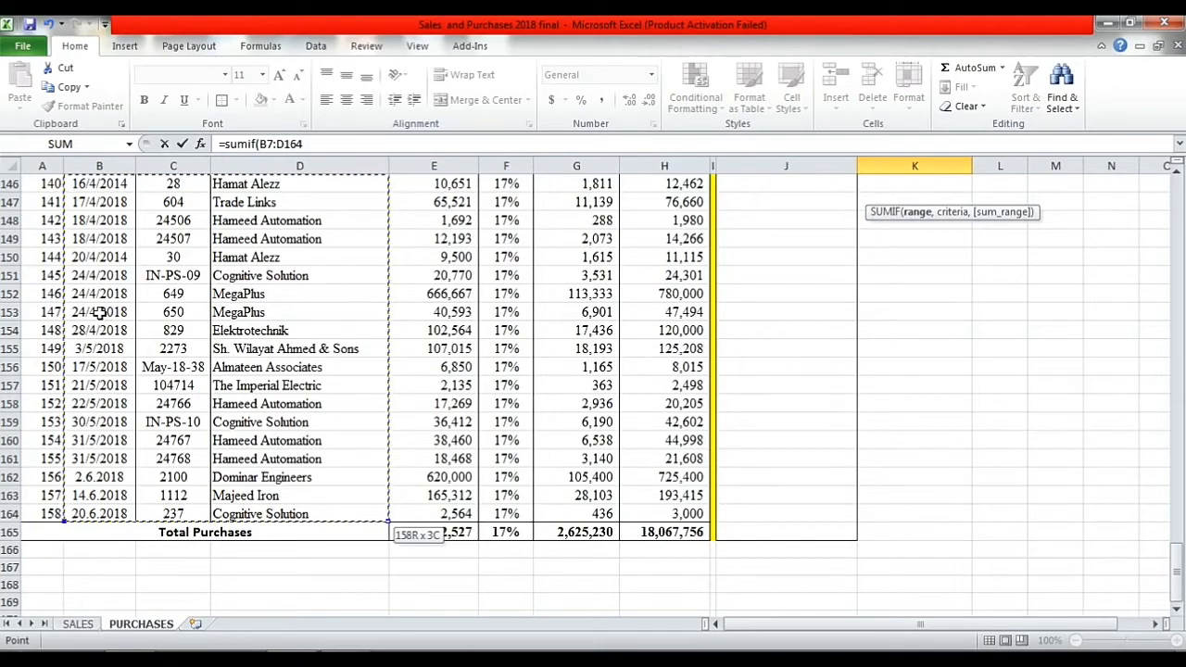
key("shift+Left")
key("shift+Left")
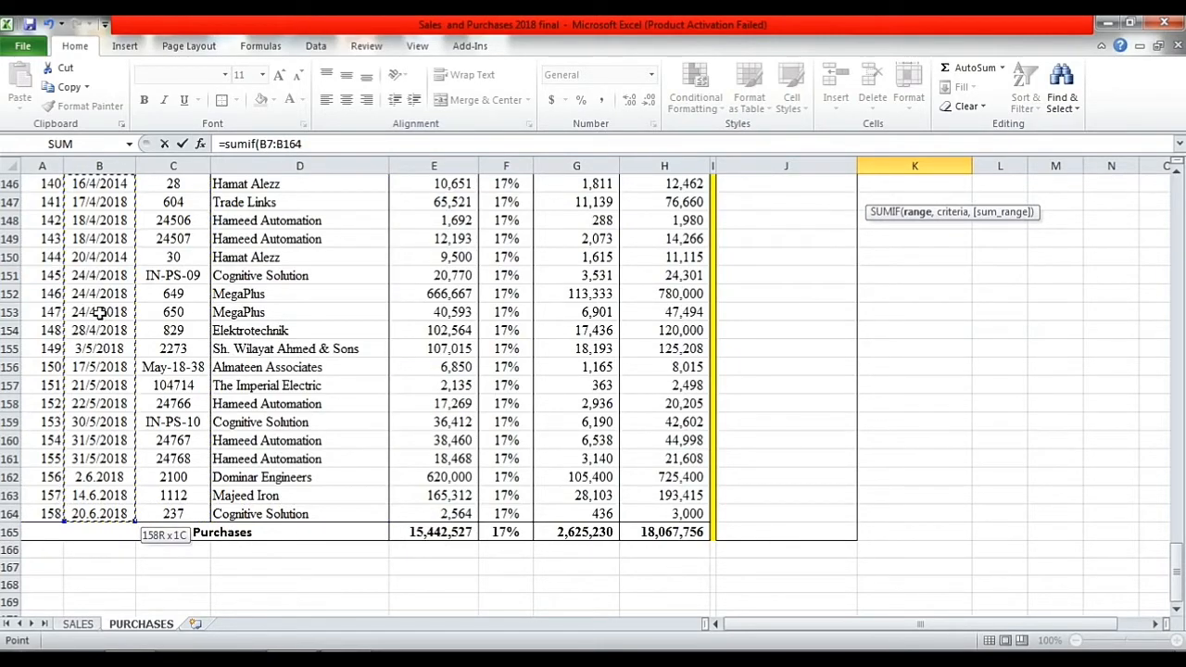
scroll(266, 297, "up", 20)
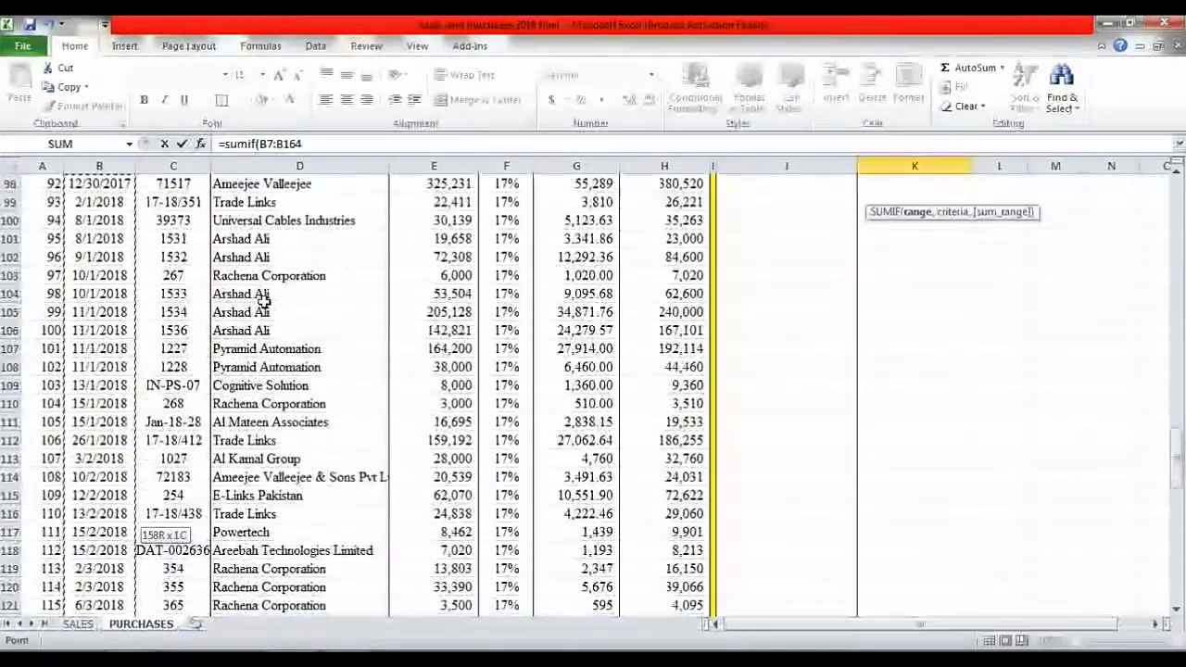
scroll(265, 303, "up", 8)
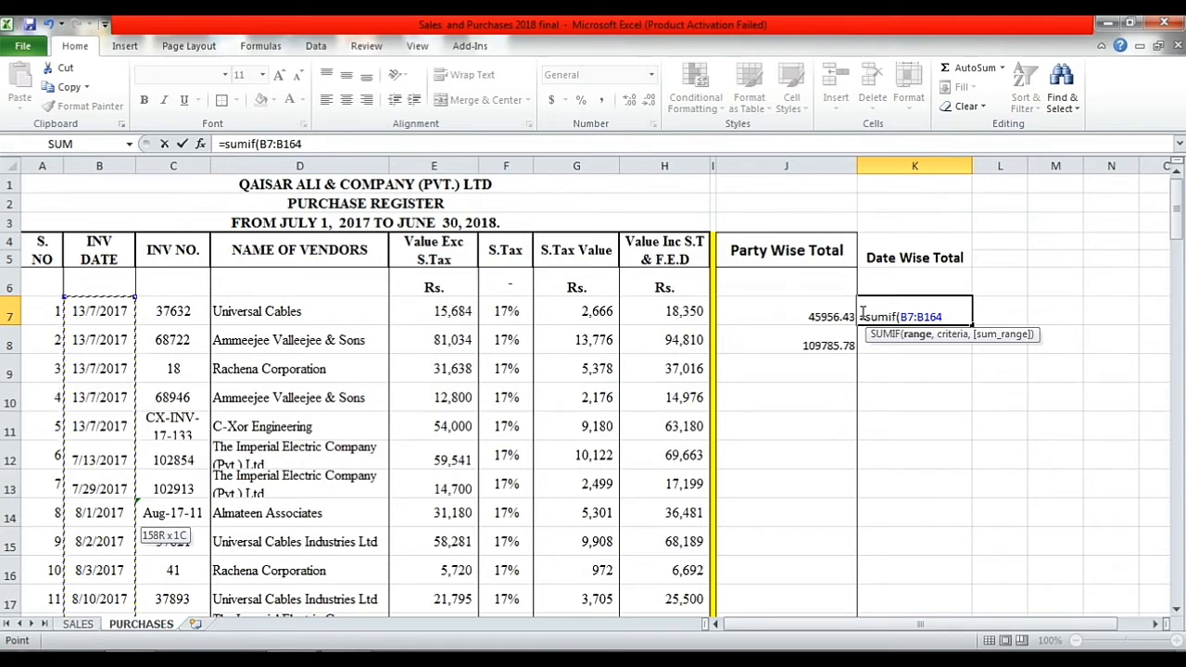
key("F4")
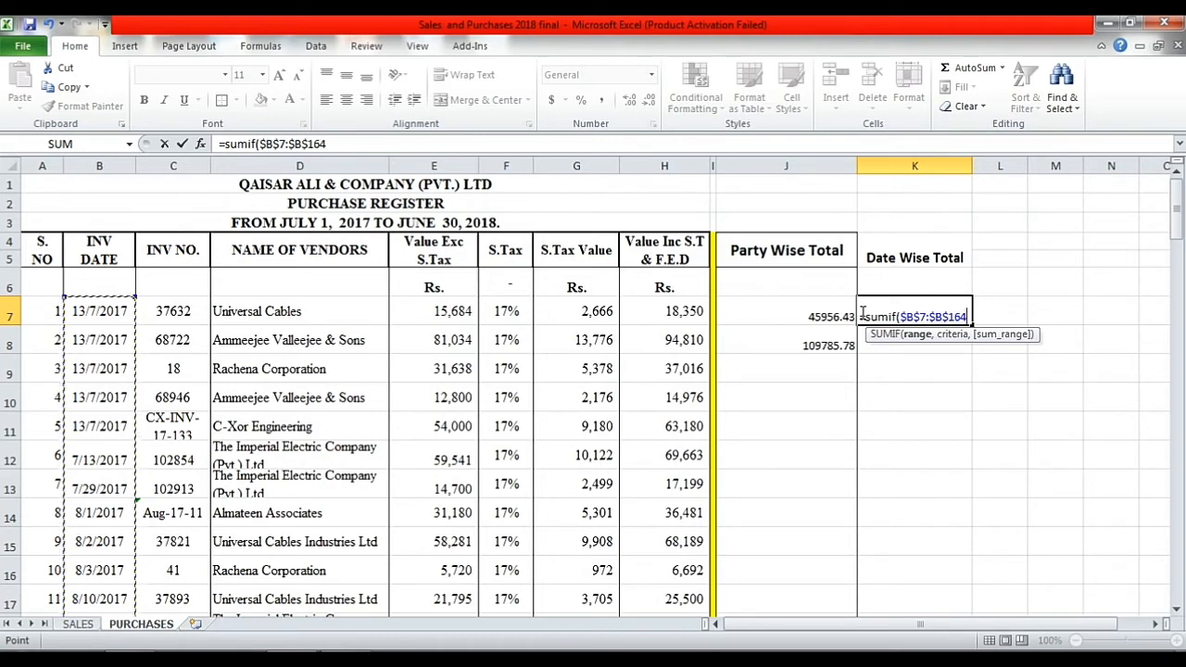
Step: Use the first invoice date, cell B7, as the criteria argument of the SUMIF formula in K7
type(",")
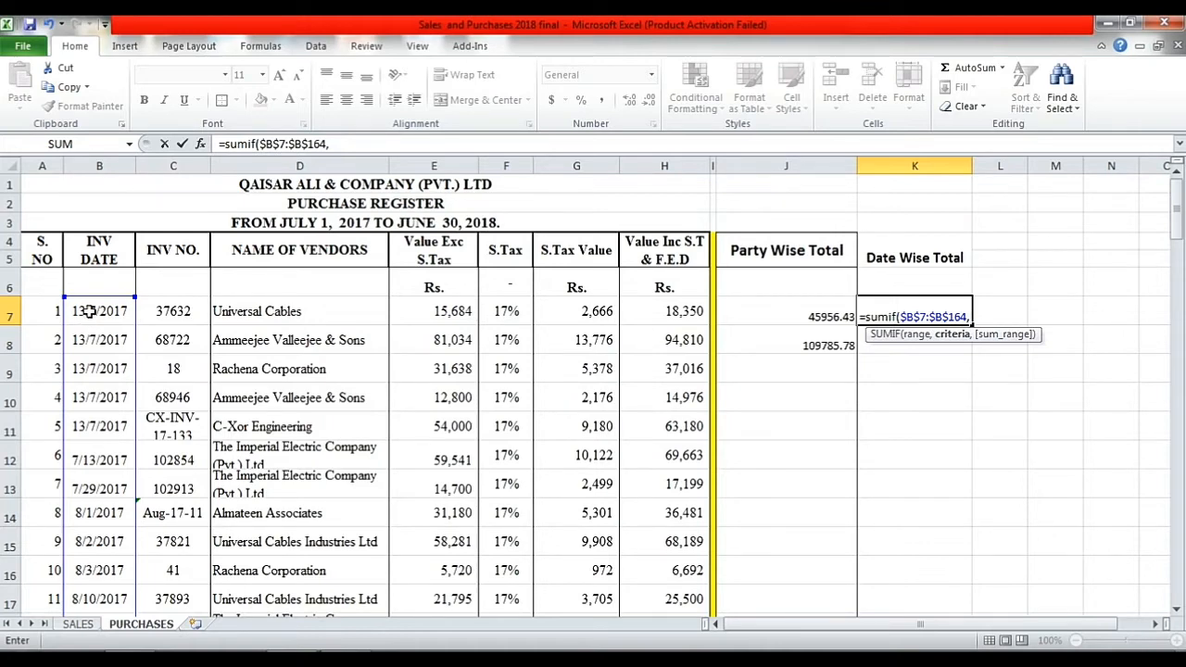
left_click(89, 312)
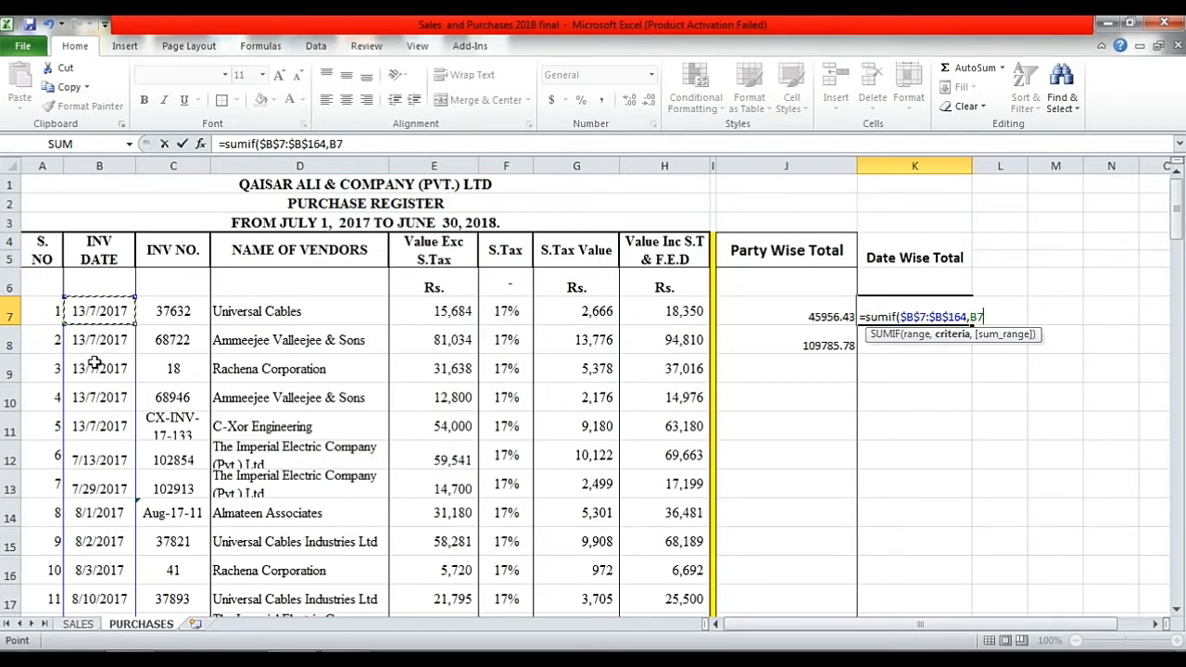
type(",")
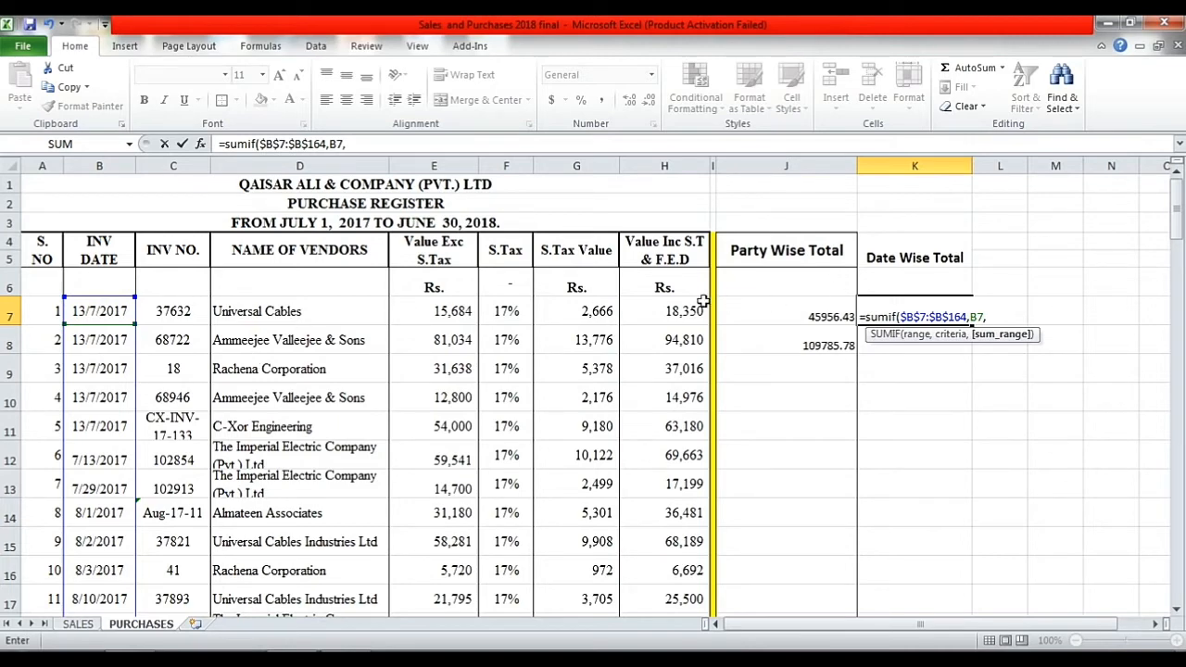
Step: Complete the SUMIF formula in K7 with the Value Inc S.T & F.E.D amounts H7:H164 as the sum range
left_click(658, 311)
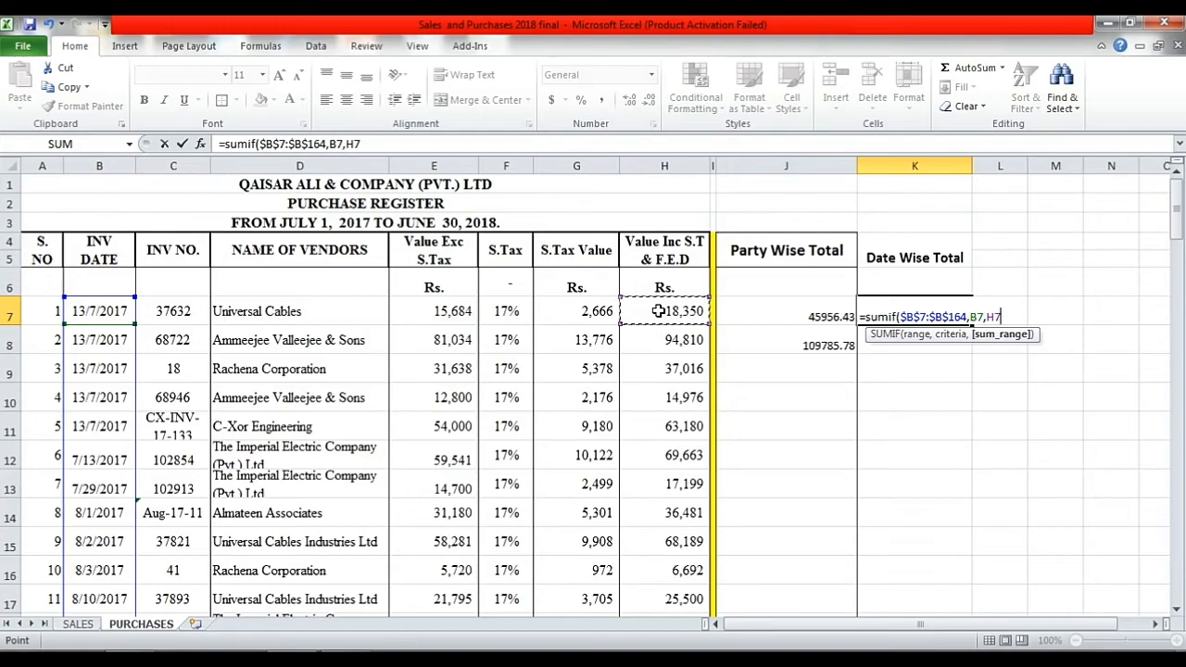
key("shift+Down")
key("shift+Down")
key("shift+Down")
key("shift+Down")
key("shift+Down")
key("shift+Down")
key("shift+Down")
key("shift+Down")
key("shift+Down")
key("shift+Down")
key("shift+Down")
key("shift+Down")
key("shift+Down")
key("shift+Down")
key("shift+Down")
key("shift+Down")
key("shift+Down")
key("shift+Down")
key("shift+Down")
key("shift+Down")
key("shift+Down")
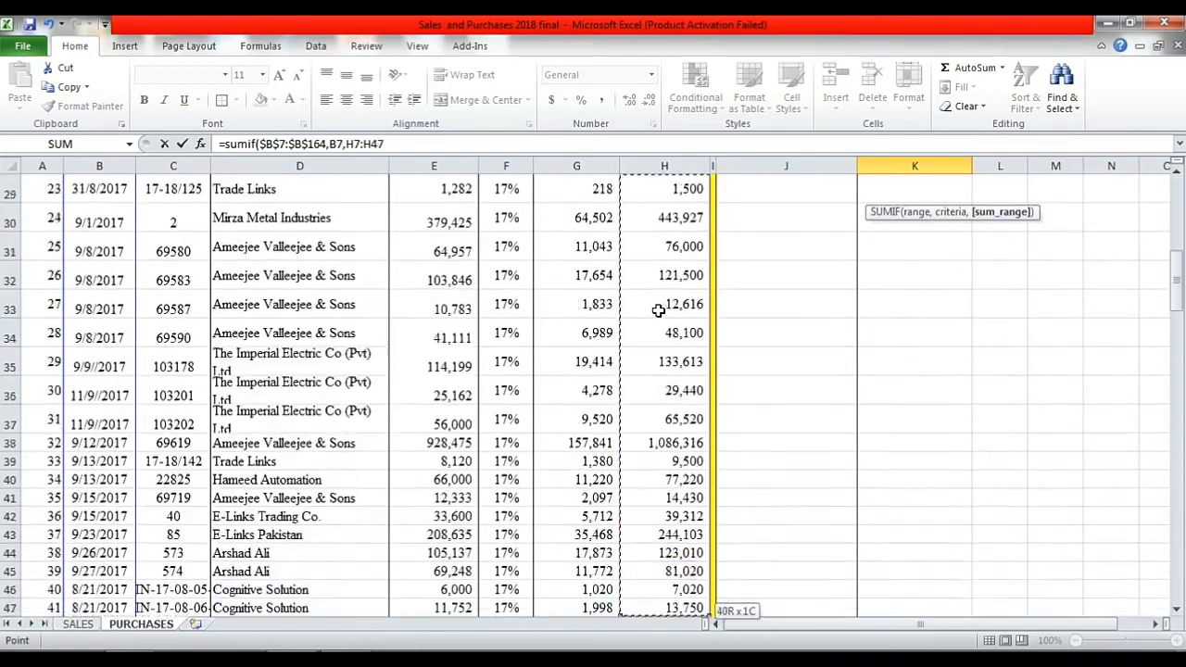
key("shift+Down")
key("shift+Down")
key("shift+Down")
key("shift+Down")
key("shift+Down")
key("shift+Down")
key("shift+Down")
key("shift+Down")
key("shift+Down")
key("shift+Down")
key("shift+Down")
key("shift+Down")
key("shift+Down")
key("shift+Down")
key("shift+Down")
key("shift+Down")
key("shift+Down")
key("shift+Down")
key("shift+Down")
key("shift+Down")
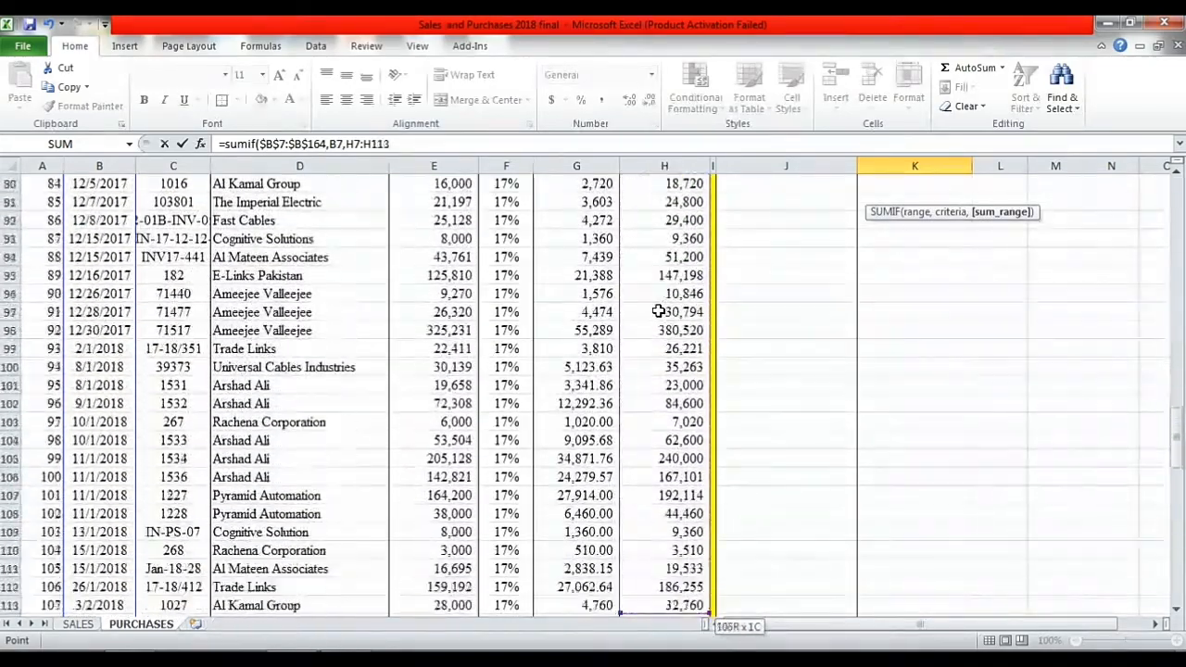
key("shift+Down")
key("shift+Down")
key("shift+Down")
key("shift+Down")
key("shift+Down")
key("shift+Down")
key("shift+Down")
key("shift+Down")
key("shift+Down")
key("shift+Down")
key("shift+Down")
key("shift+Down")
key("shift+Down")
key("shift+Down")
key("shift+Down")
key("shift+Down")
key("shift+Down")
key("shift+Down")
key("shift+Down")
key("shift+Down")
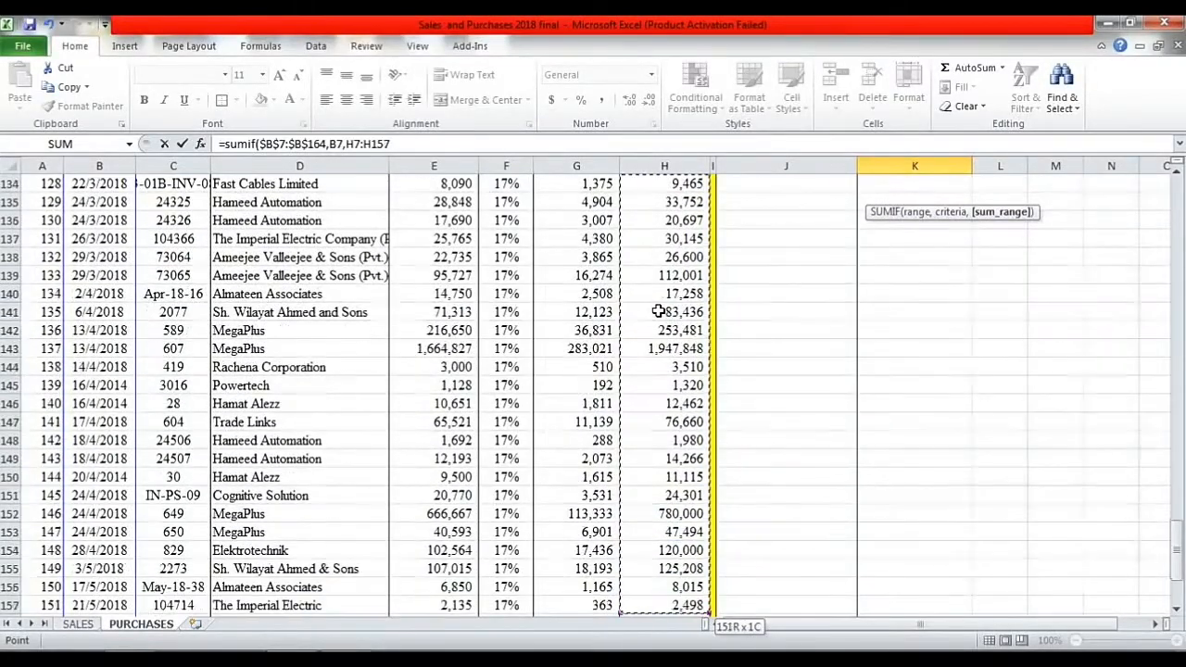
key("shift+Down")
key("shift+Down")
key("shift+Down")
key("shift+Down")
key("shift+Down")
key("shift+Down")
key("shift+Down")
key("shift+Down")
key("shift+Down")
key("shift+Down")
key("shift+Down")
key("shift+Down")
key("shift+Down")
key("shift+Down")
key("shift+Down")
key("shift+Down")
key("shift+Down")
key("shift+Up")
key("shift+Up")
key("shift+Up")
key("shift+Up")
key("shift+Up")
key("shift+Up")
key("shift+Up")
key("shift+Up")
key("shift+Up")
key("shift+Up")
key("shift+Up")
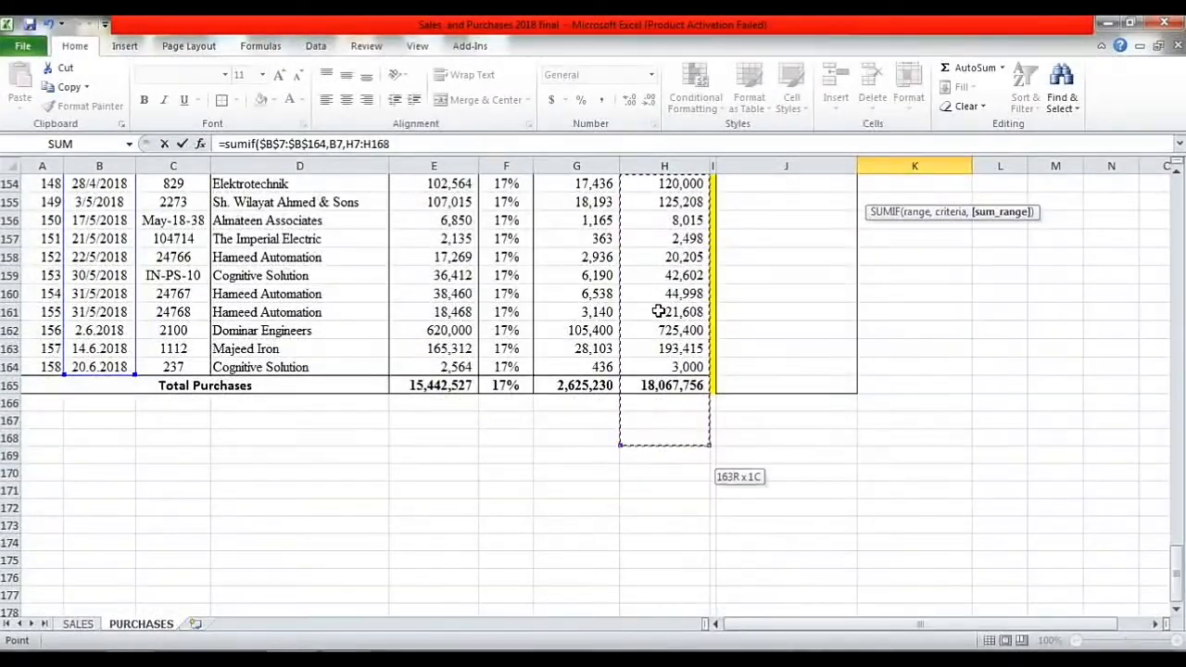
key("shift+Up")
key("shift+Up")
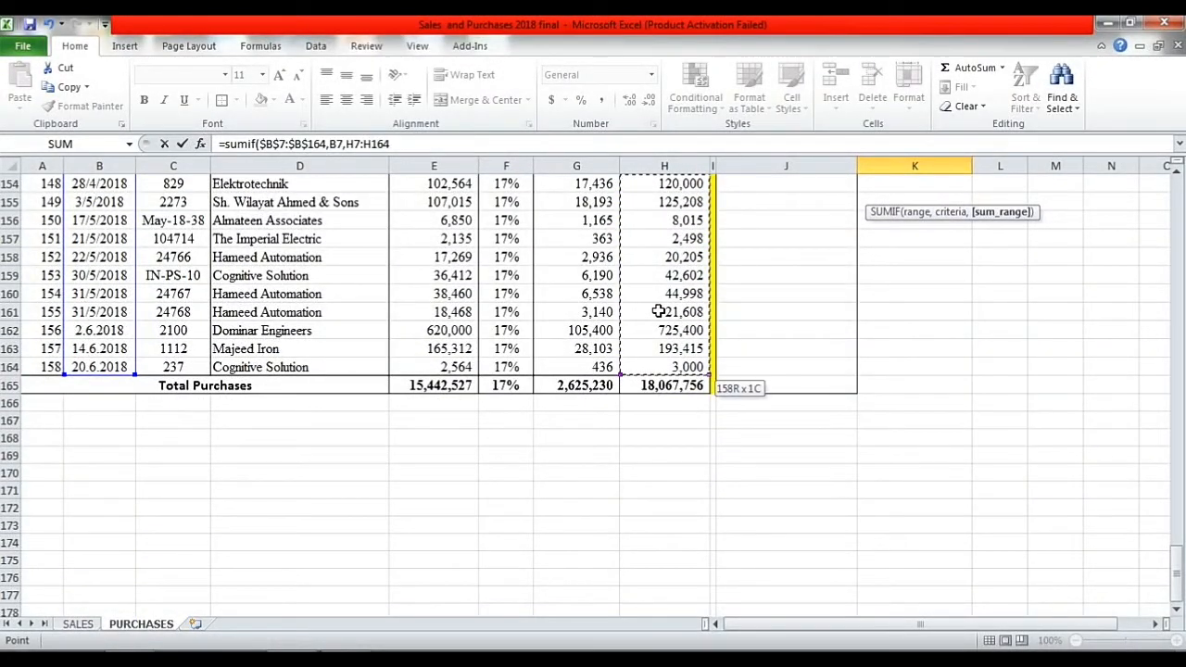
scroll(659, 310, "up", 6)
scroll(660, 310, "up", 20)
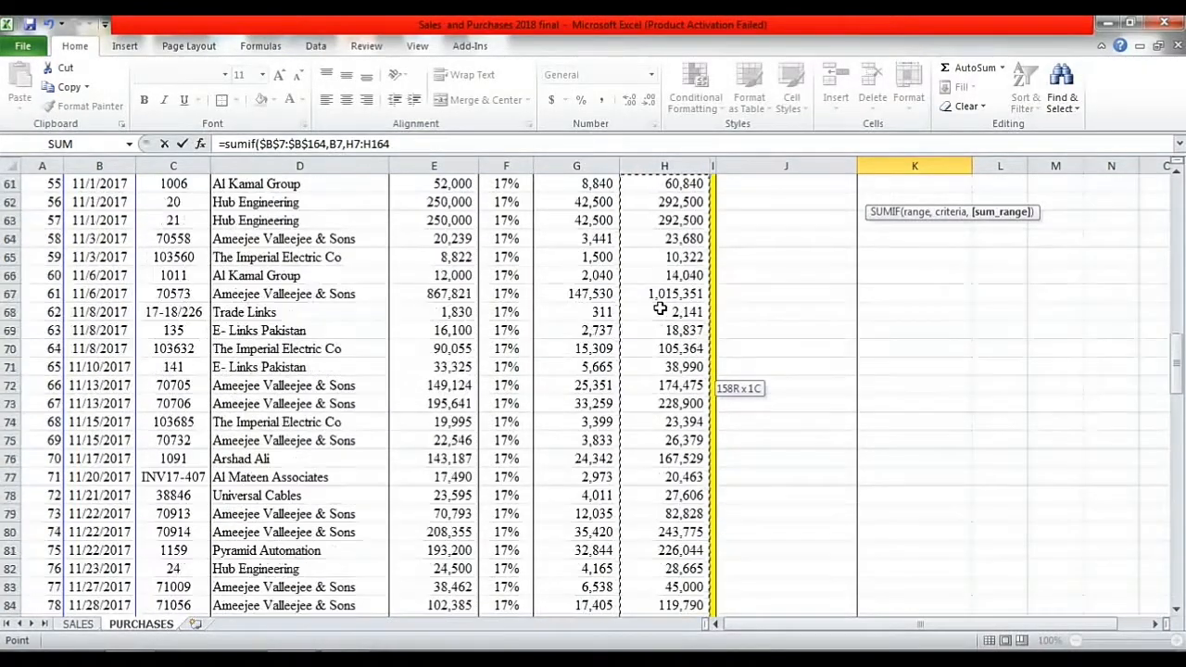
scroll(659, 308, "up", 9)
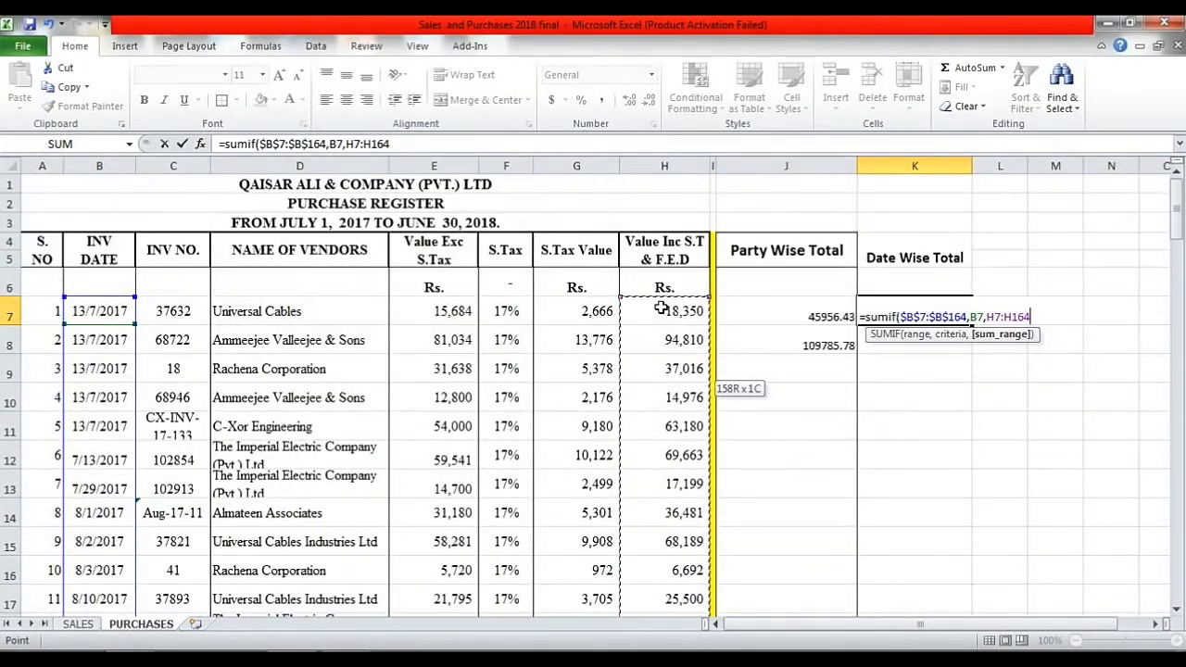
type(")")
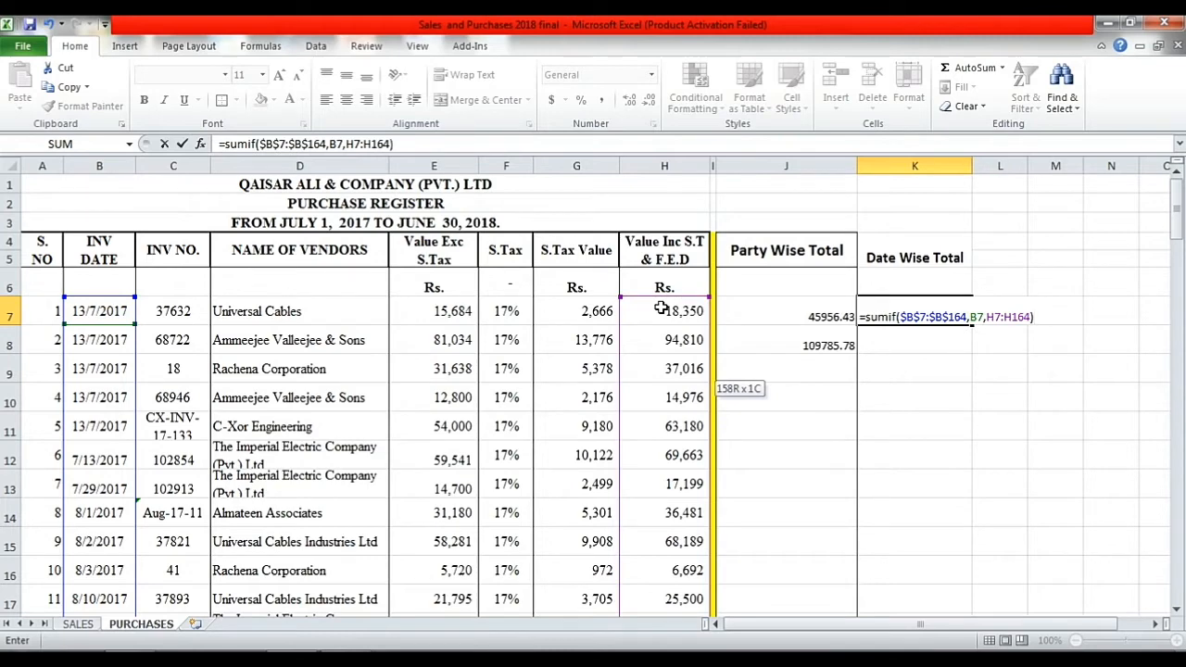
key("Return")
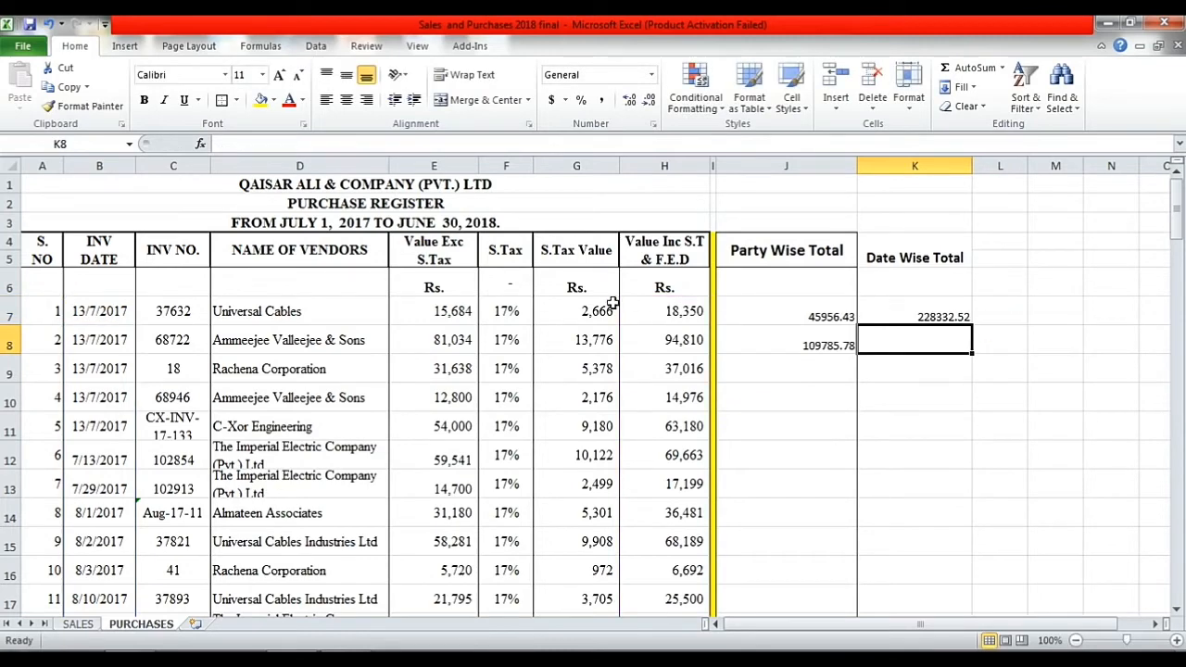
Step: Increase the font size of the date-wise total in K7 to 16
left_click(932, 319)
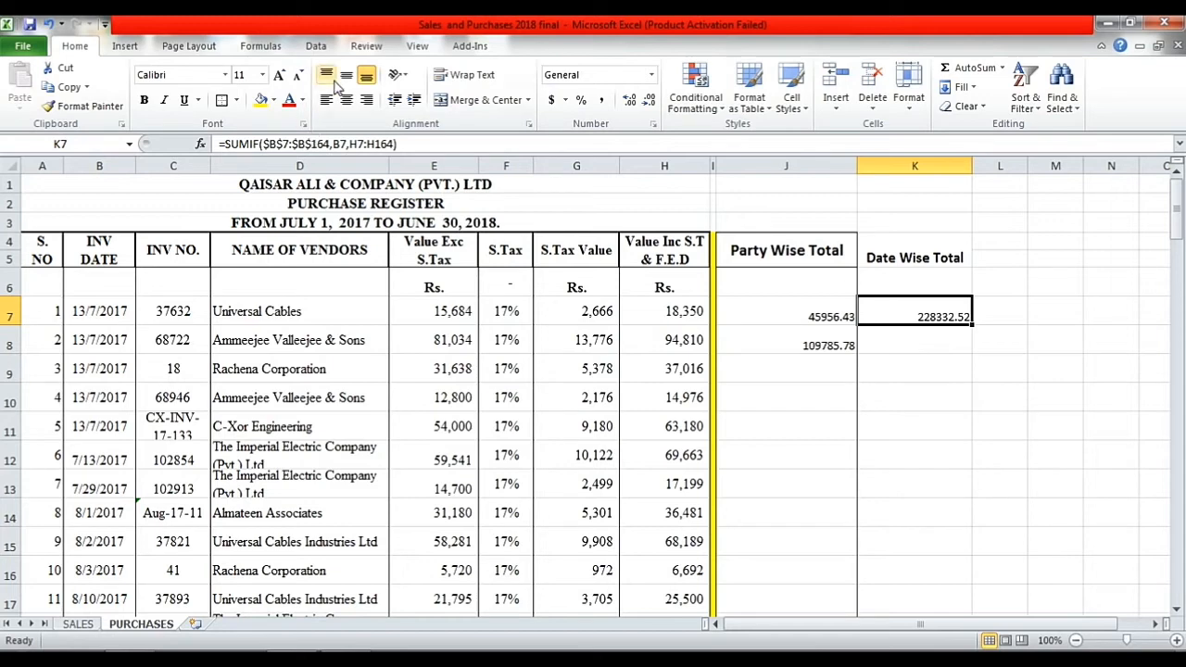
left_click(279, 75)
left_click(279, 75)
left_click(279, 75)
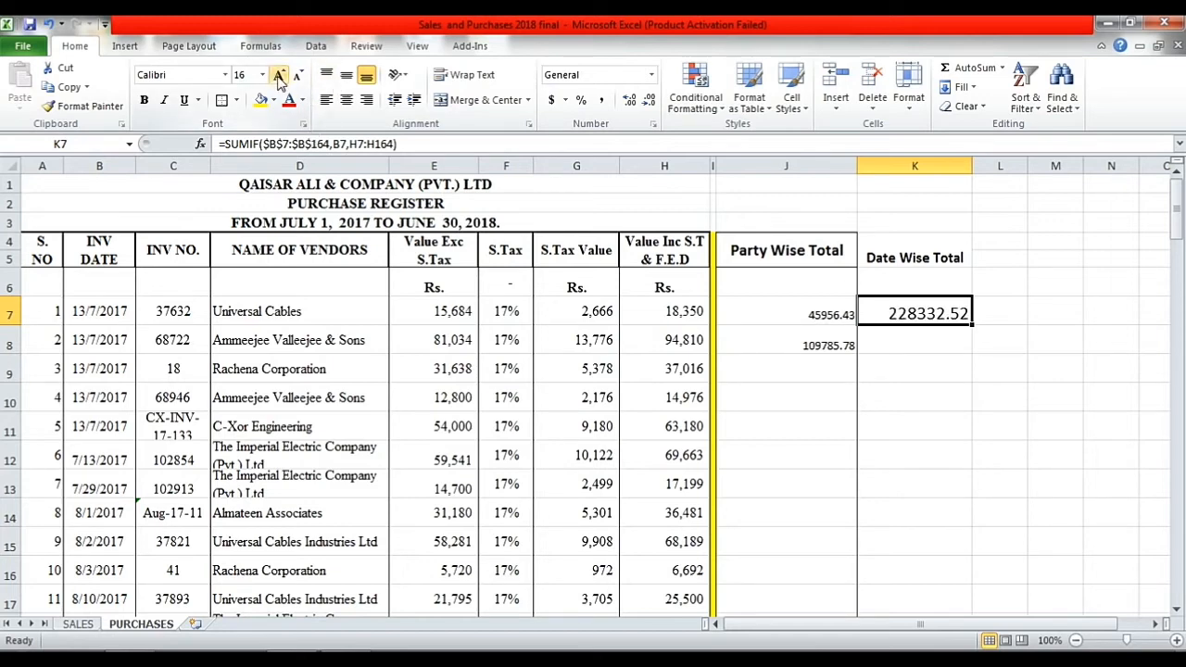